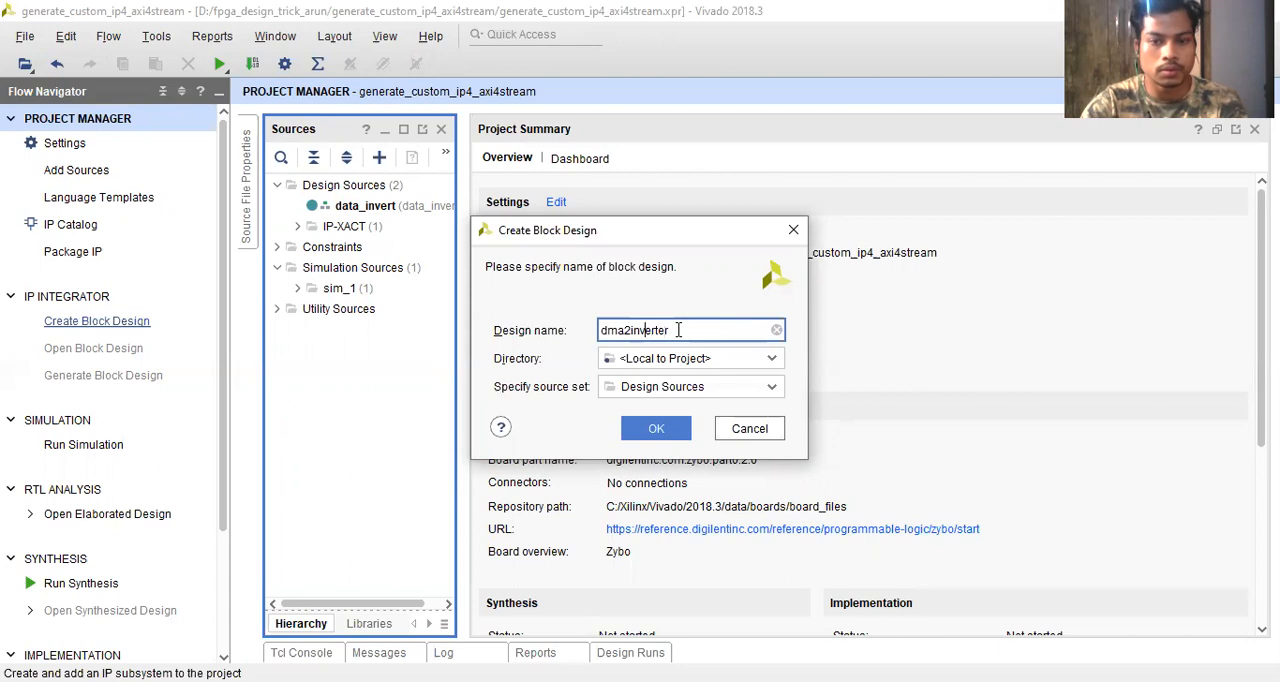
- Name the new block design datatx_dma2_inverter and create it with the default directory and source set
text(_)
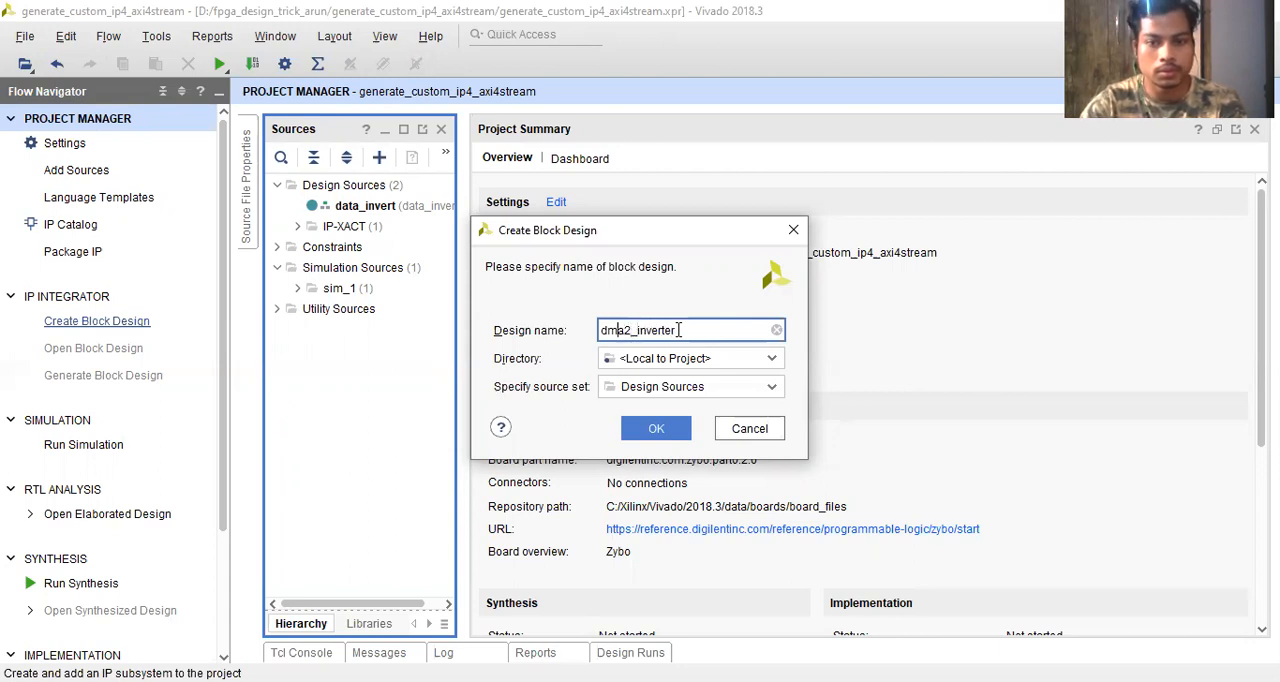
key(Home)
text(data)
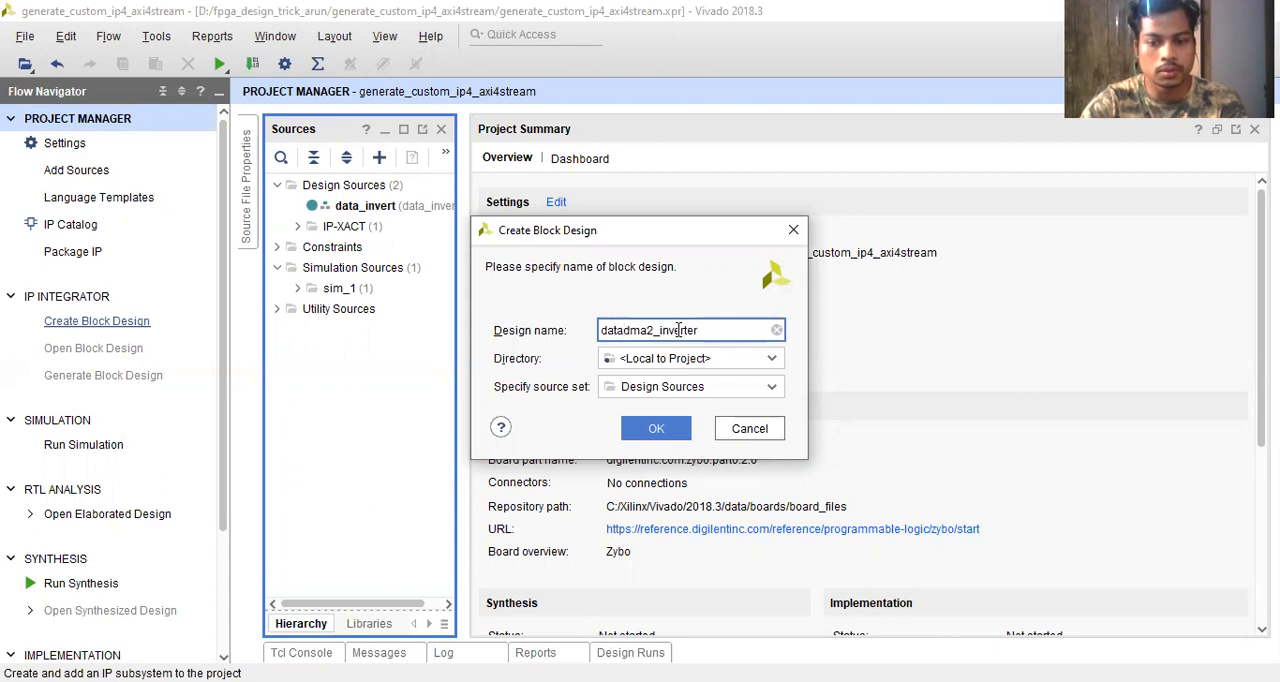
text(tx_)
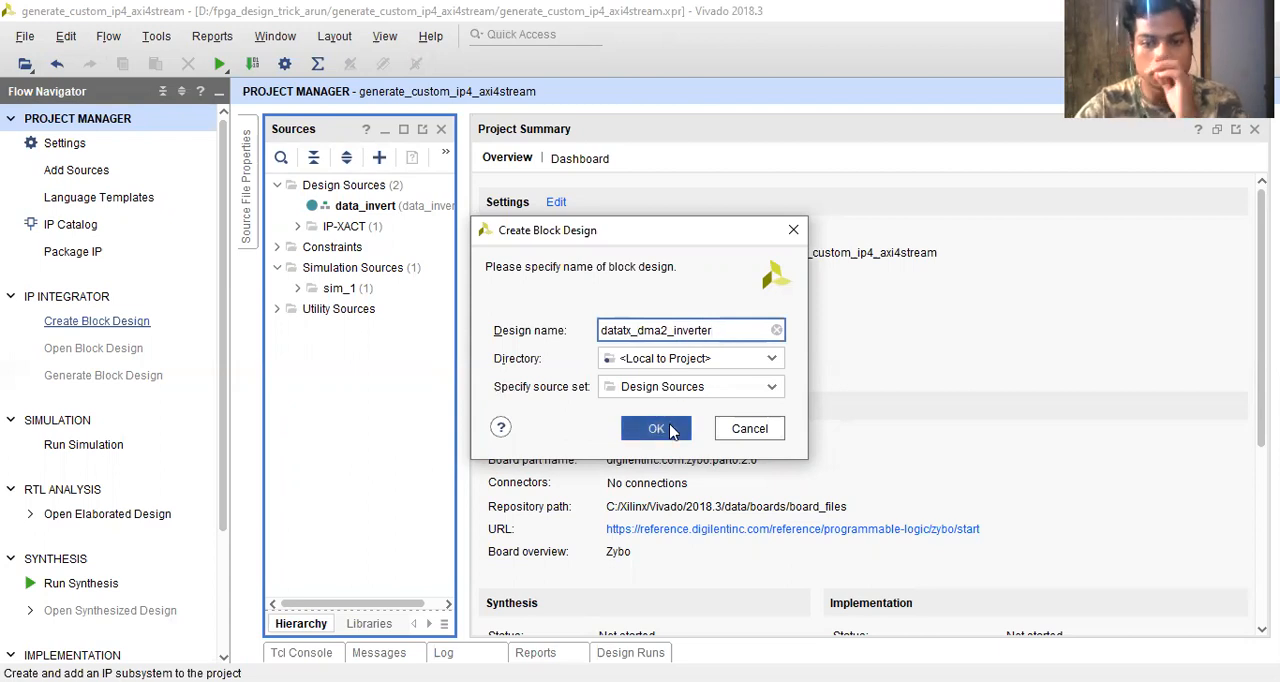
click(672, 430)
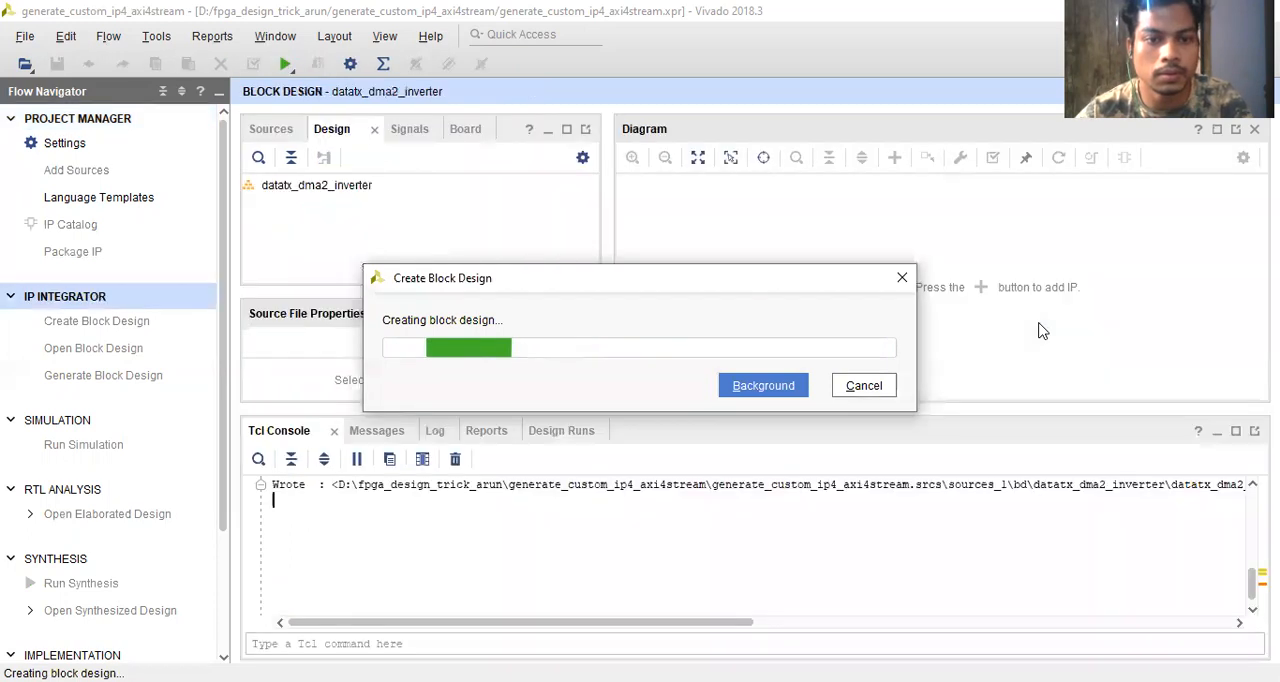
click(981, 288)
text(inver)
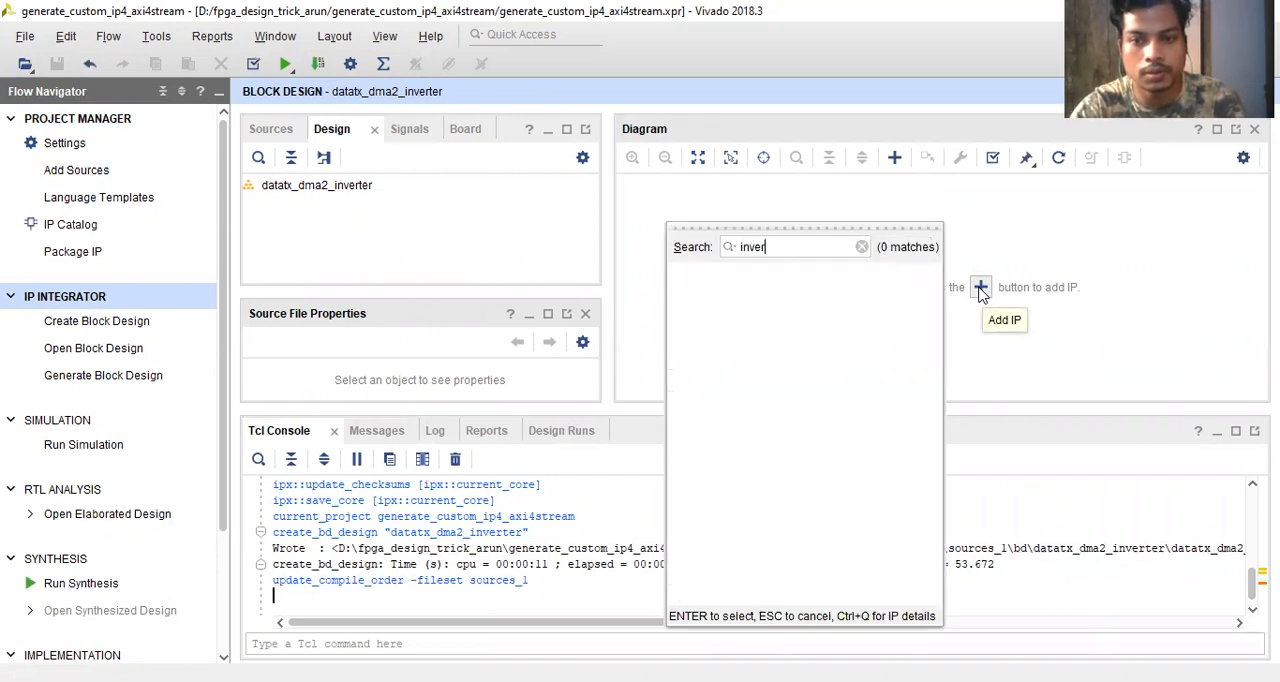
key(BackSpace)
key(BackSpace)
key(BackSpace)
key(BackSpace)
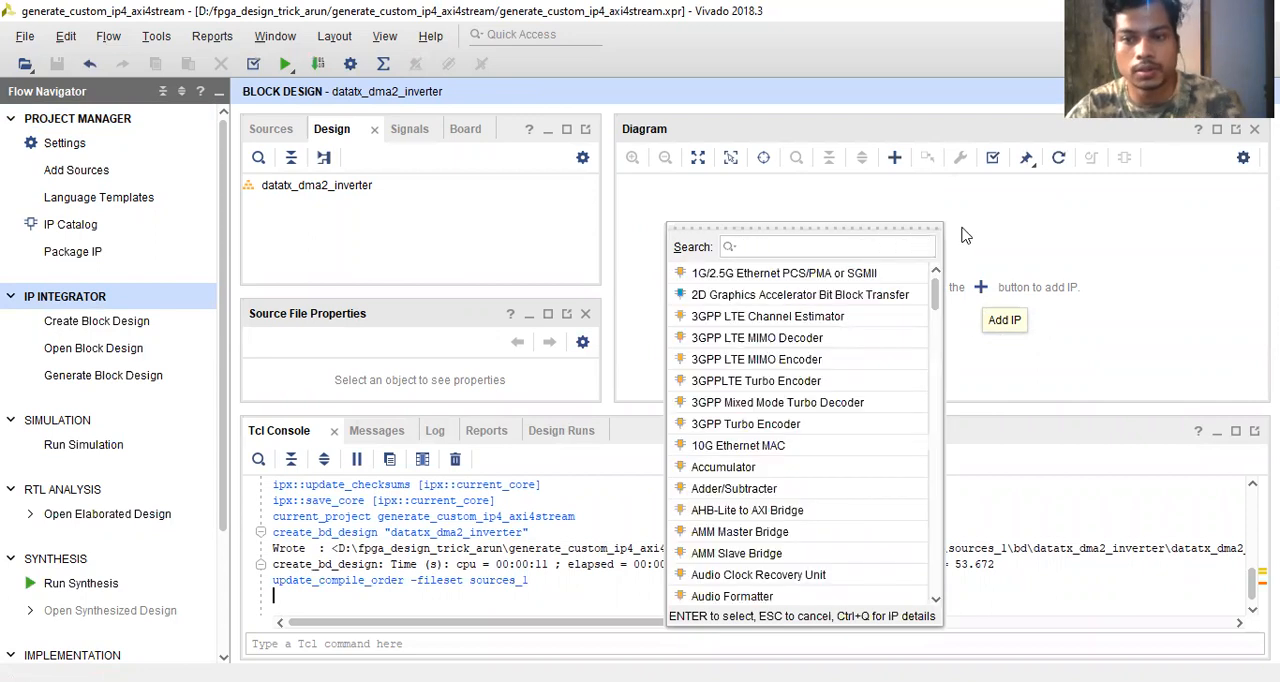
key(Escape)
- Add the folder D:\fpga_design_trick_arun\inverter_ip to the project's IP repositories
click(51, 143)
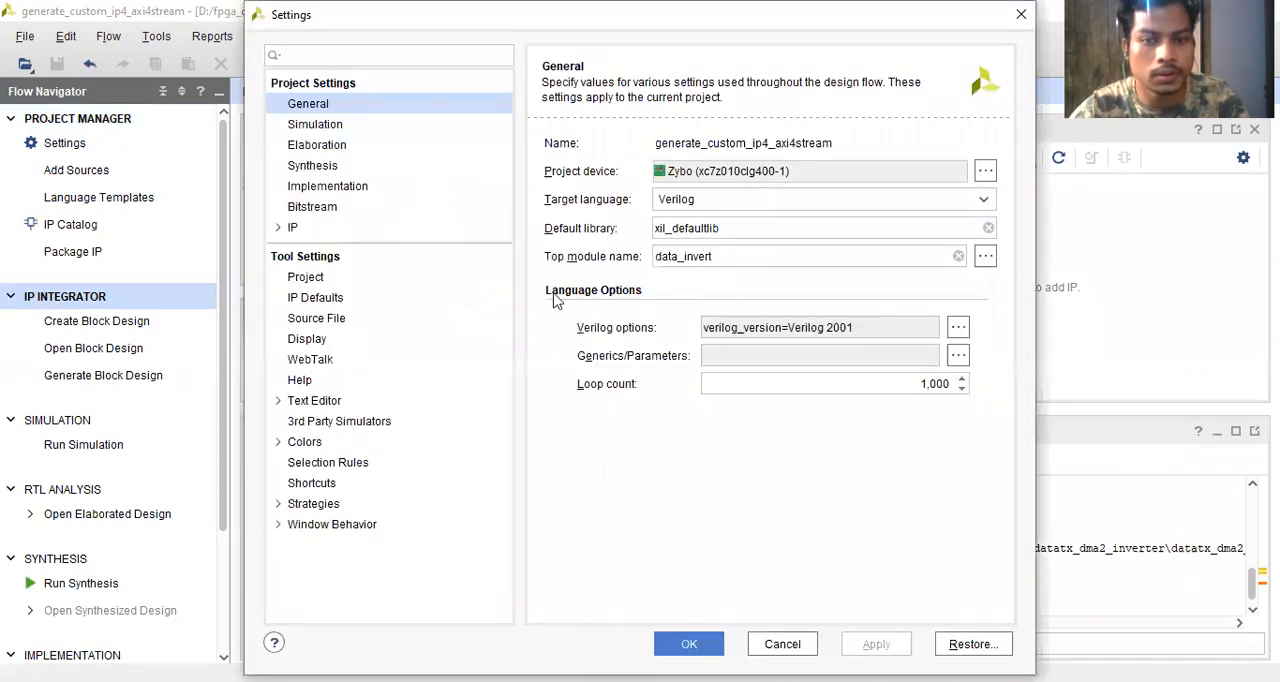
click(292, 228)
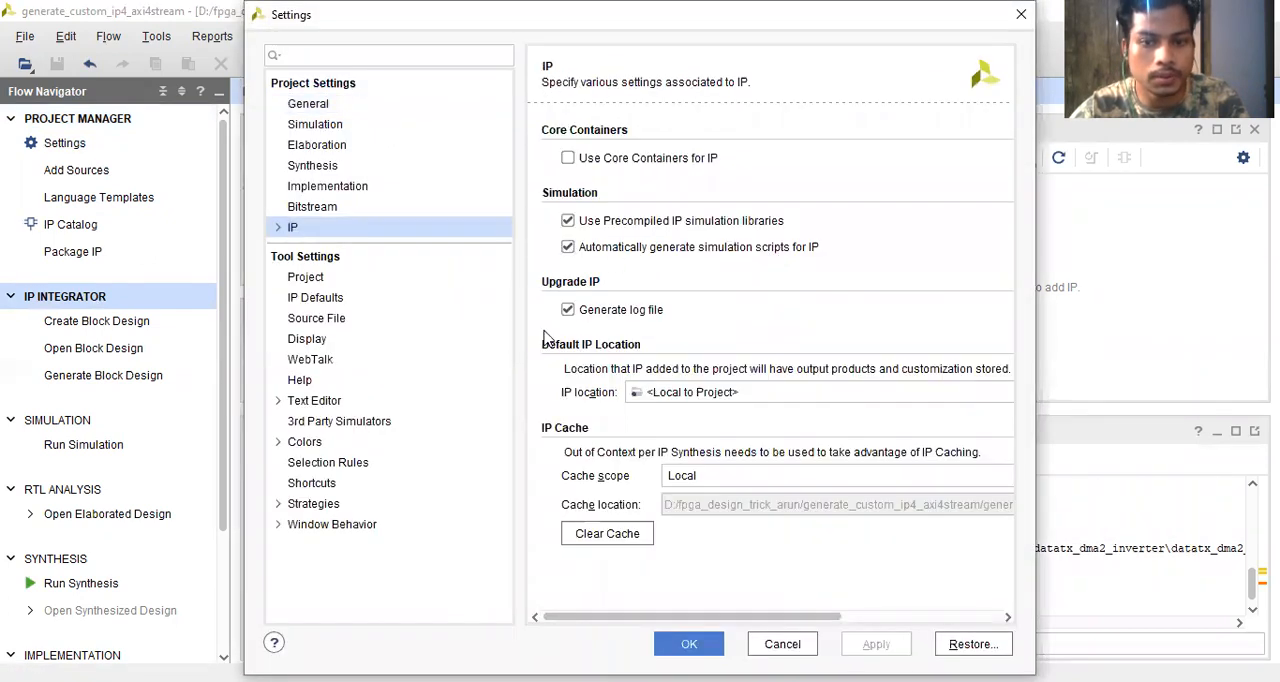
click(278, 228)
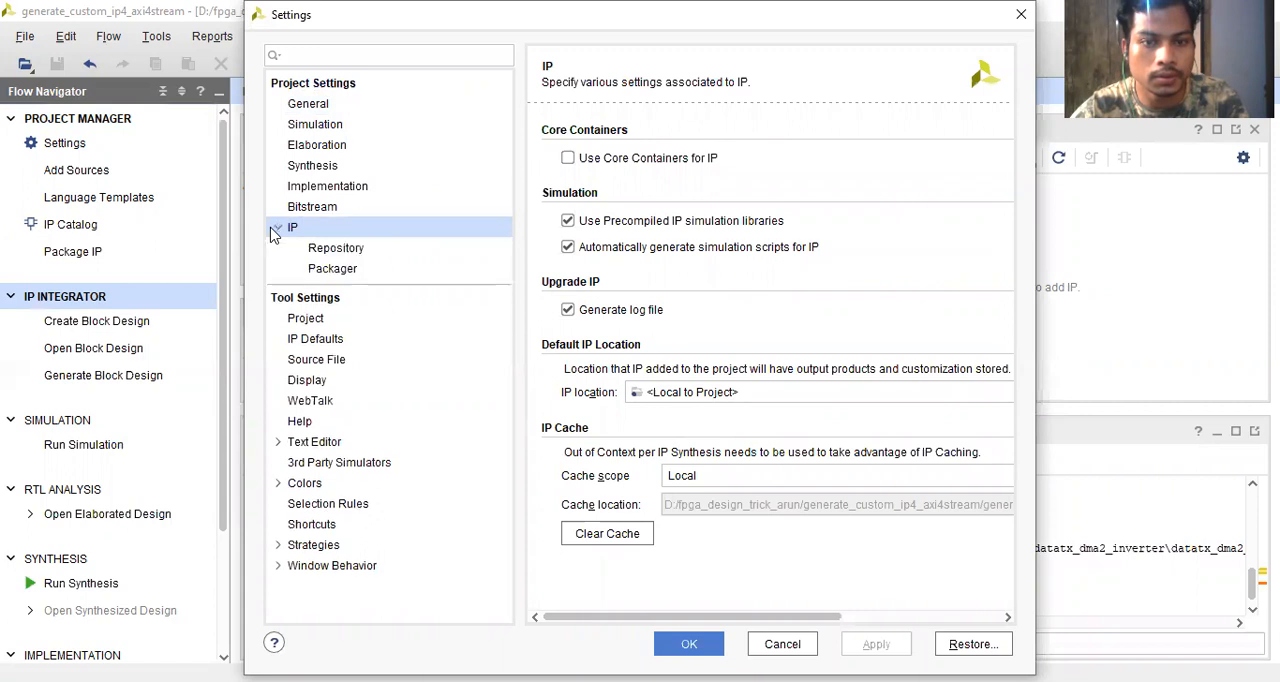
click(335, 248)
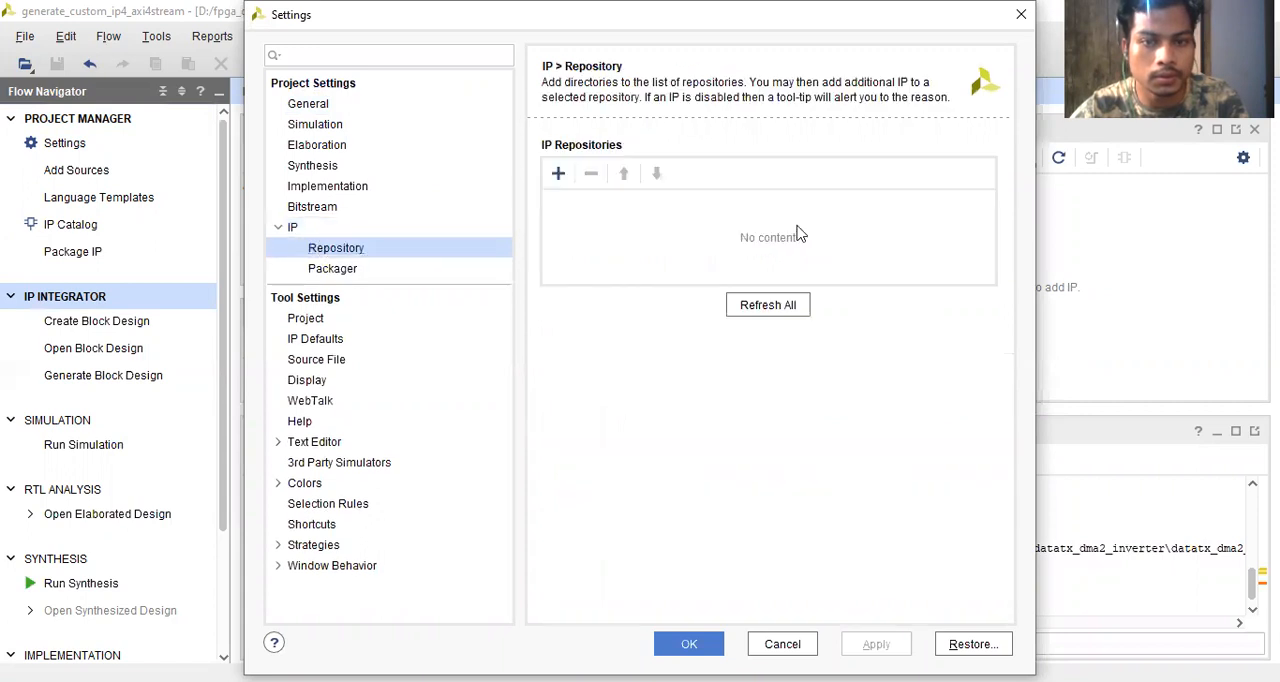
click(558, 175)
scroll(612, 508, down, 1)
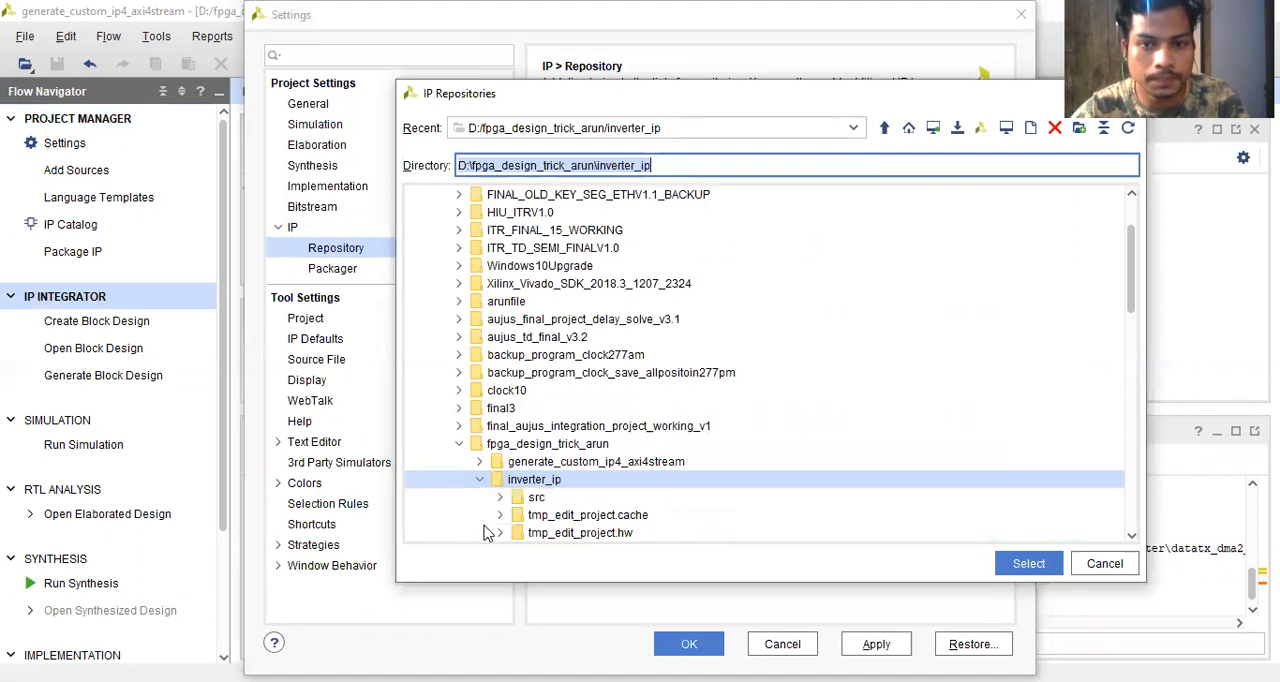
scroll(566, 497, down, 1)
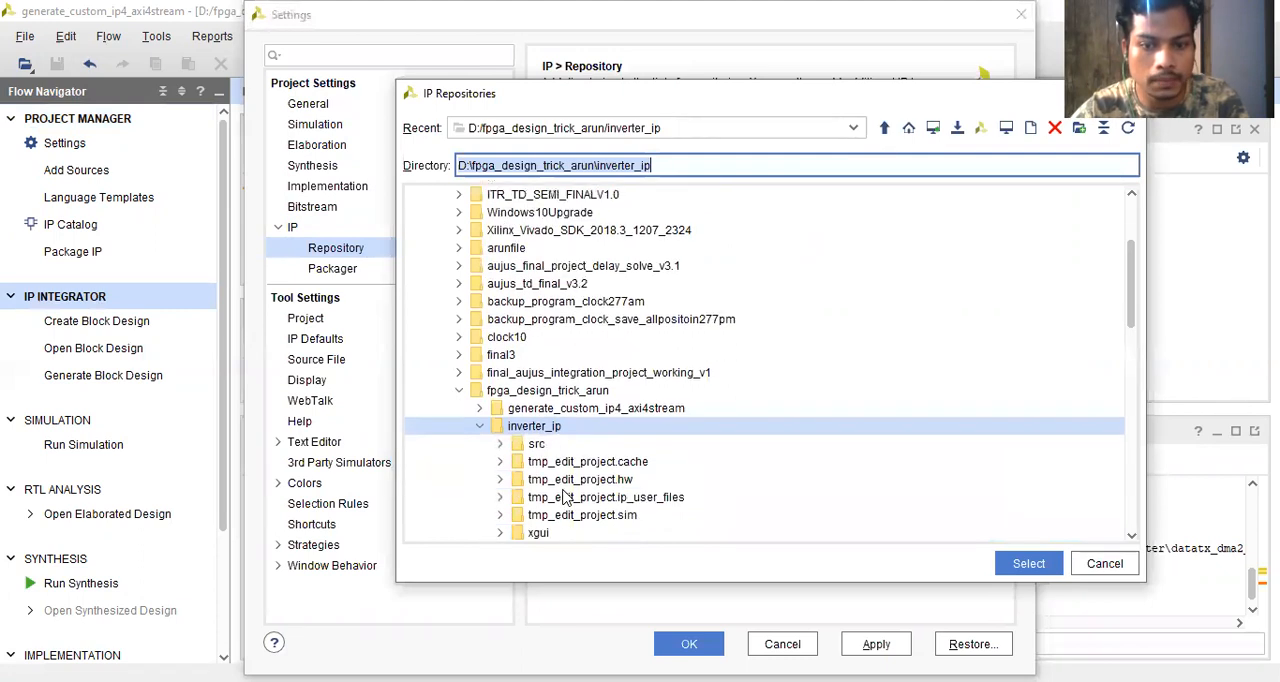
scroll(619, 490, down, 1)
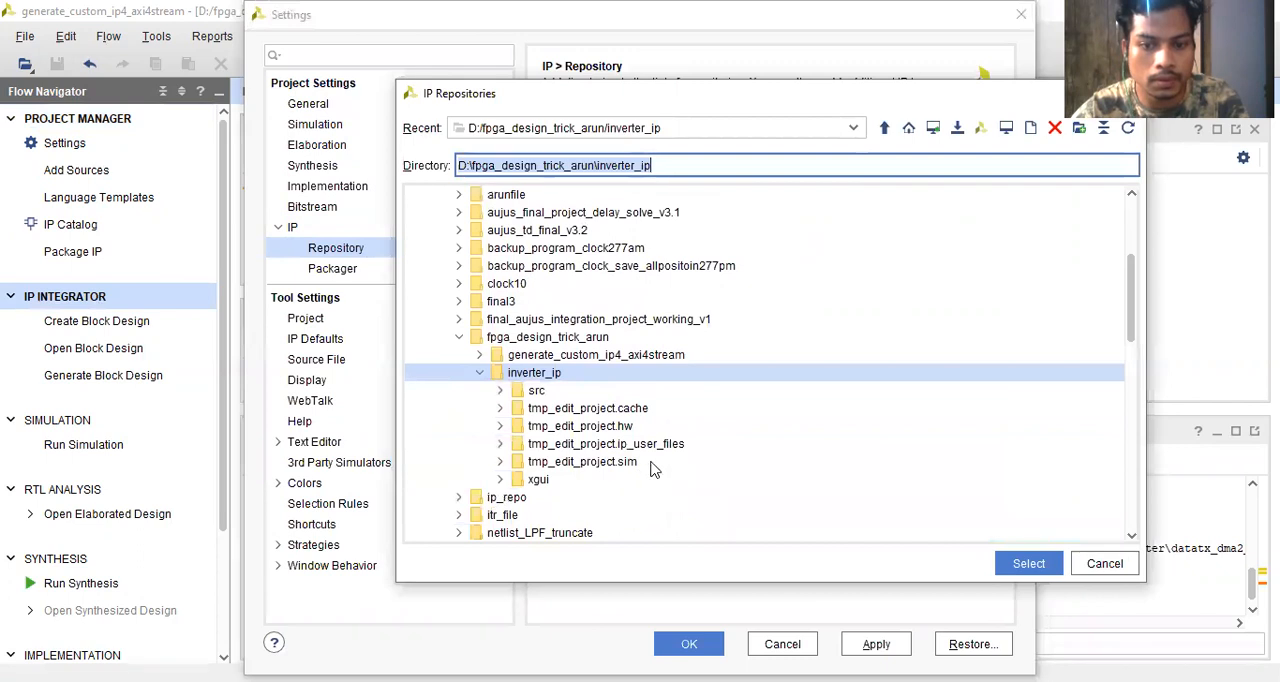
click(1016, 566)
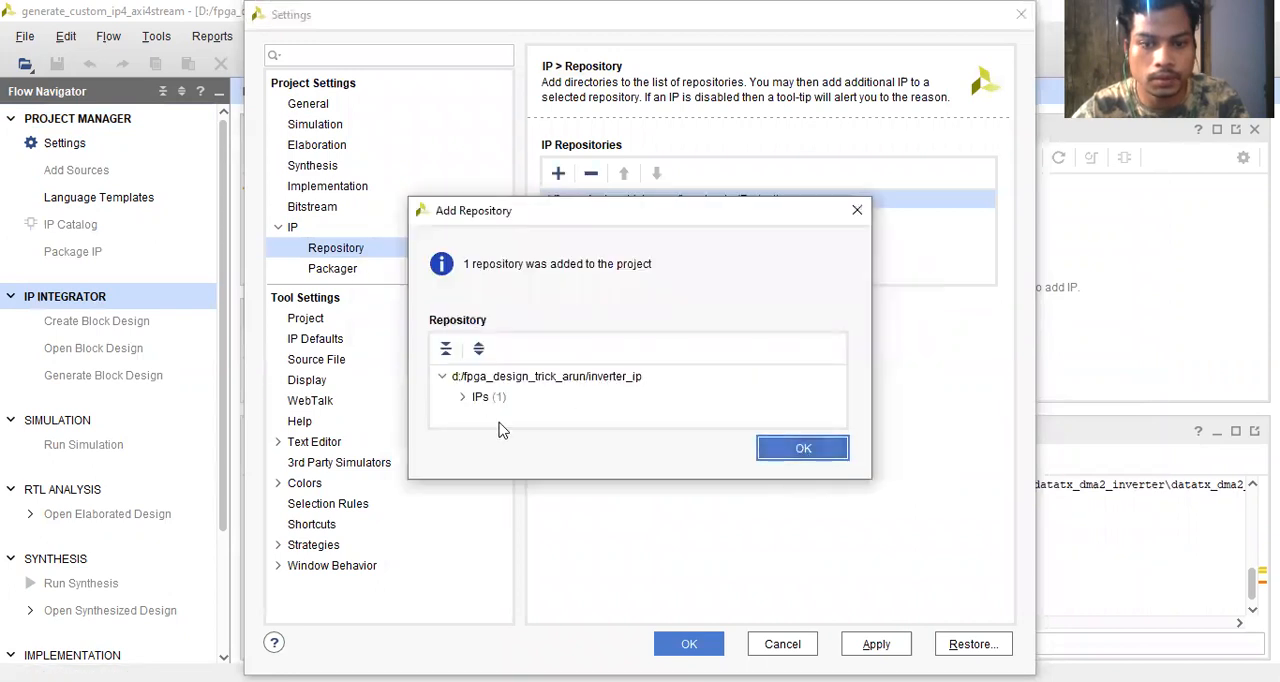
- Check the IPs contained in the added inverter_ip repository and apply the project settings
click(464, 397)
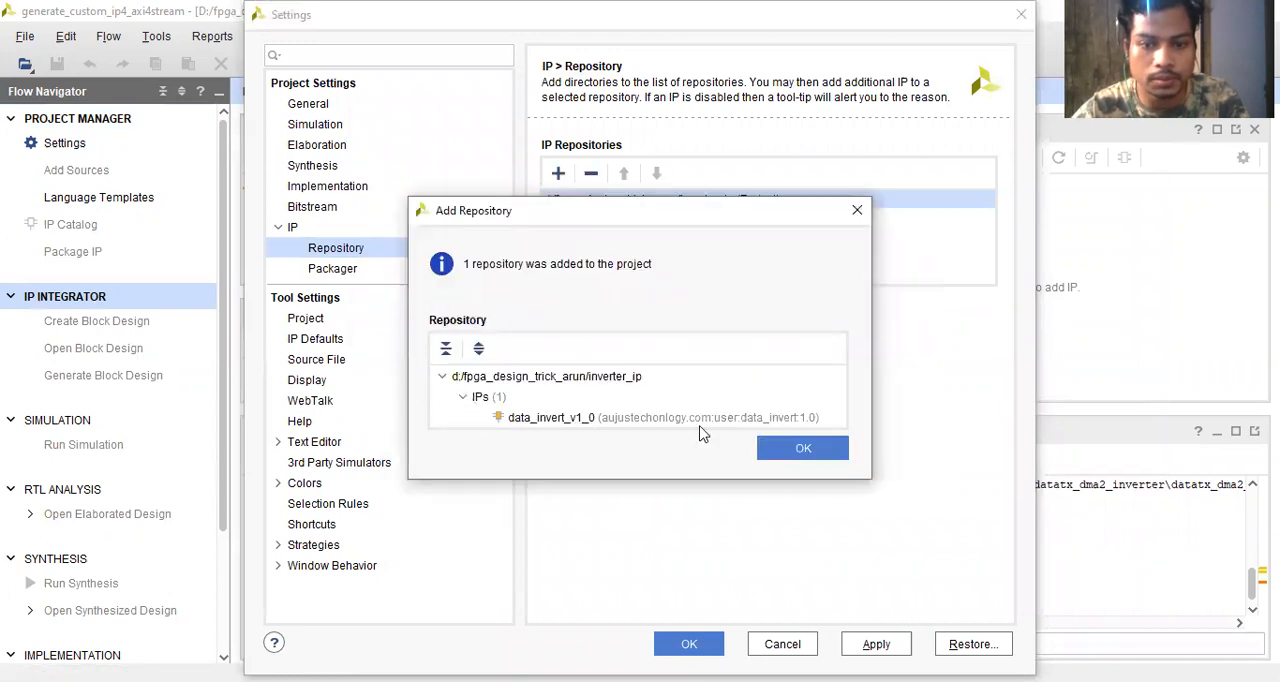
click(795, 453)
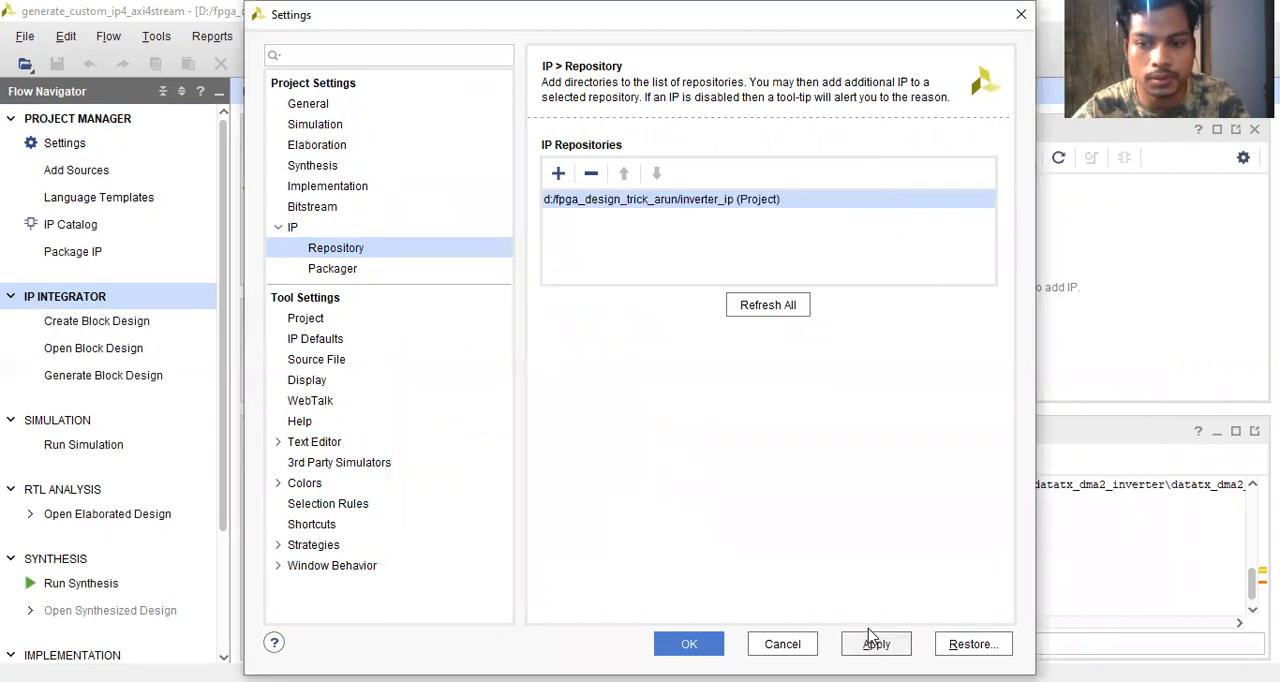
click(873, 646)
click(688, 645)
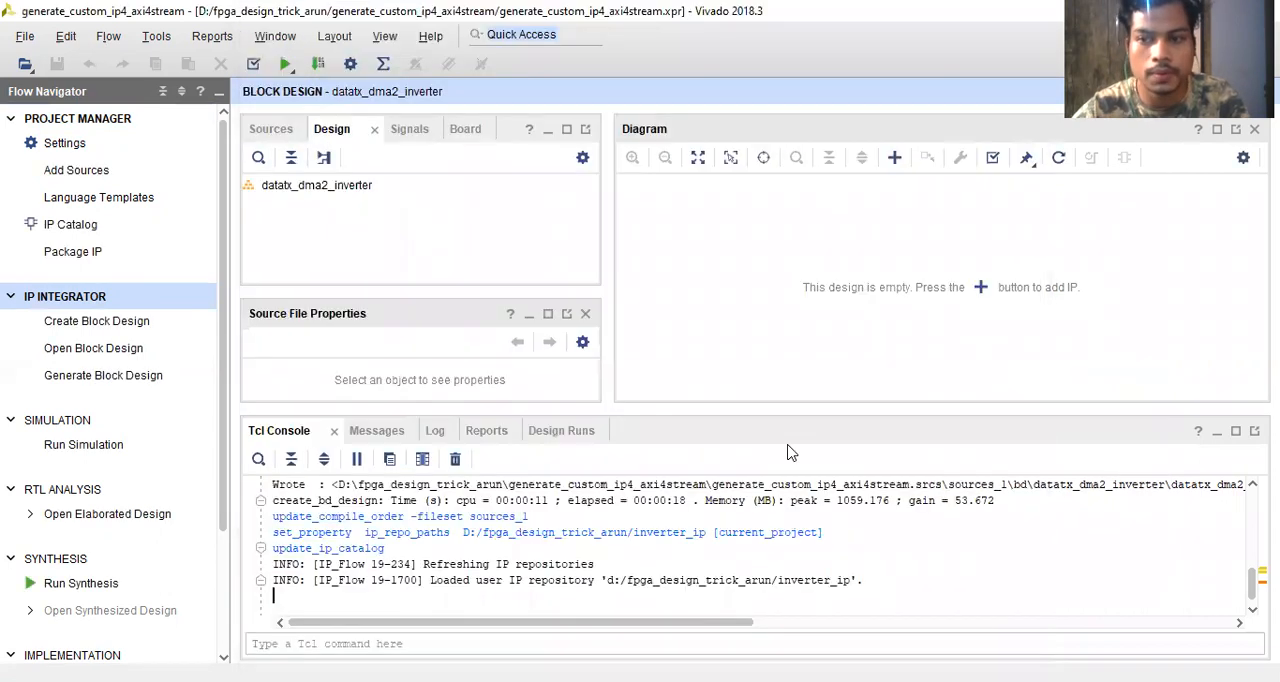
- Add the data_invert_v1_0 IP to the empty block design and inspect the signals of its s_axis and m_axis interfaces
click(981, 288)
text(data)
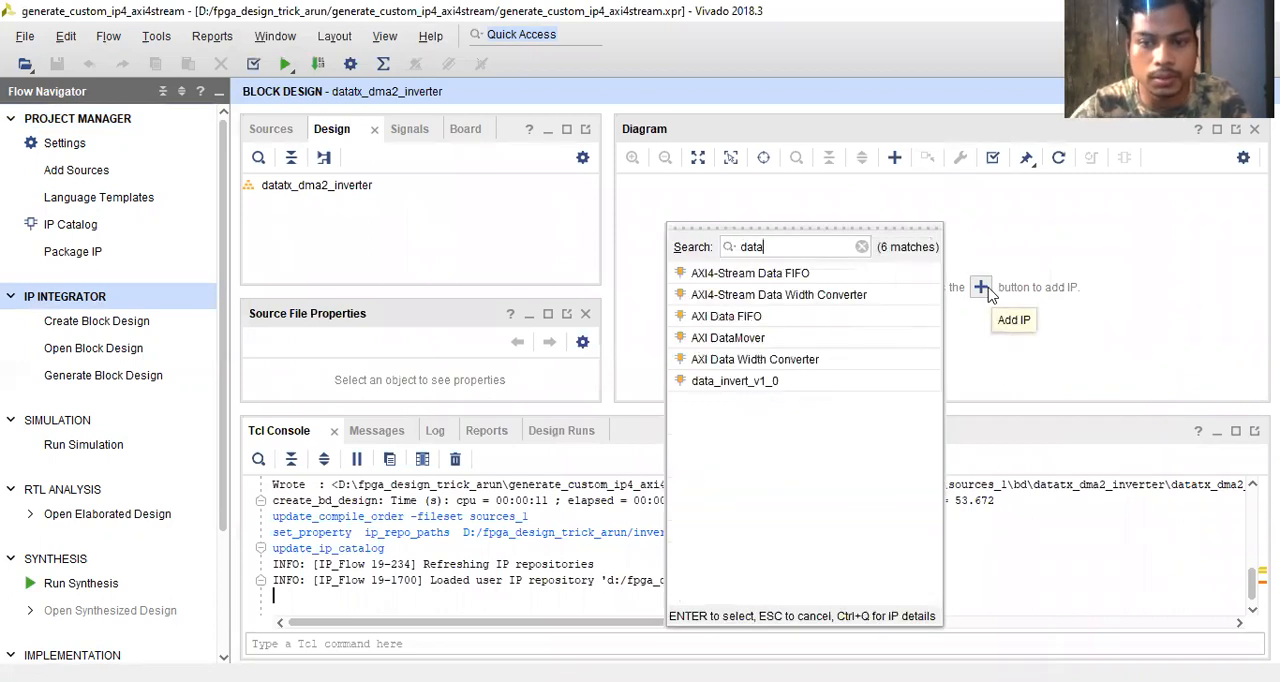
double_click(795, 381)
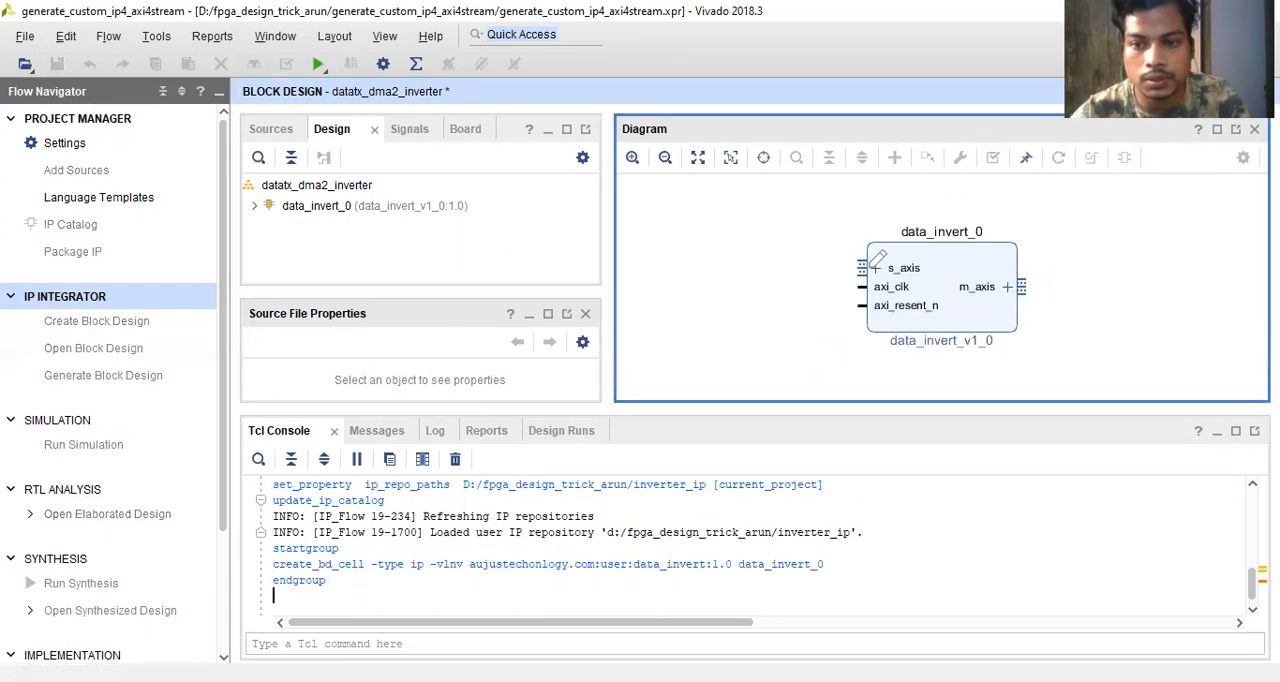
click(874, 268)
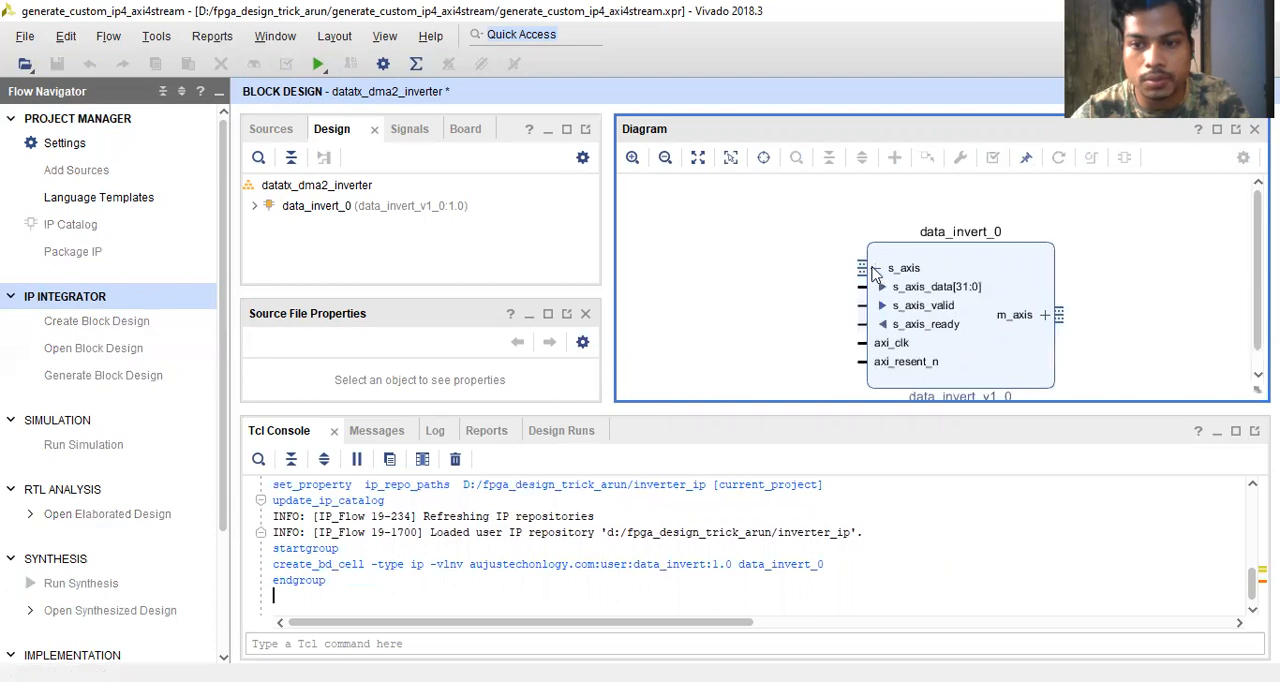
click(874, 270)
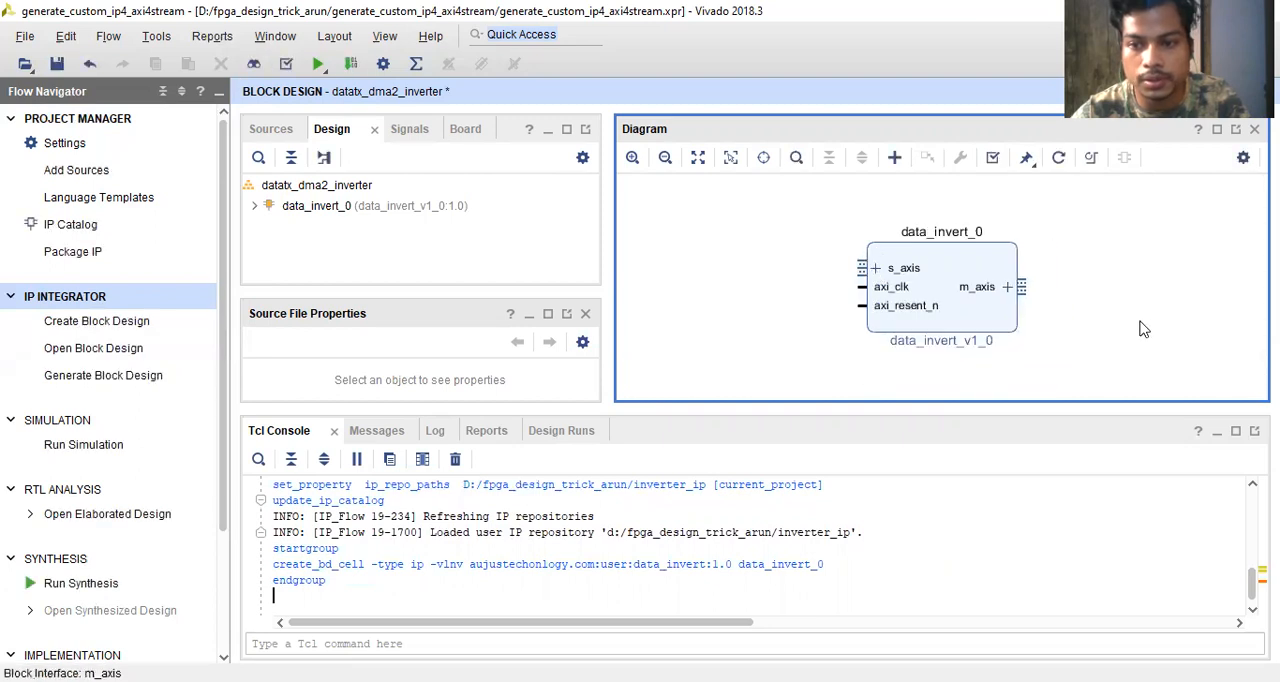
click(1009, 287)
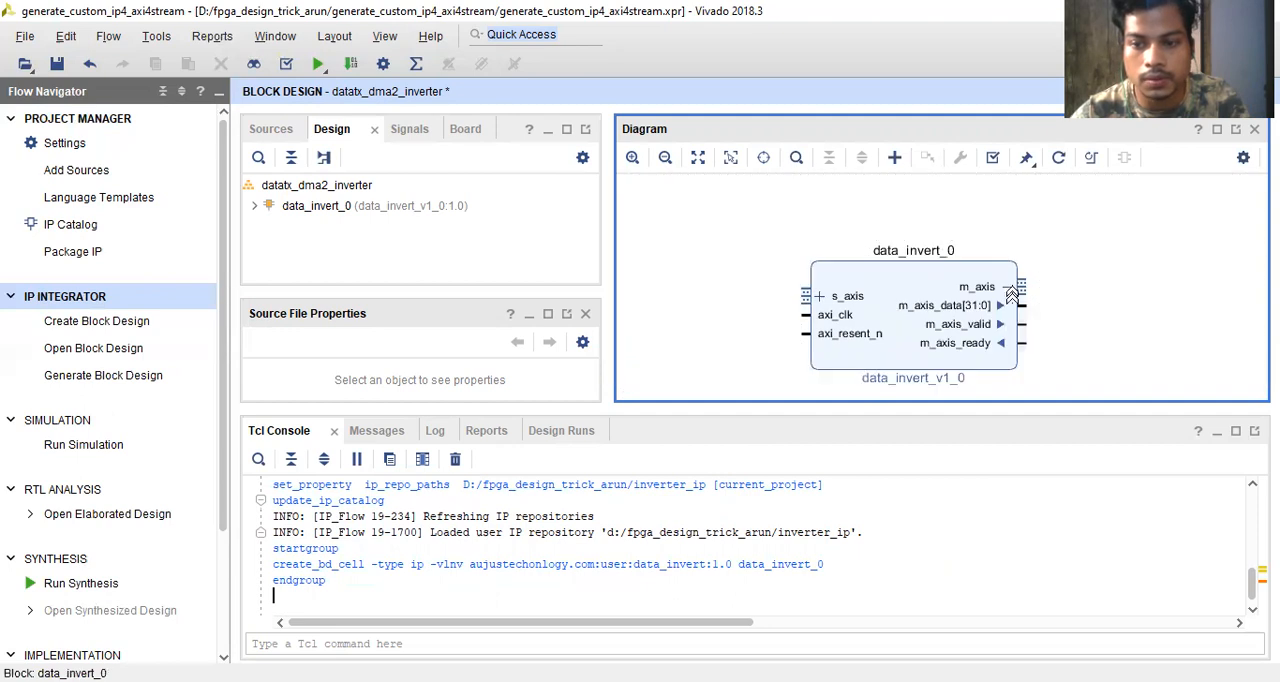
click(1008, 288)
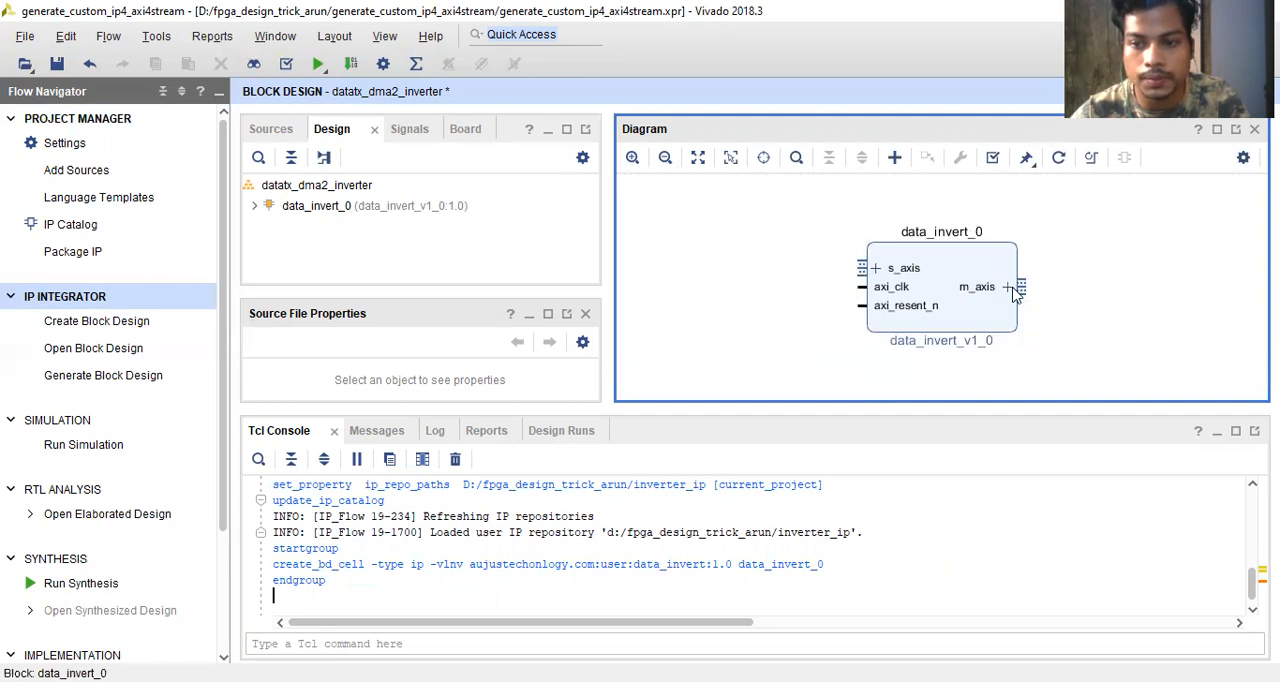
- Add an AXI Direct Memory Access IP to the block design
right_click(736, 278)
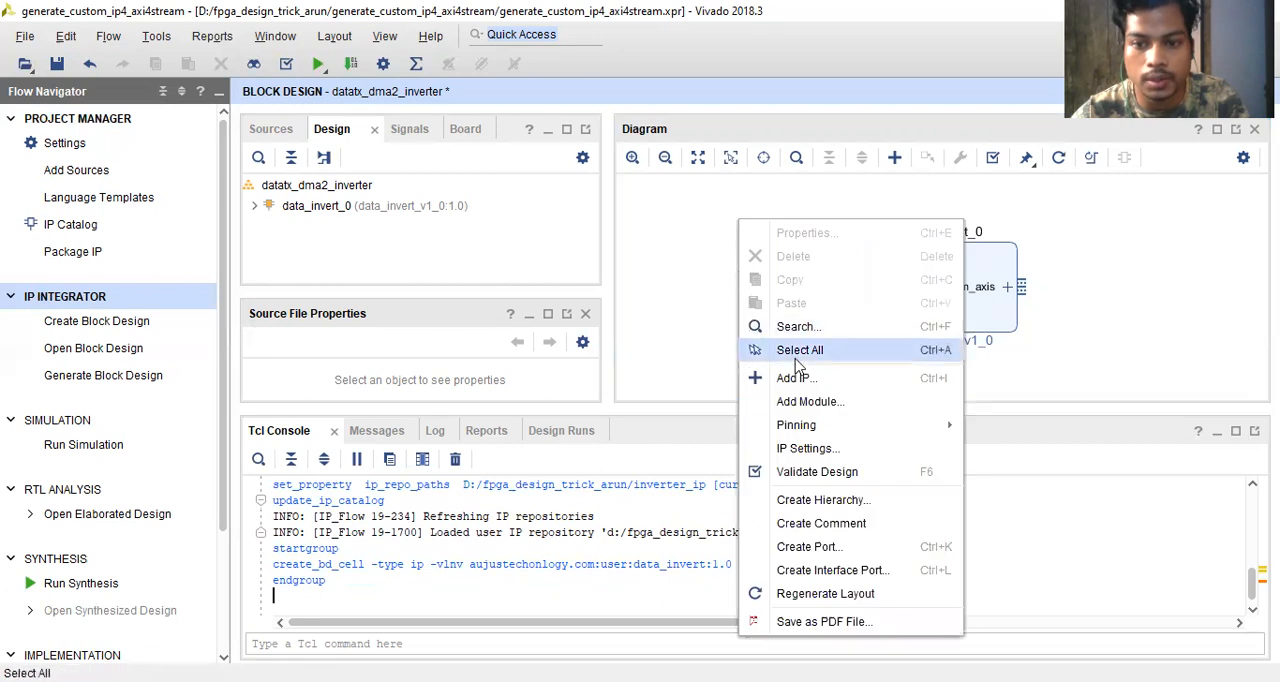
click(795, 379)
text(d)
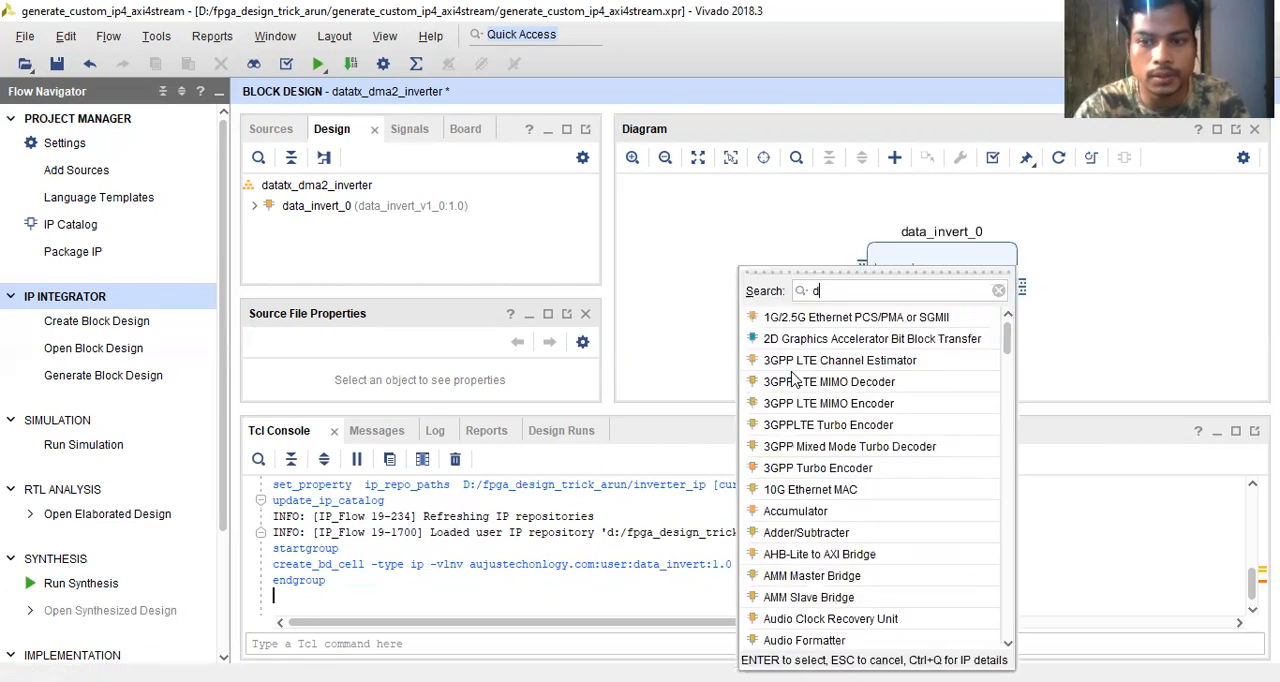
text(ma)
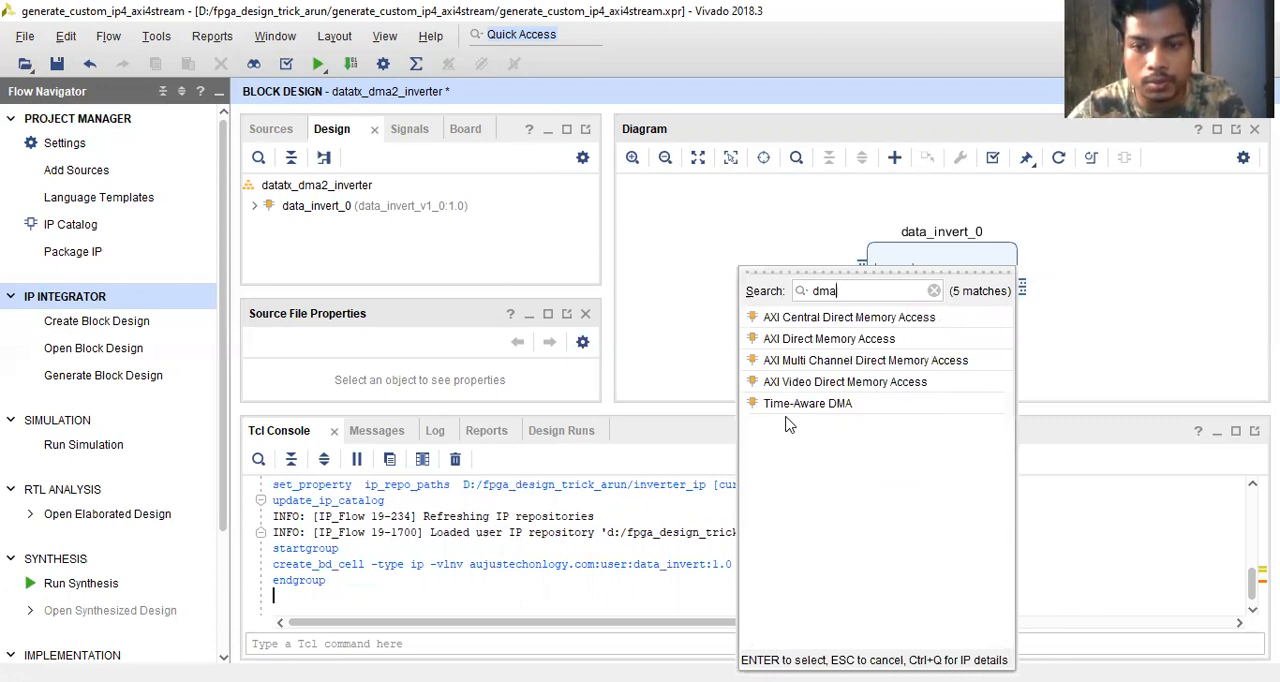
double_click(815, 339)
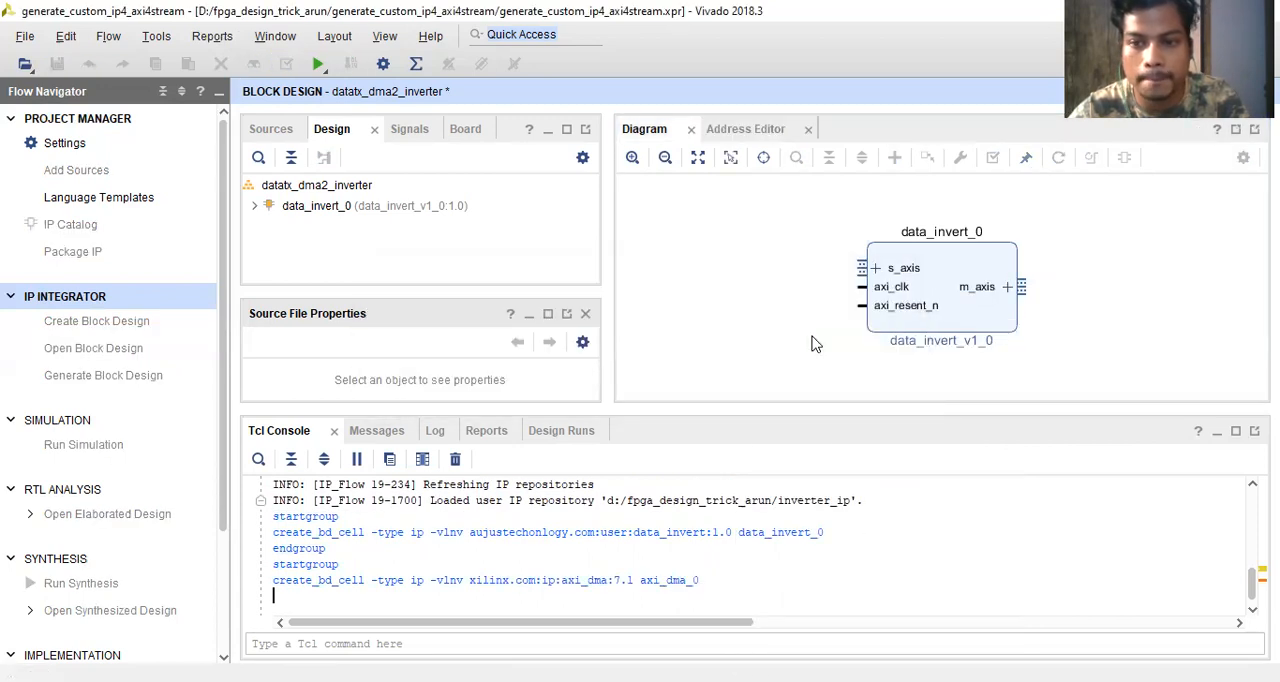
- Add a ZYNQ7 Processing System IP to the block design
right_click(725, 282)
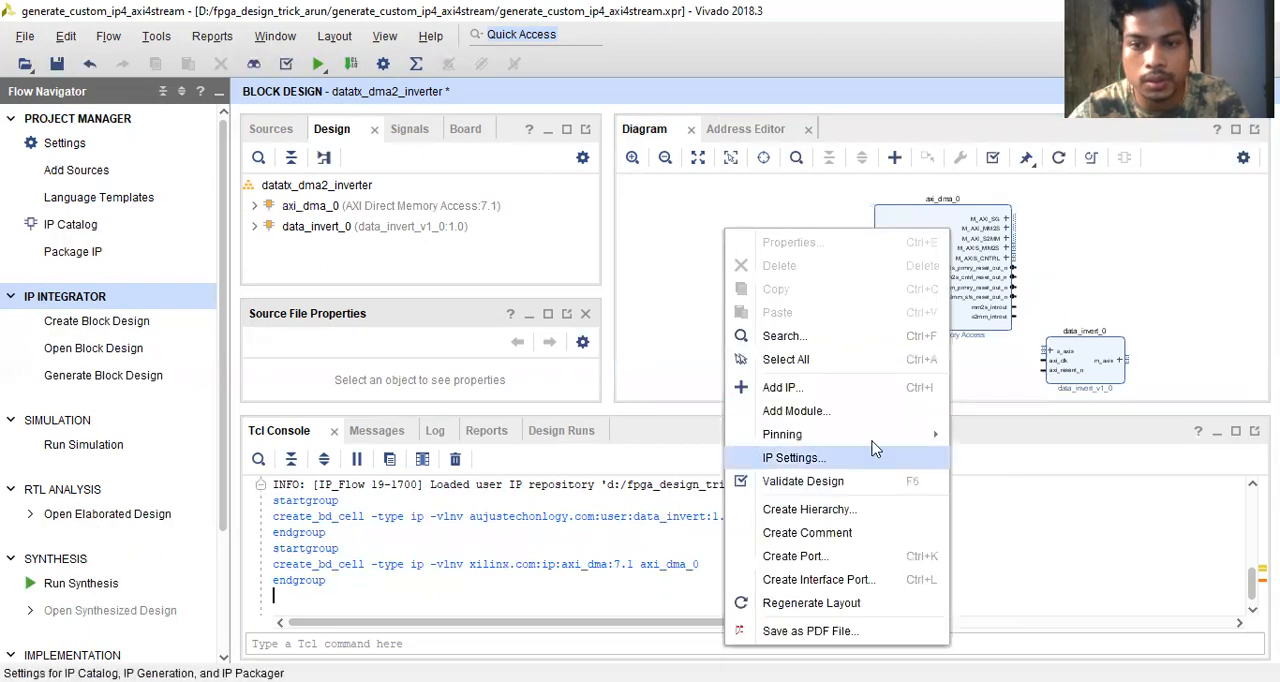
click(780, 387)
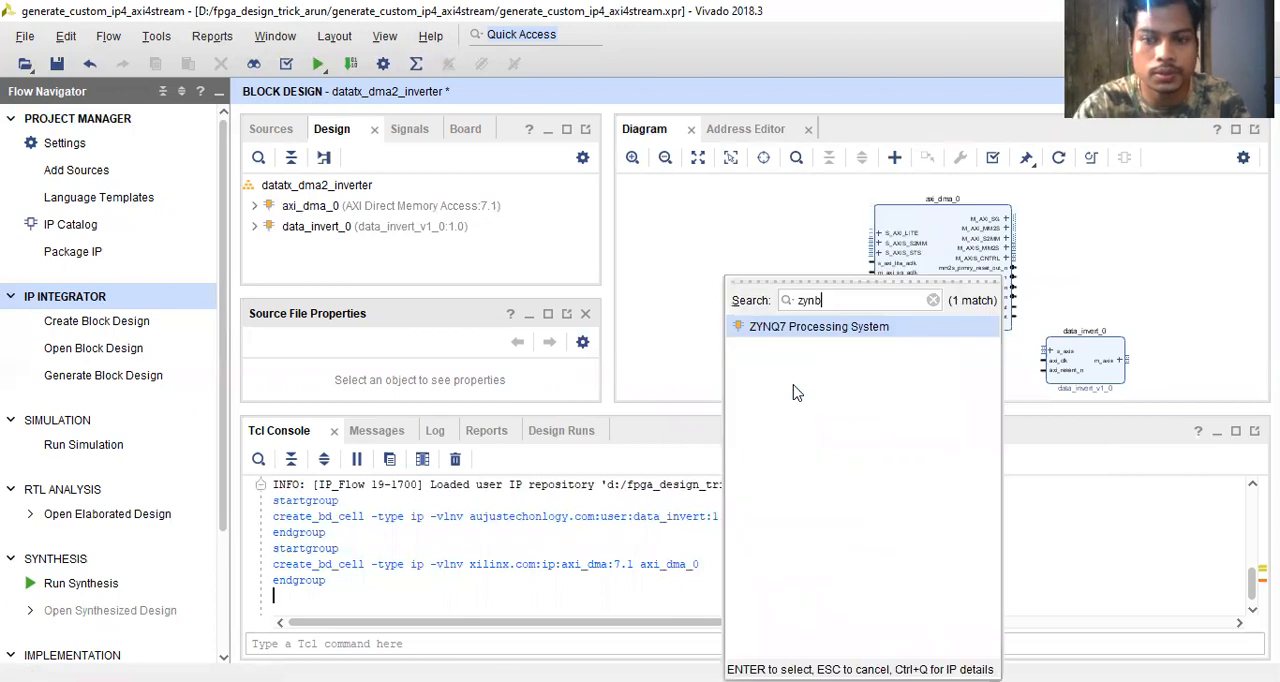
key(BackSpace)
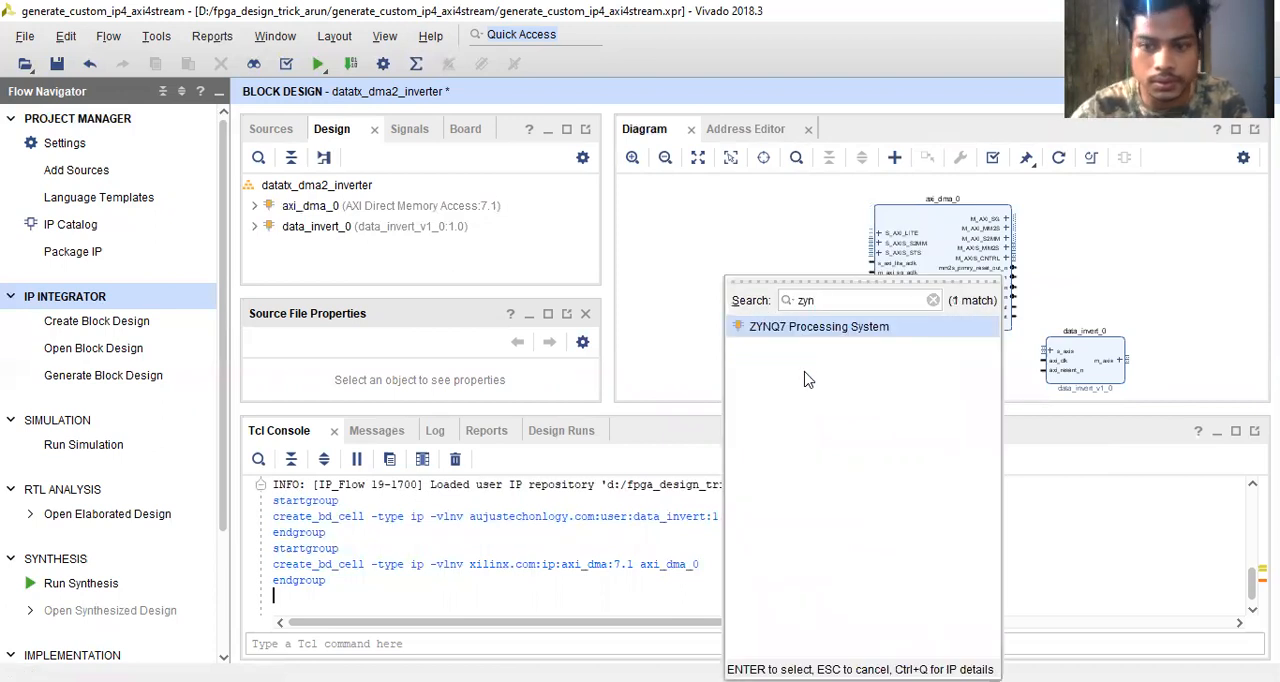
double_click(820, 327)
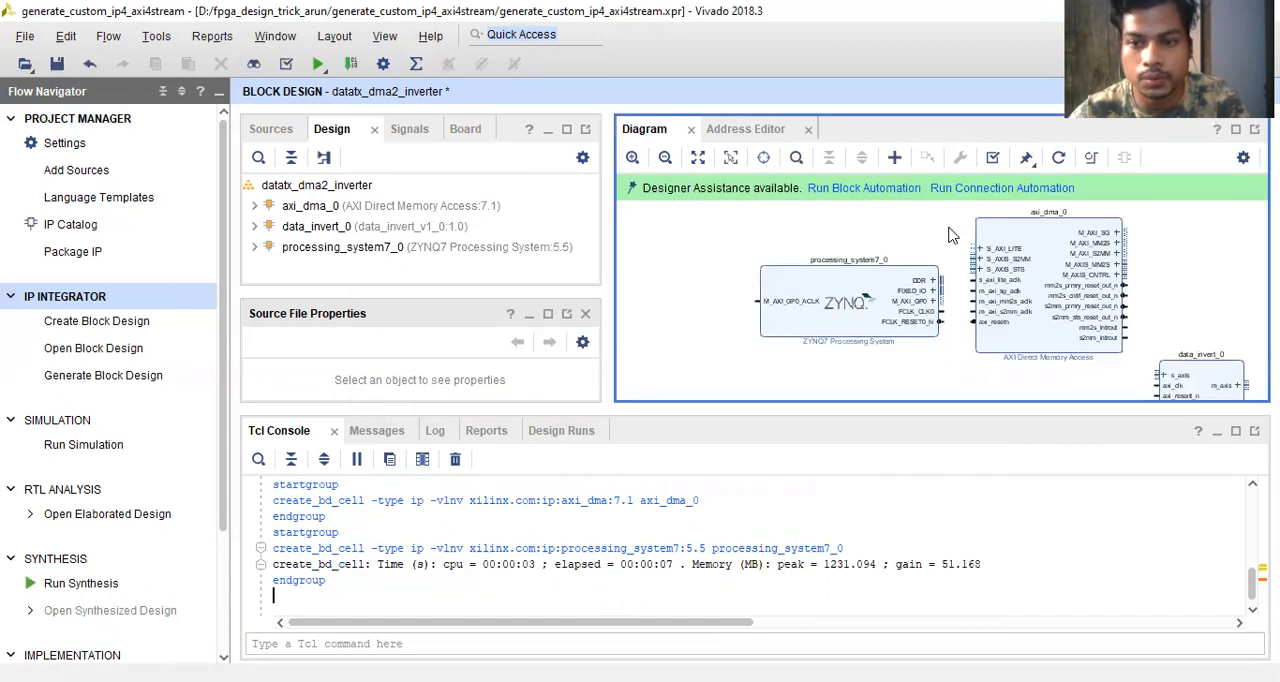
- Run block automation on the ZYNQ7 processing system with the board preset applied, making FIXED_IO and DDR external
click(866, 192)
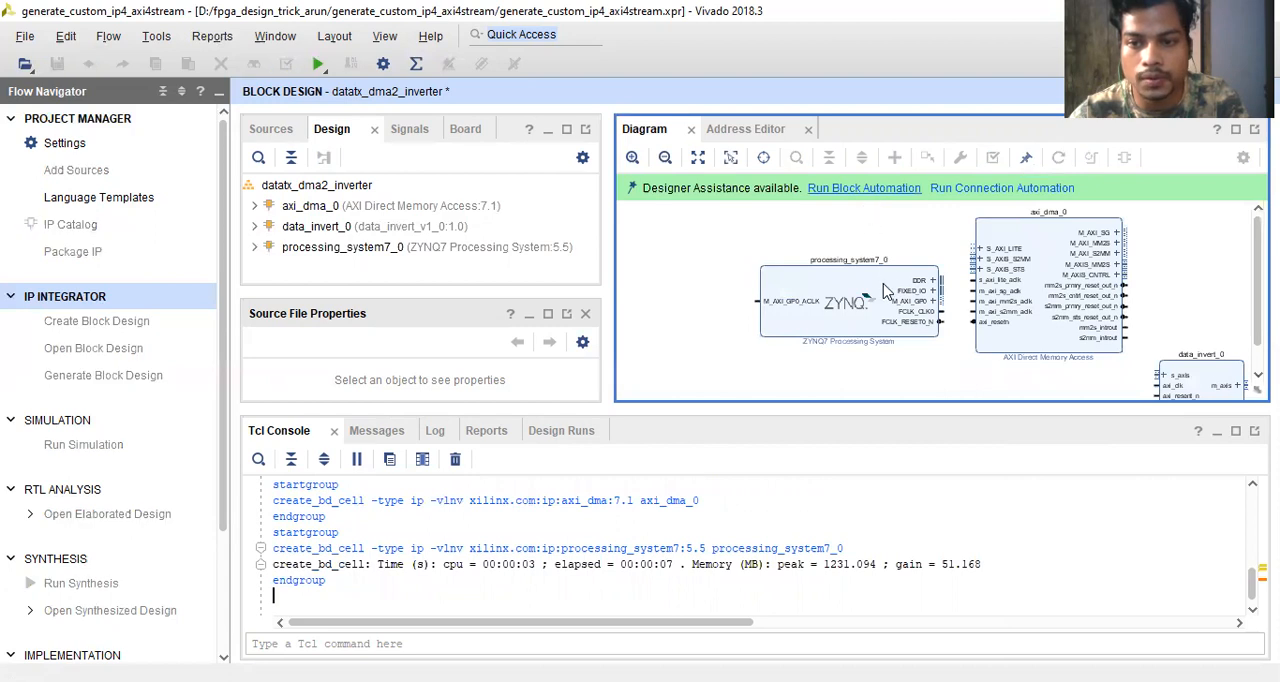
click(897, 558)
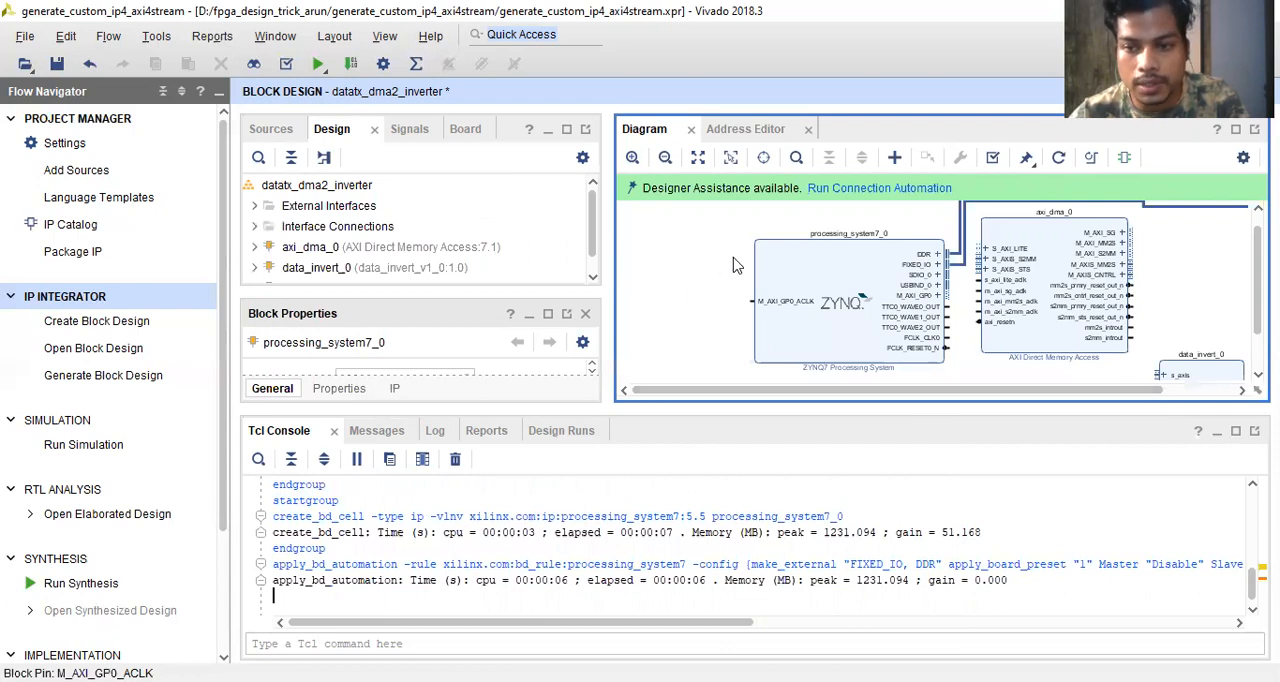
scroll(949, 302, up, 1)
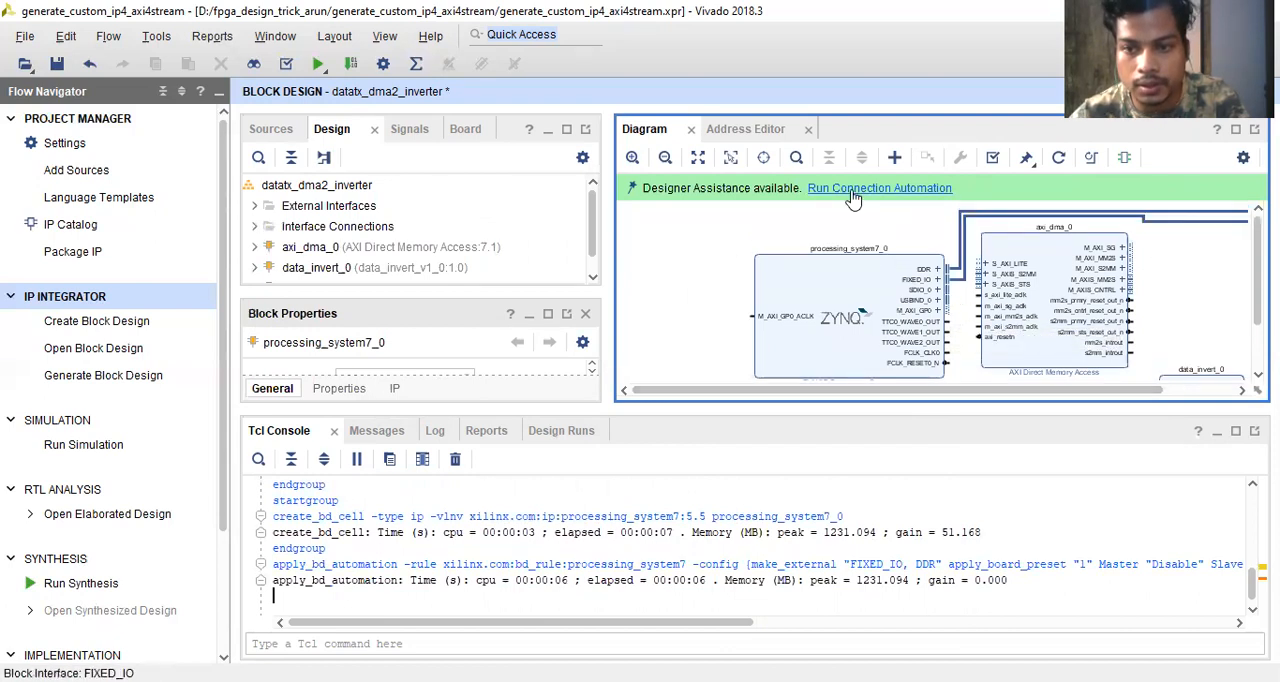
drag(1010, 391, 1048, 392)
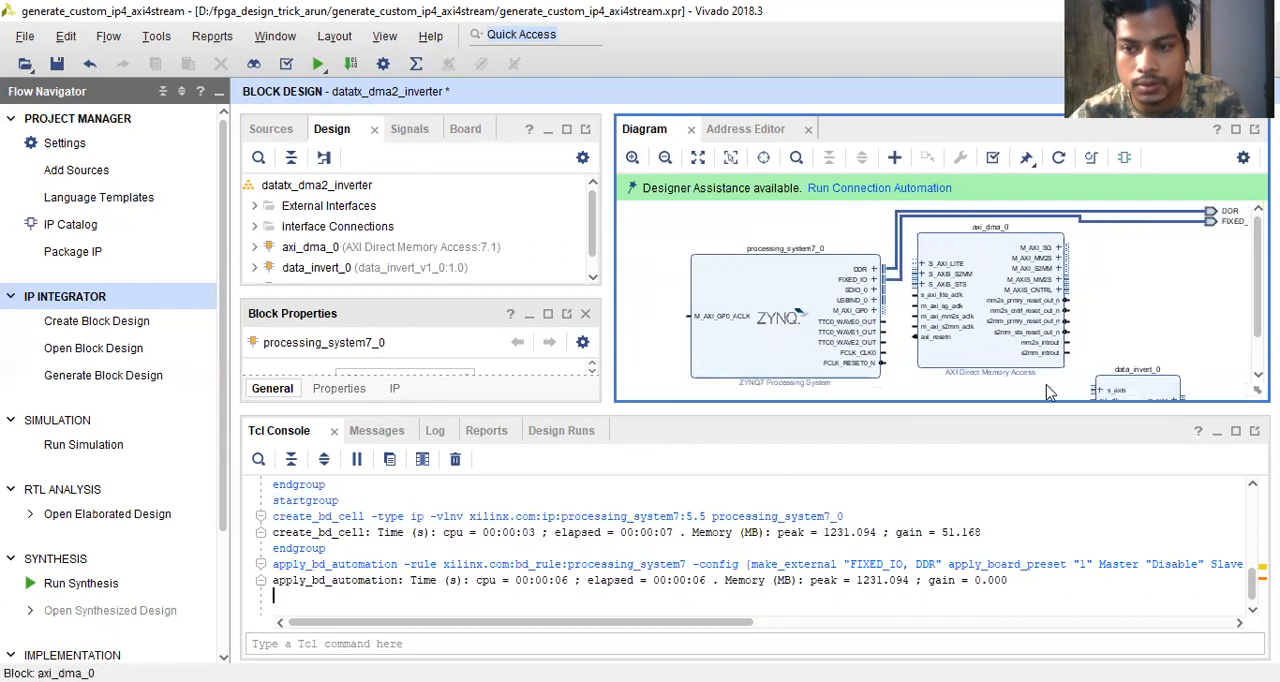
- Run connection automation to connect the AXI DMA's S_AXI_LITE interface to M_AXI_GP0 through a new AXI Interconnect, and enlarge the diagram area
click(854, 191)
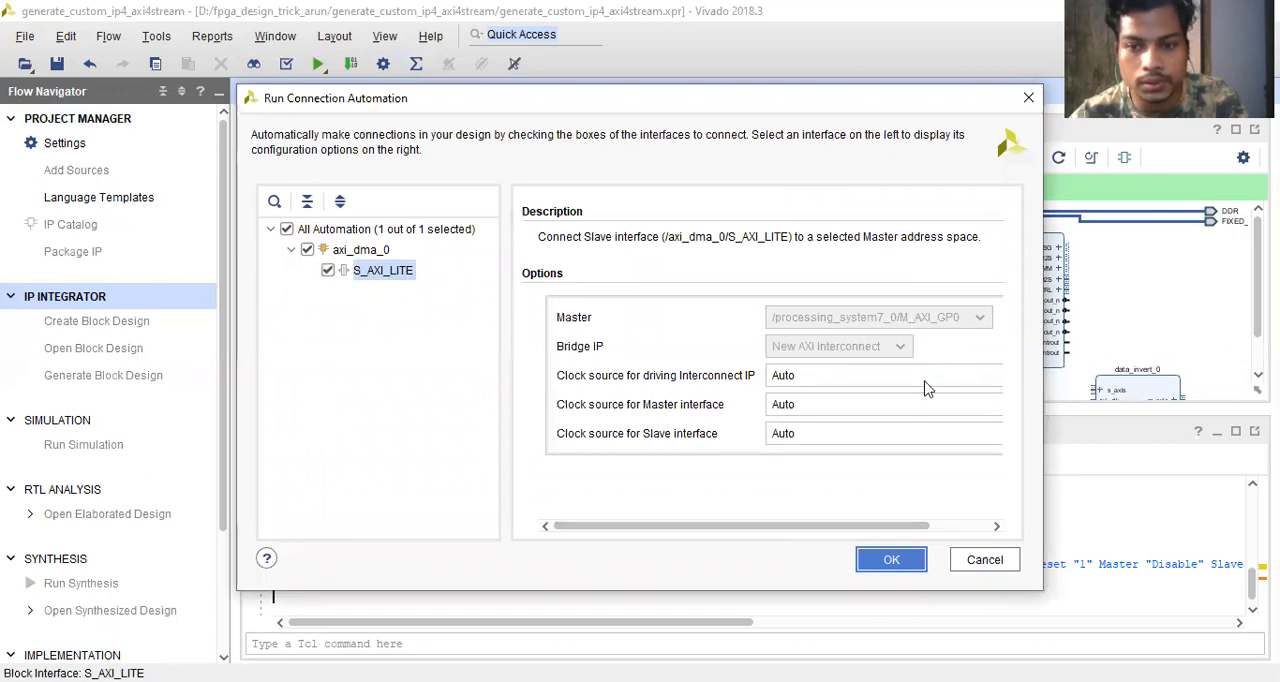
click(891, 559)
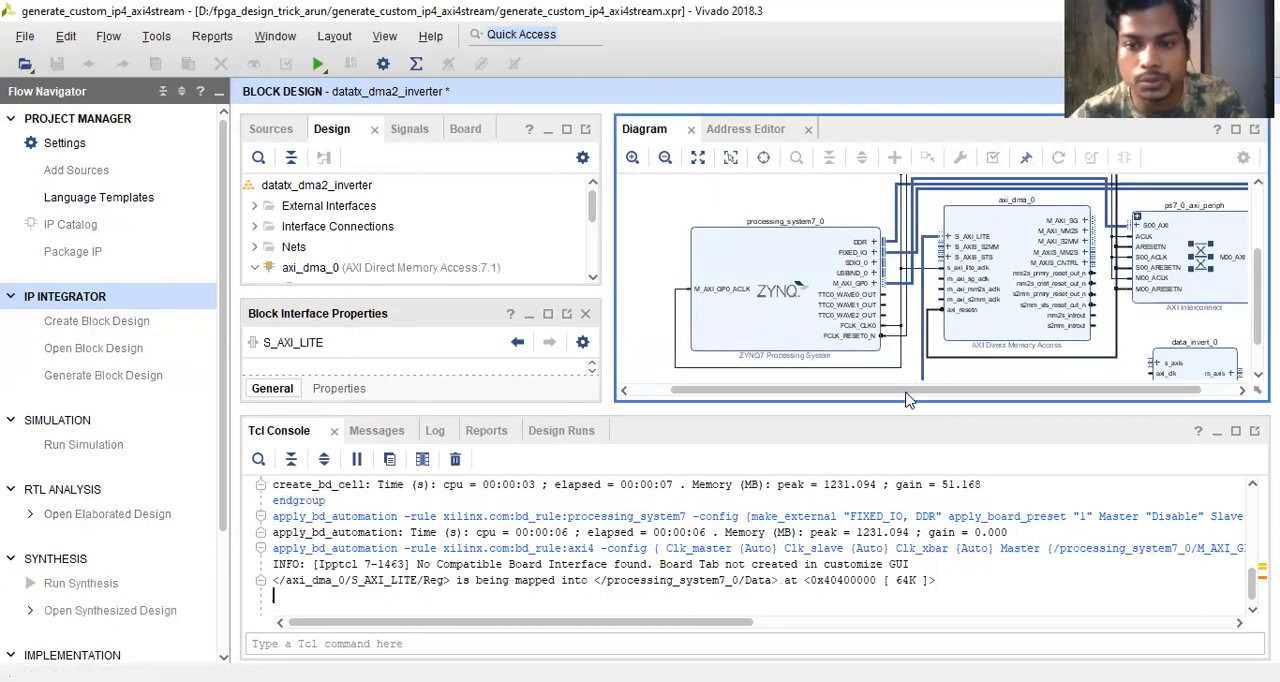
drag(891, 404, 891, 516)
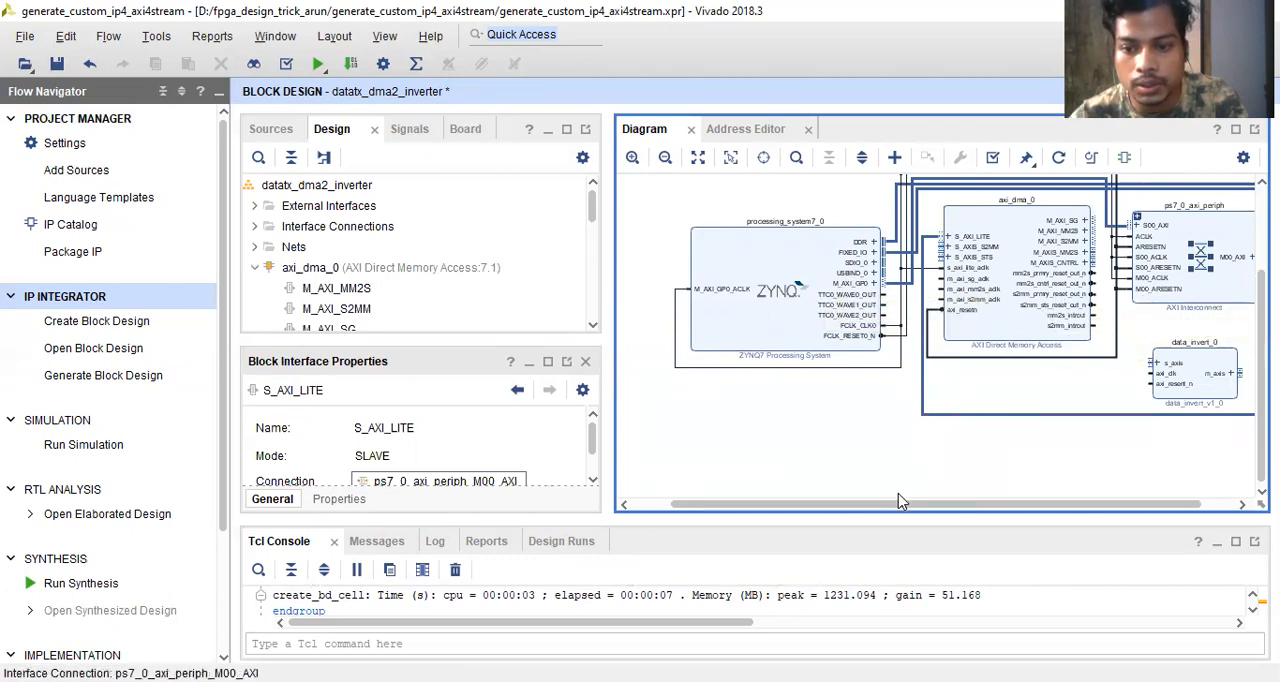
- Re-customize the AXI Direct Memory Access block to disable the Scatter Gather Engine
drag(897, 508, 970, 508)
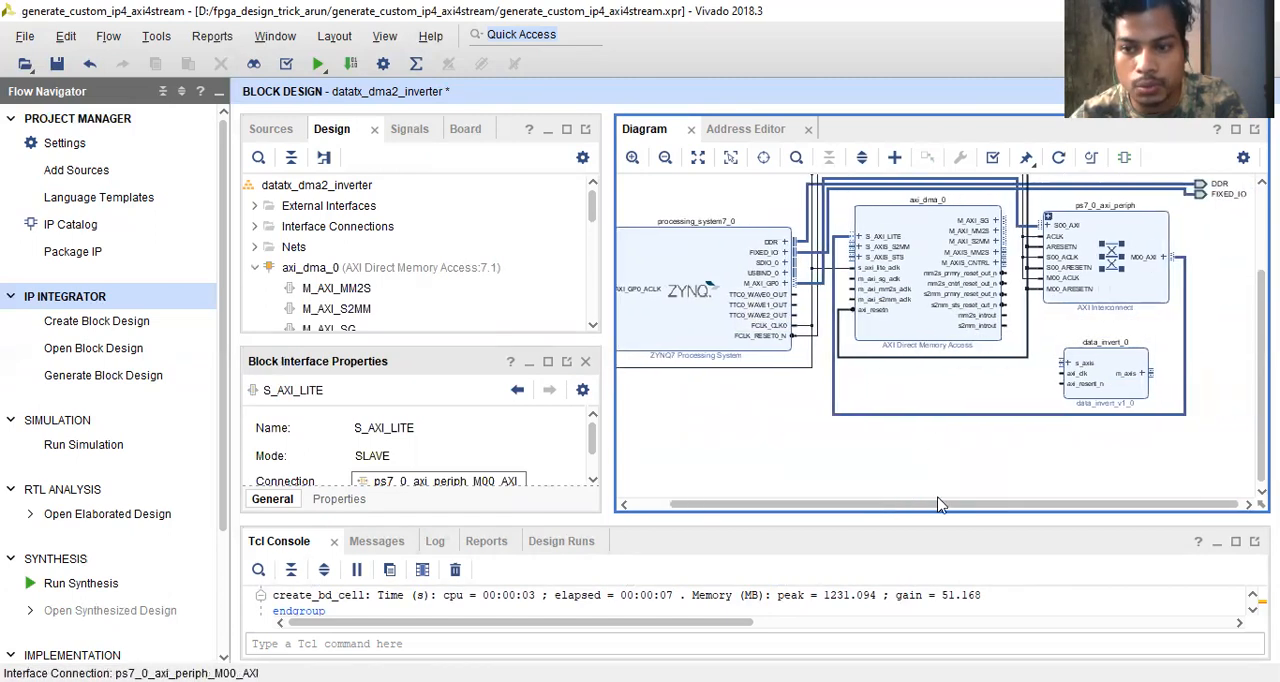
click(935, 250)
double_click(935, 250)
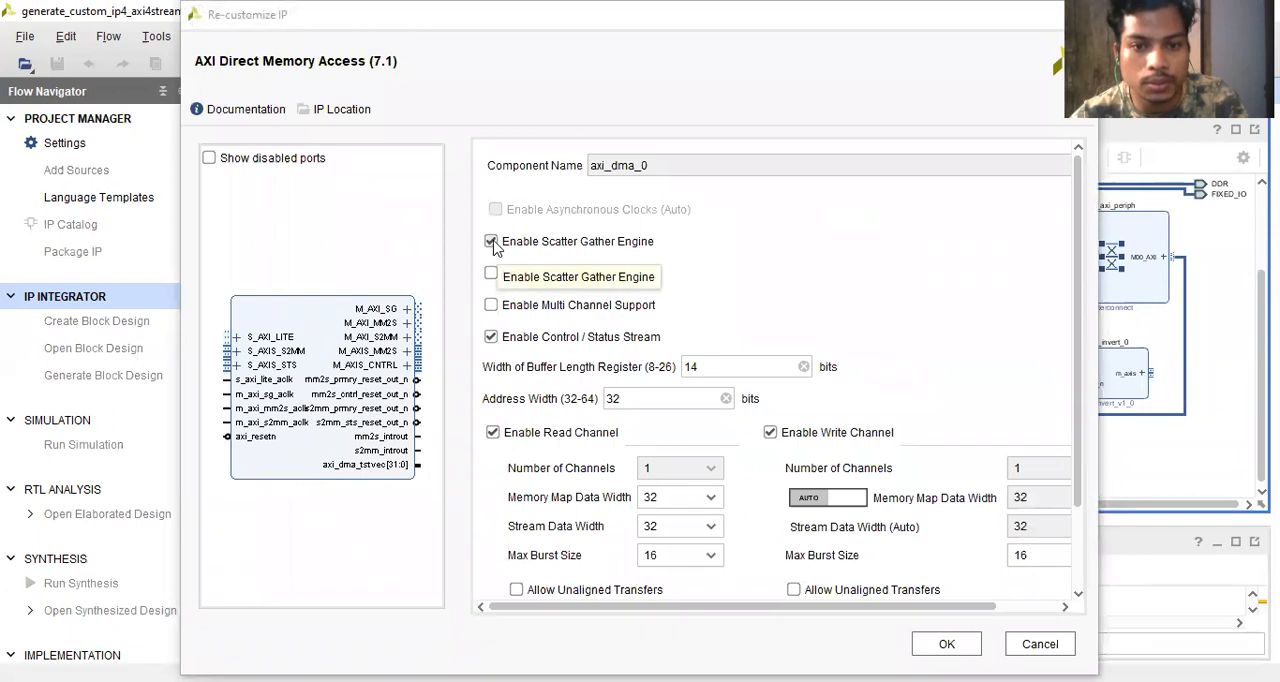
click(491, 242)
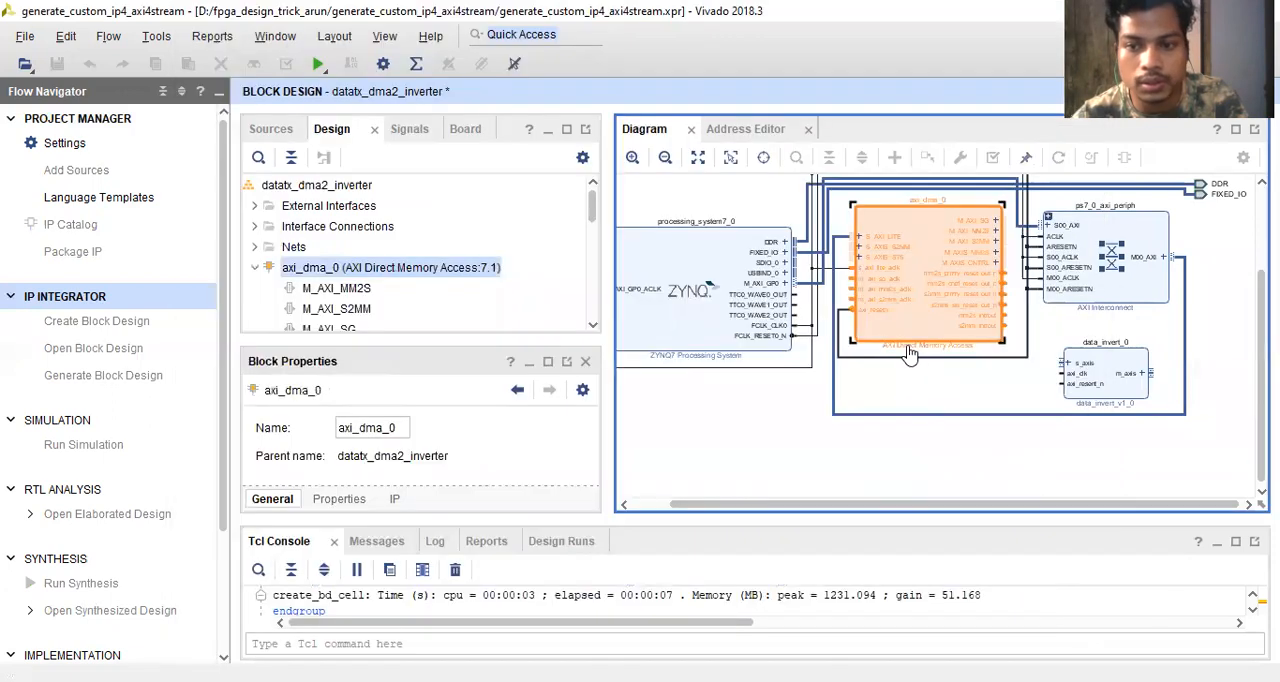
click(826, 441)
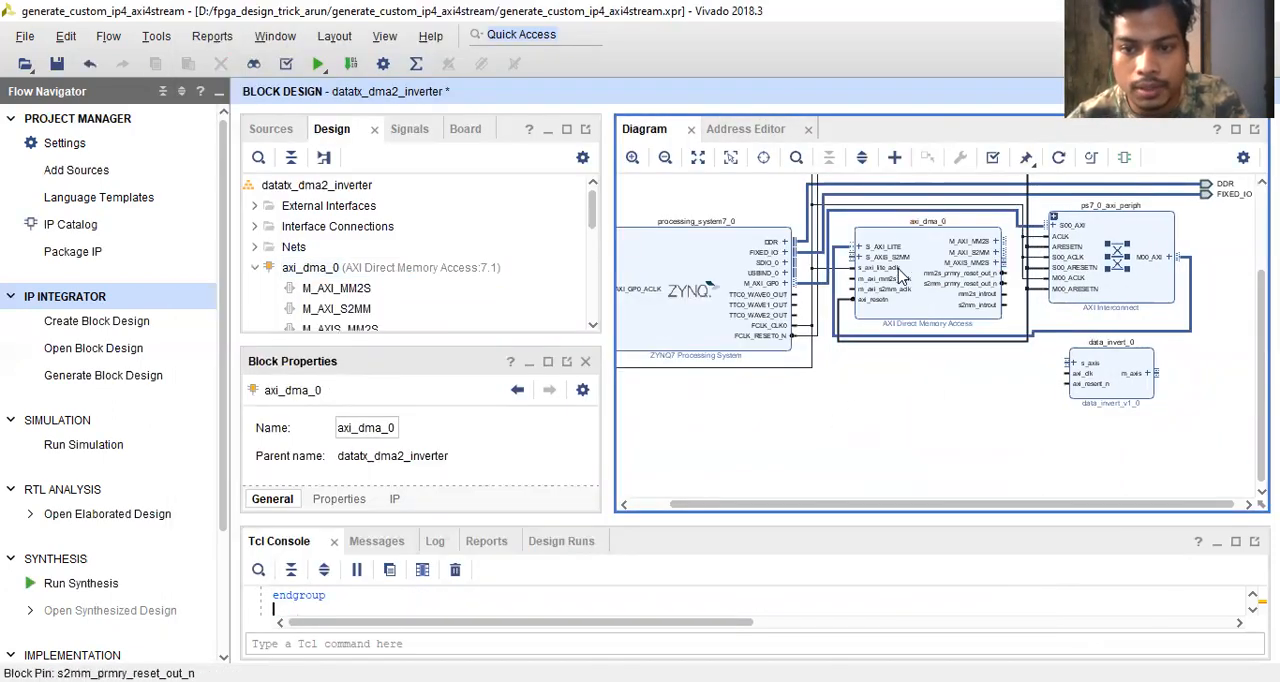
- Examine the S_AXI_LITE and M_AXI_GP0 connections and the DMA's M_AXI_S2MM, M_AXIS_MM2S and S_AXIS_S2MM interfaces
click(845, 253)
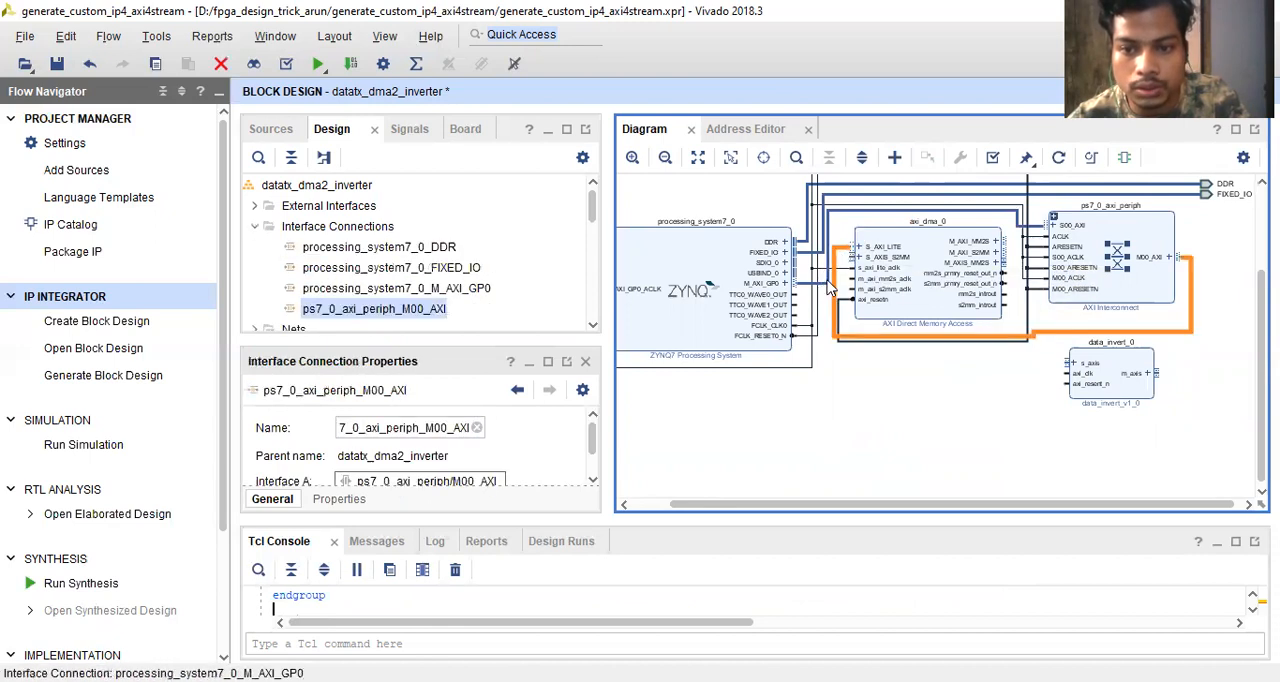
click(826, 284)
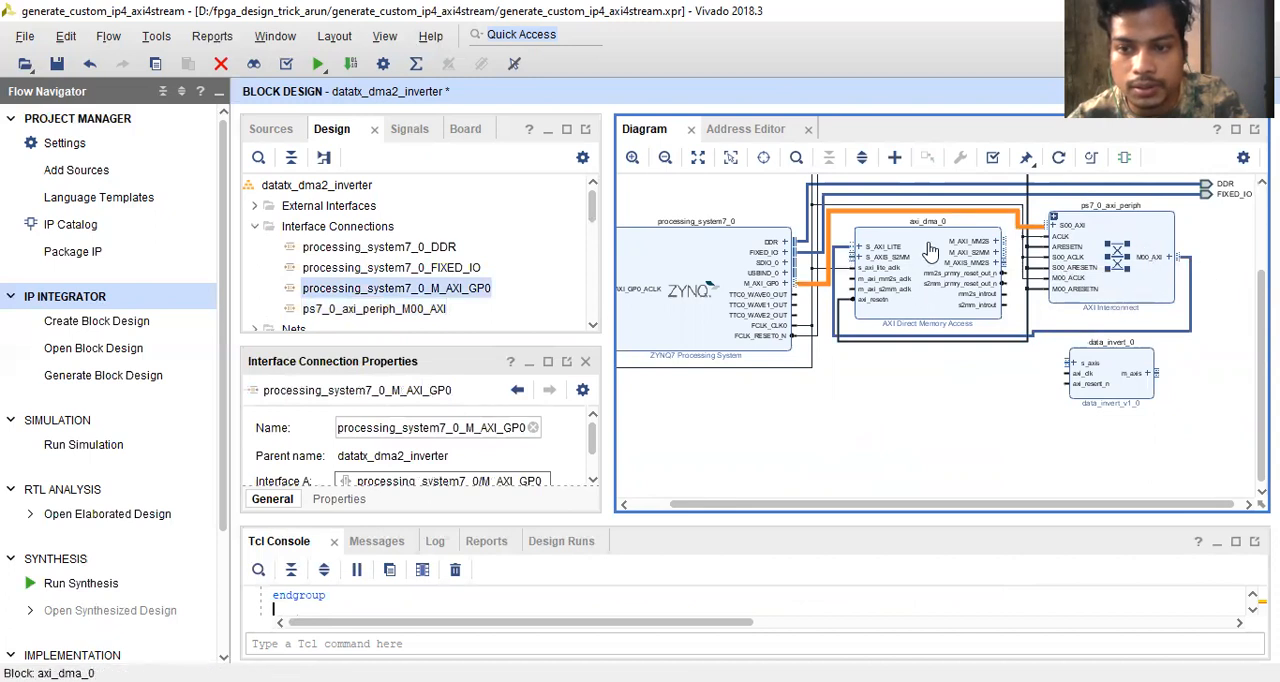
click(840, 253)
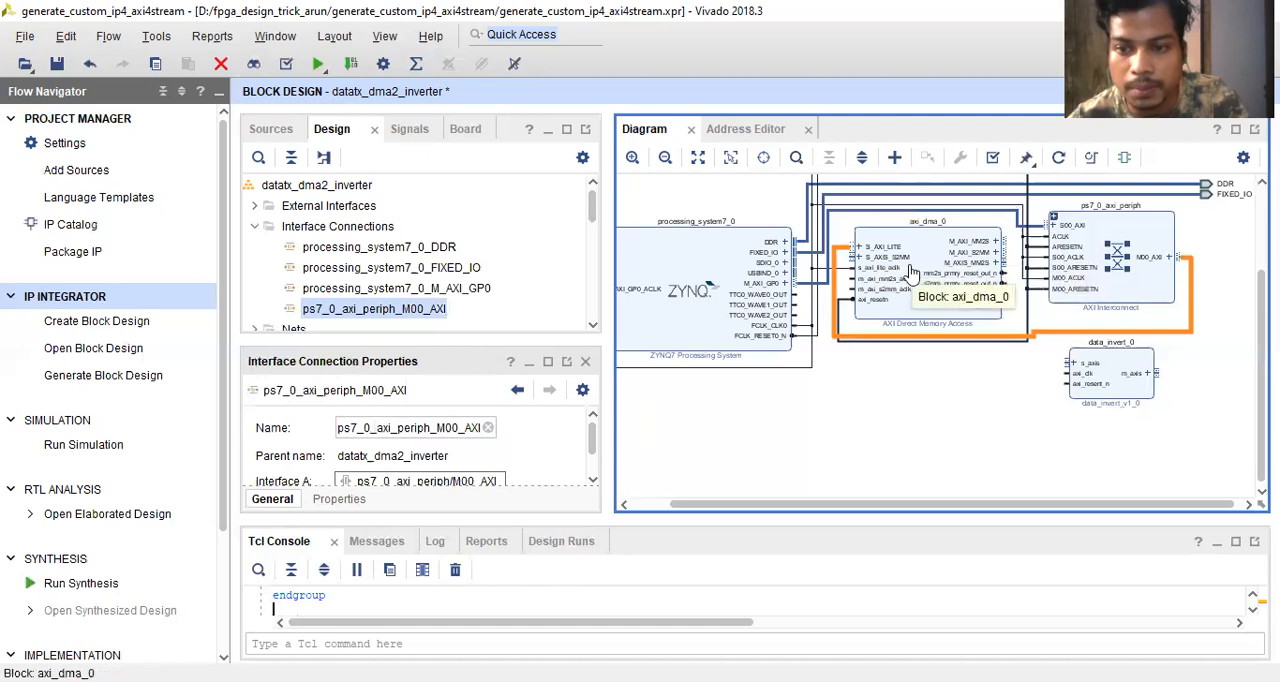
click(960, 253)
click(959, 254)
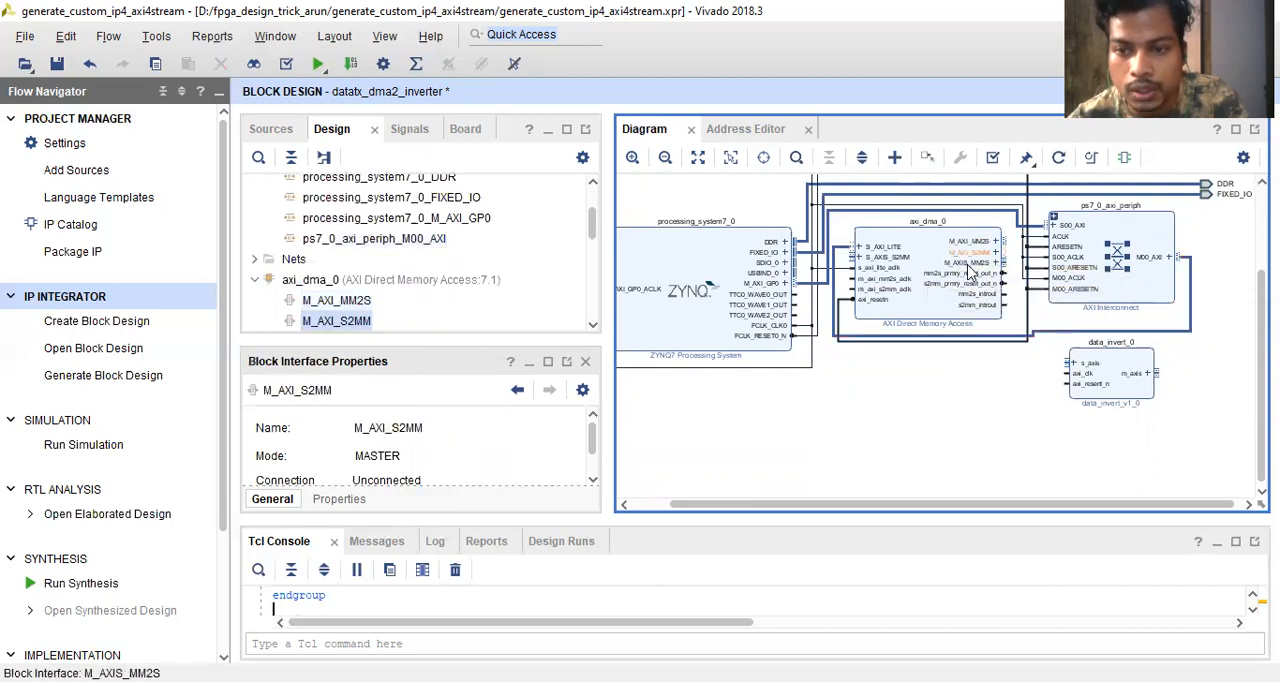
click(968, 264)
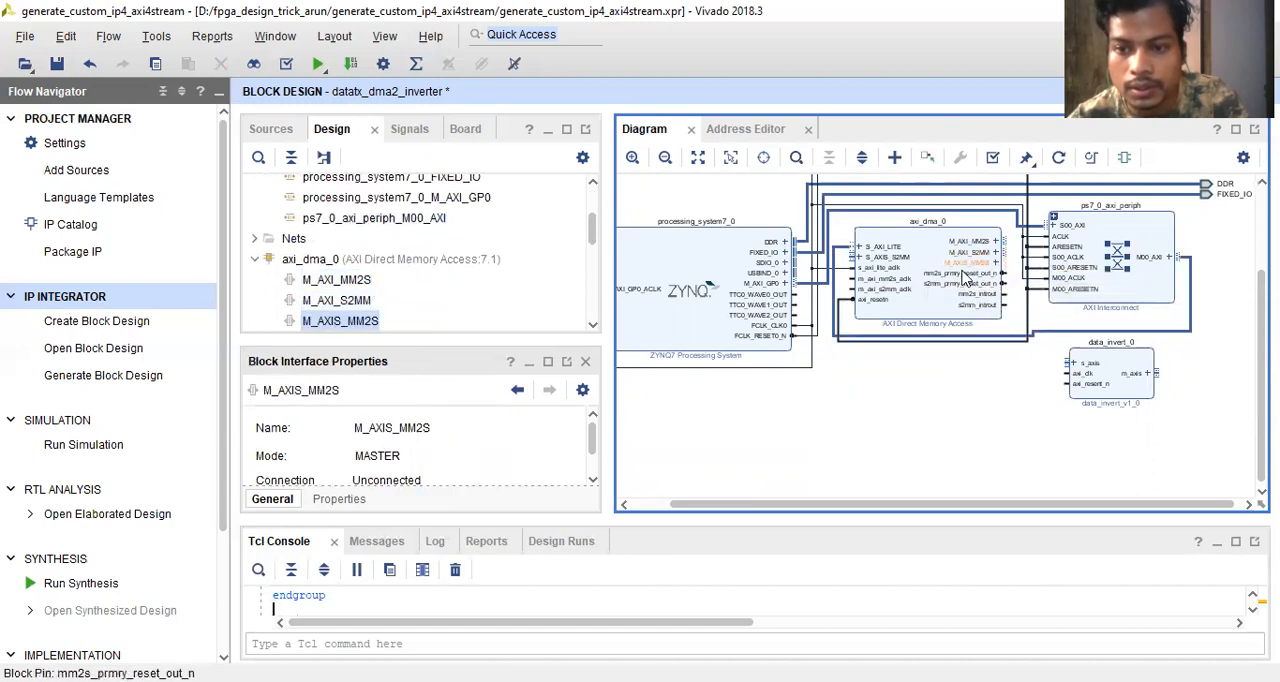
click(900, 263)
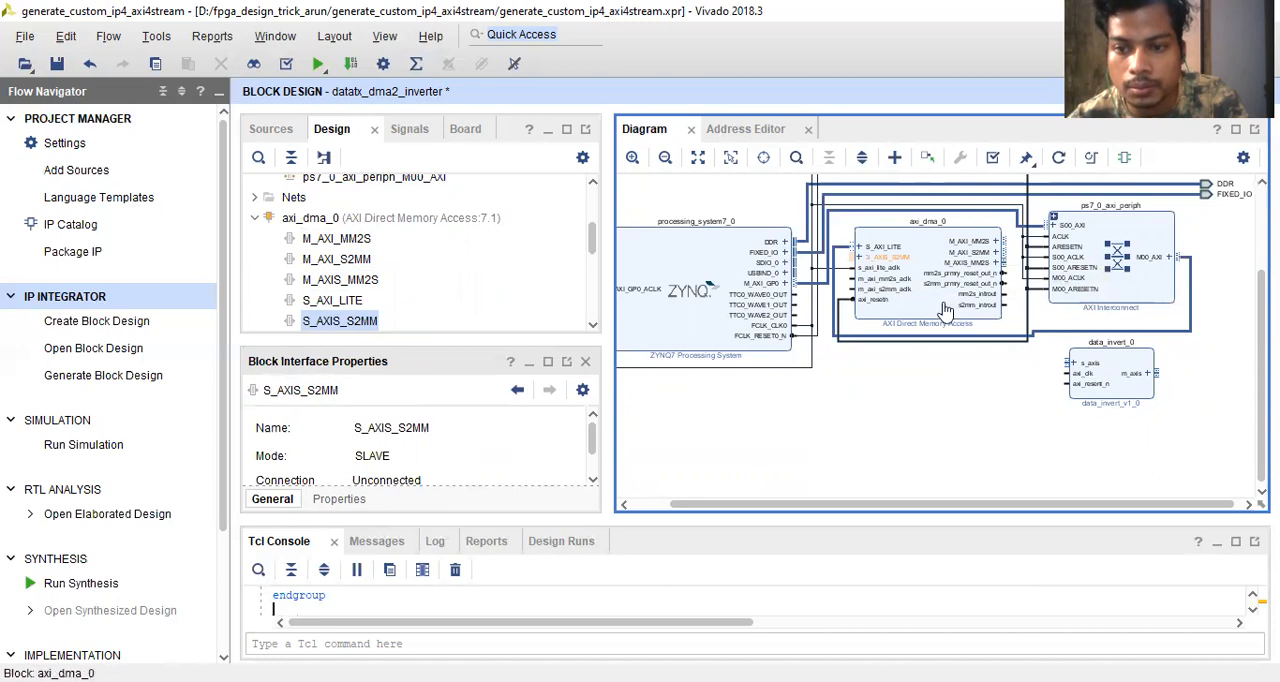
click(996, 416)
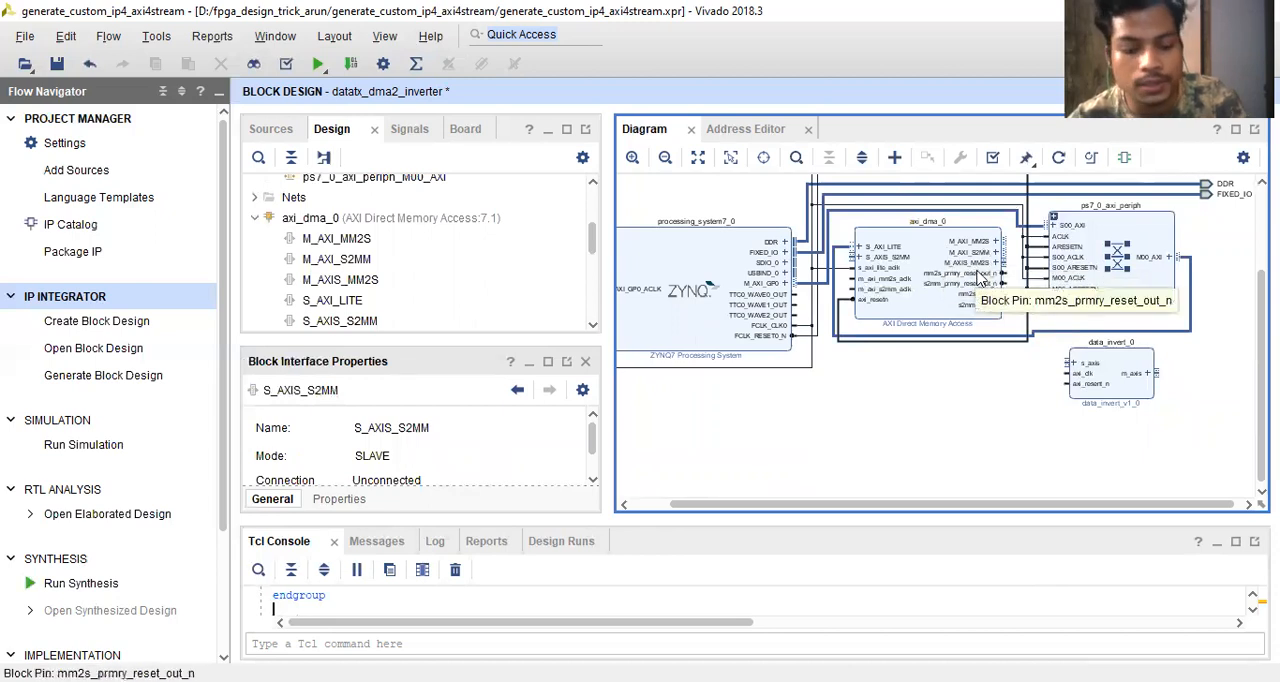
- Examine the ports of the AXI DMA and ZYNQ7 processing system blocks and the external DDR interface
scroll(980, 280, up, 1)
scroll(980, 280, up, 1)
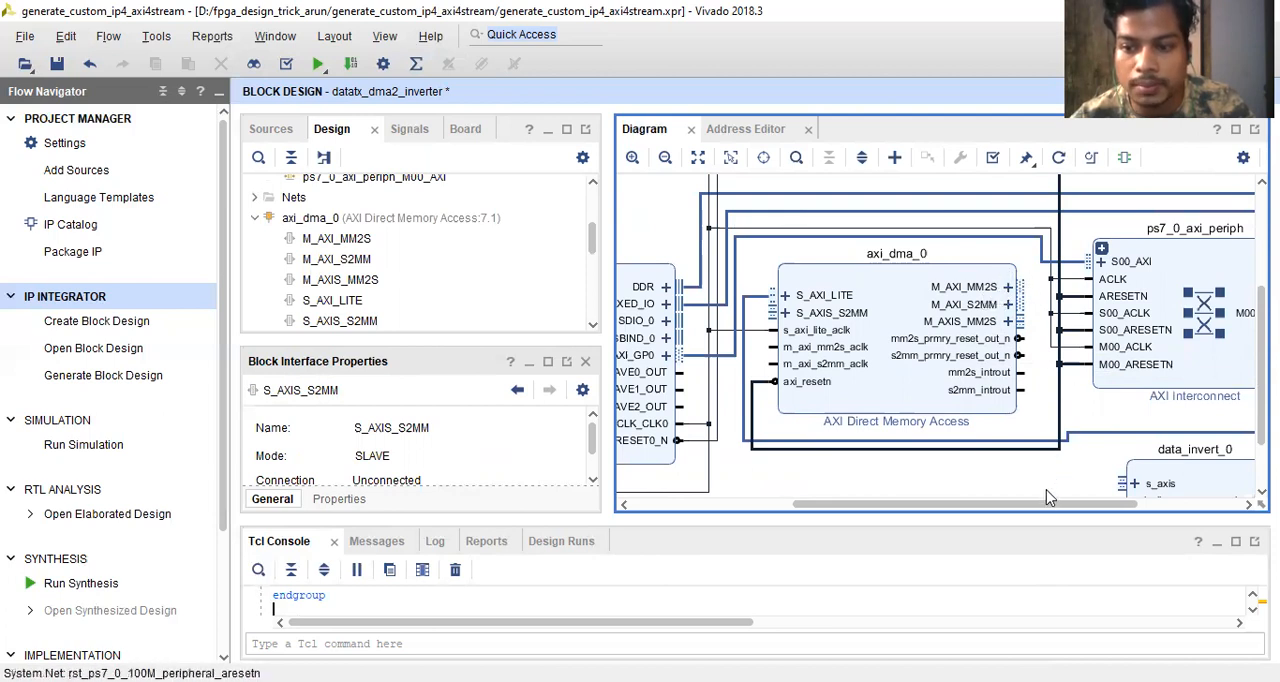
drag(1048, 505, 1052, 508)
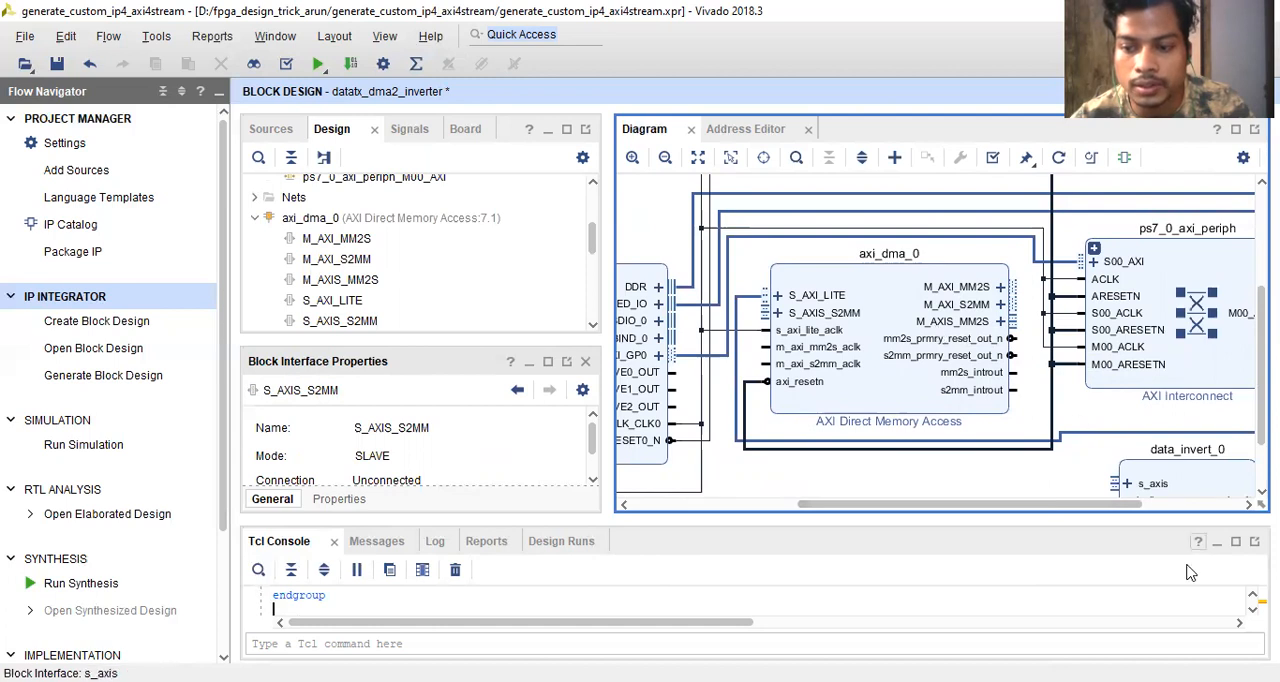
drag(1088, 503, 1070, 510)
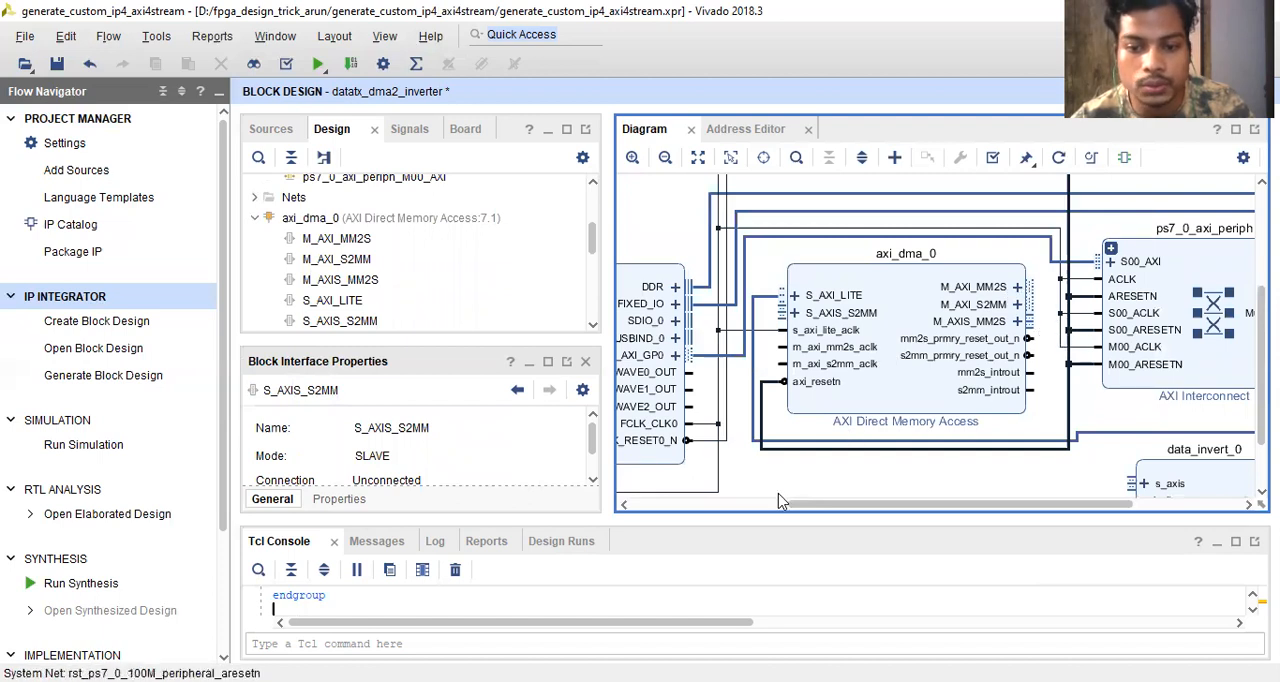
drag(818, 514, 760, 522)
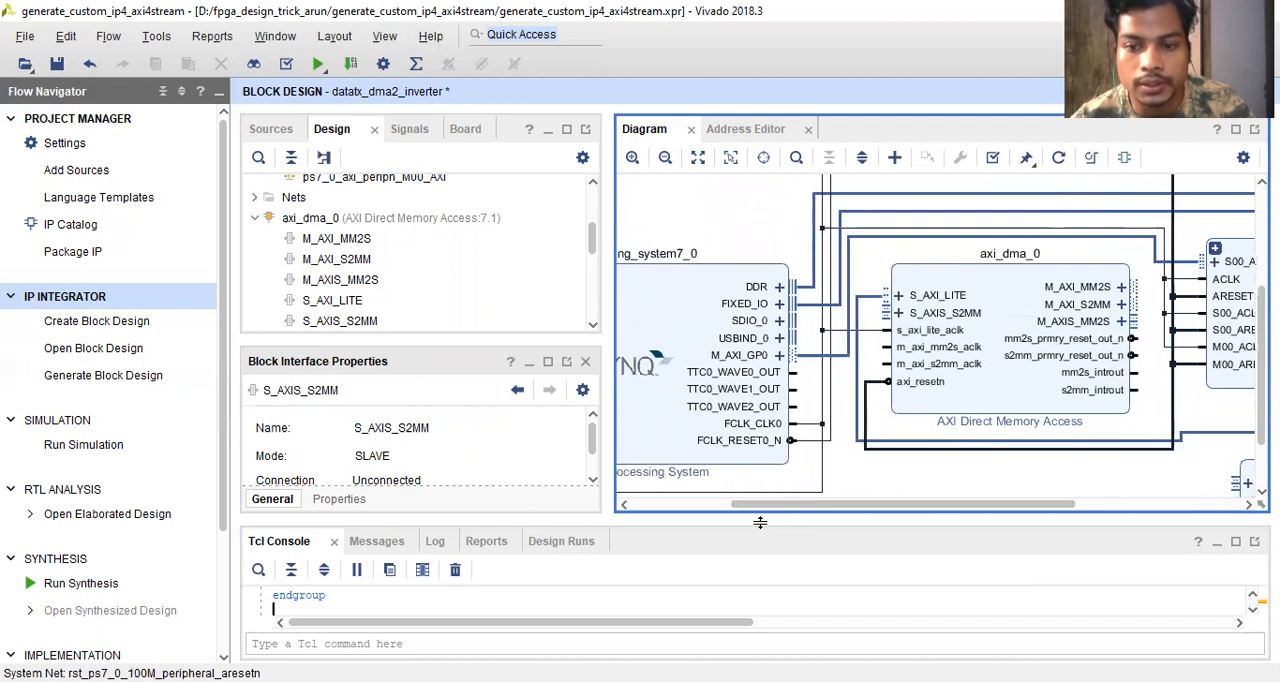
click(704, 354)
scroll(704, 354, down, 2)
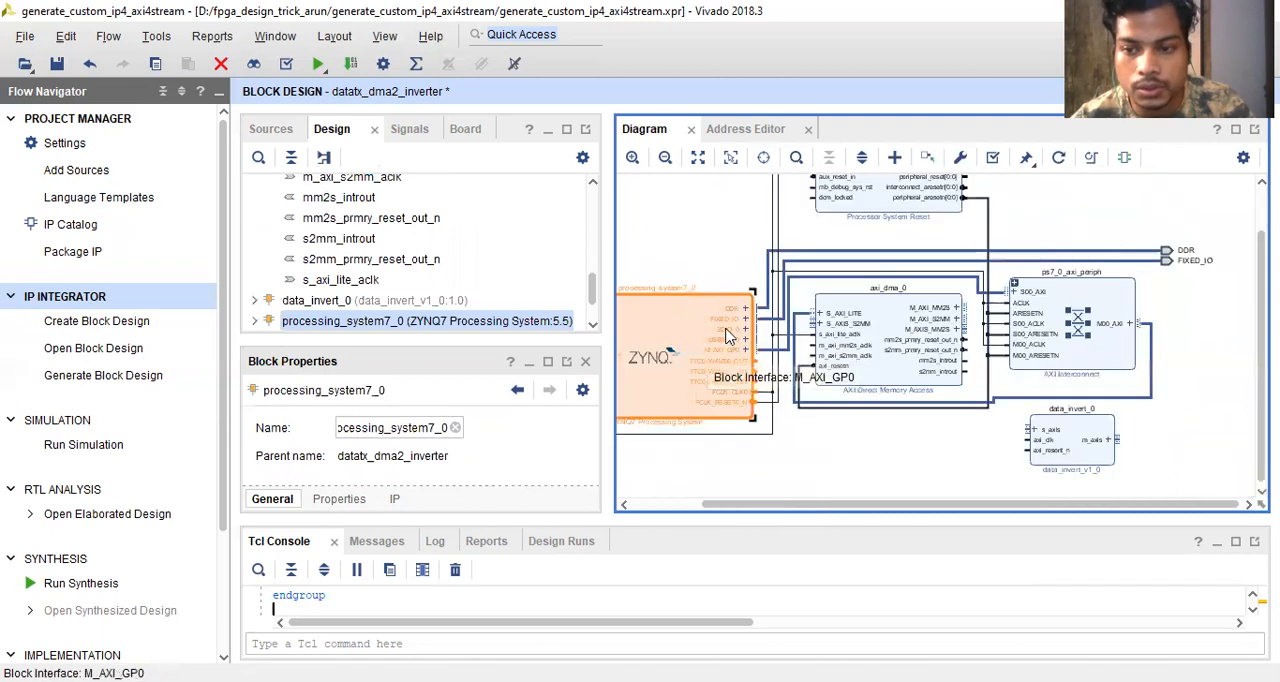
click(1190, 251)
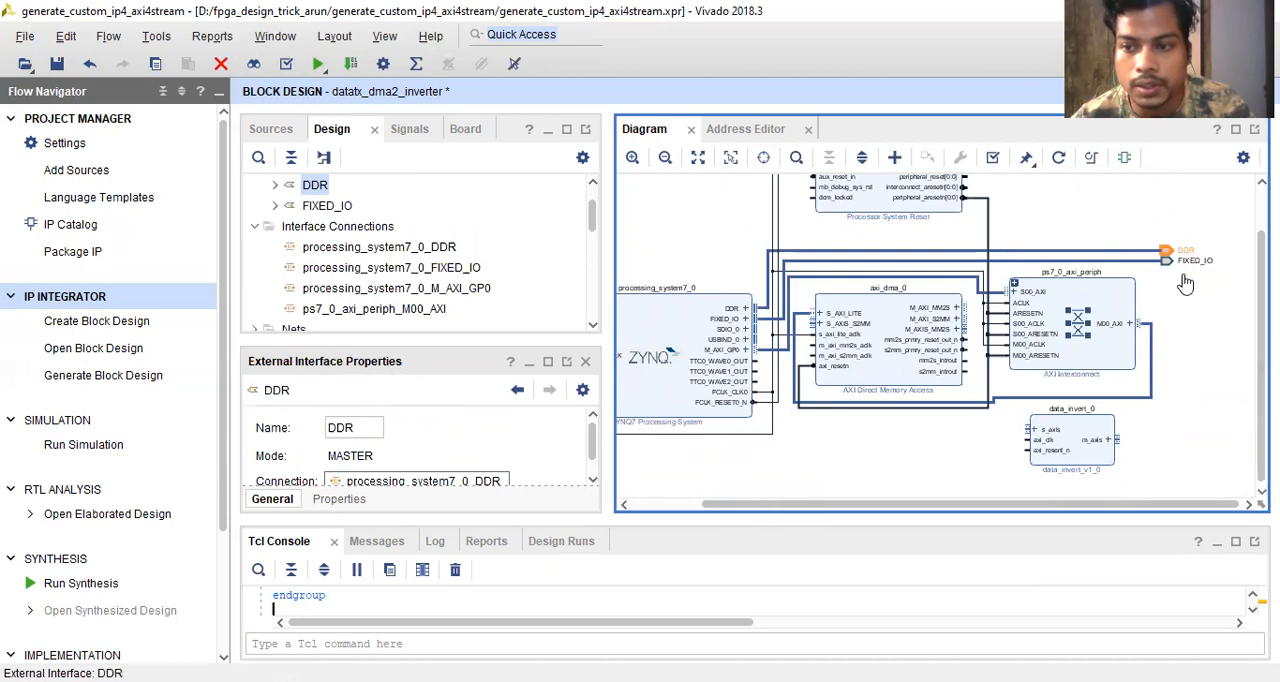
click(940, 427)
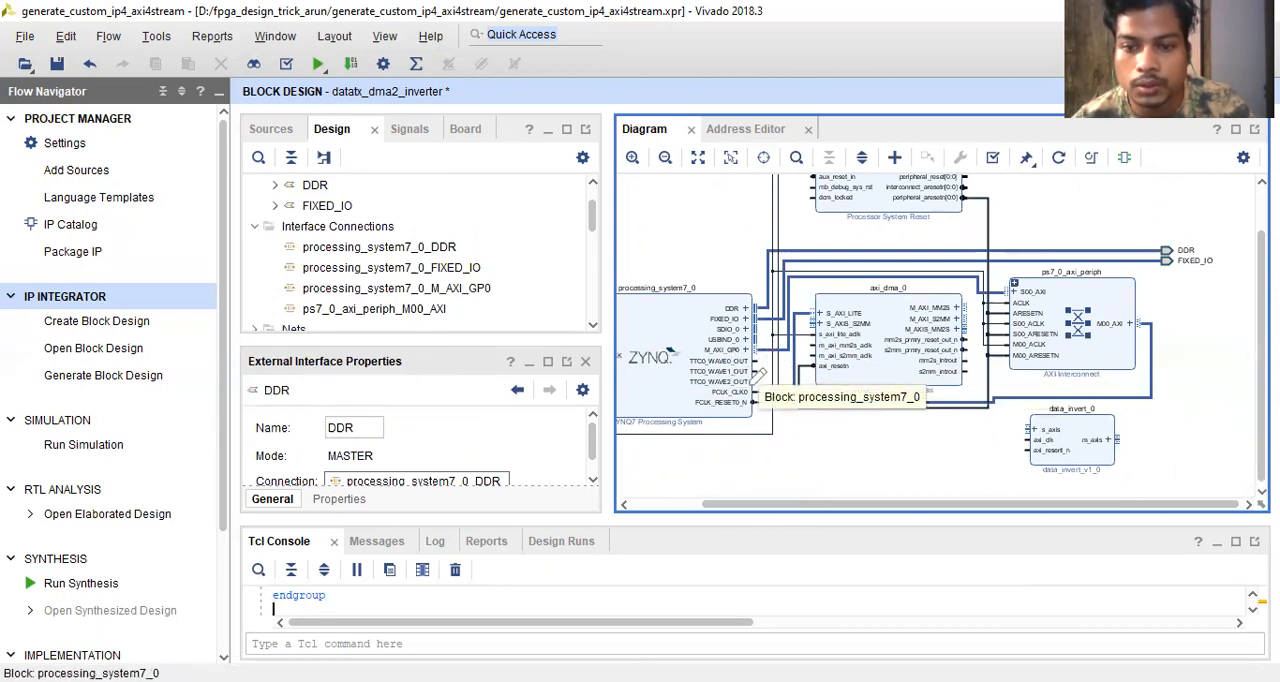
- Re-customize the ZYNQ7 processing system to enable the S AXI HP0 high performance slave interface
double_click(678, 335)
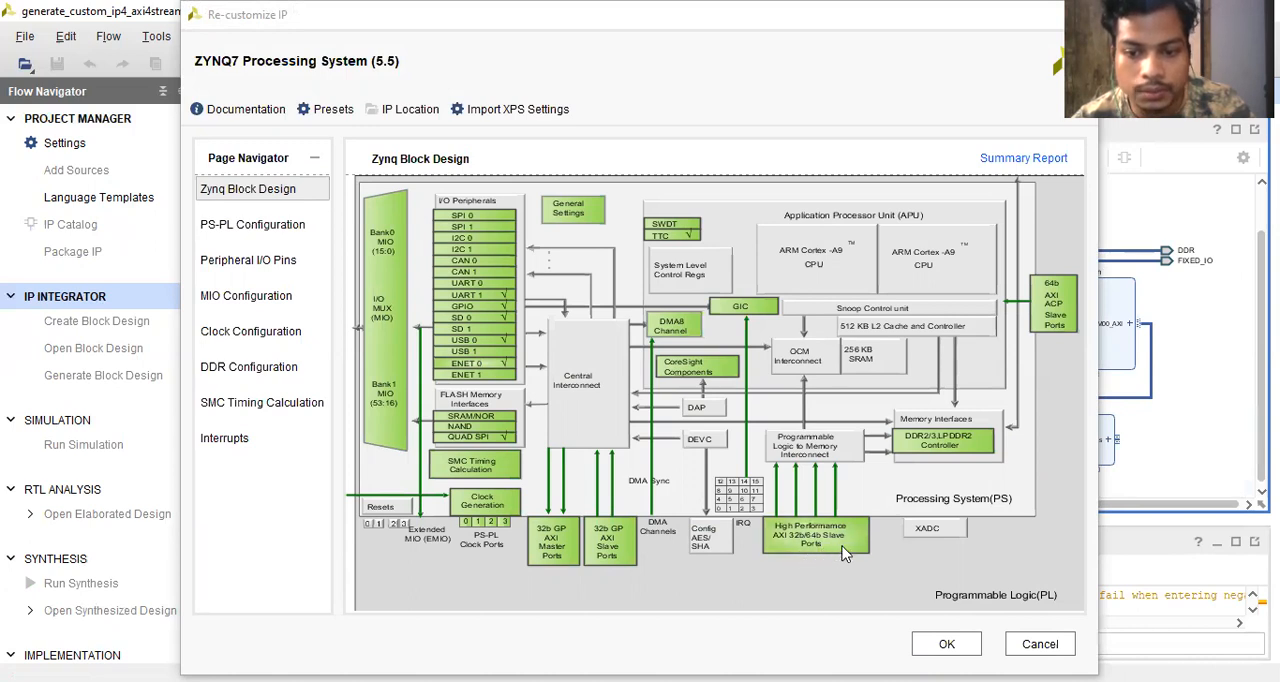
click(257, 263)
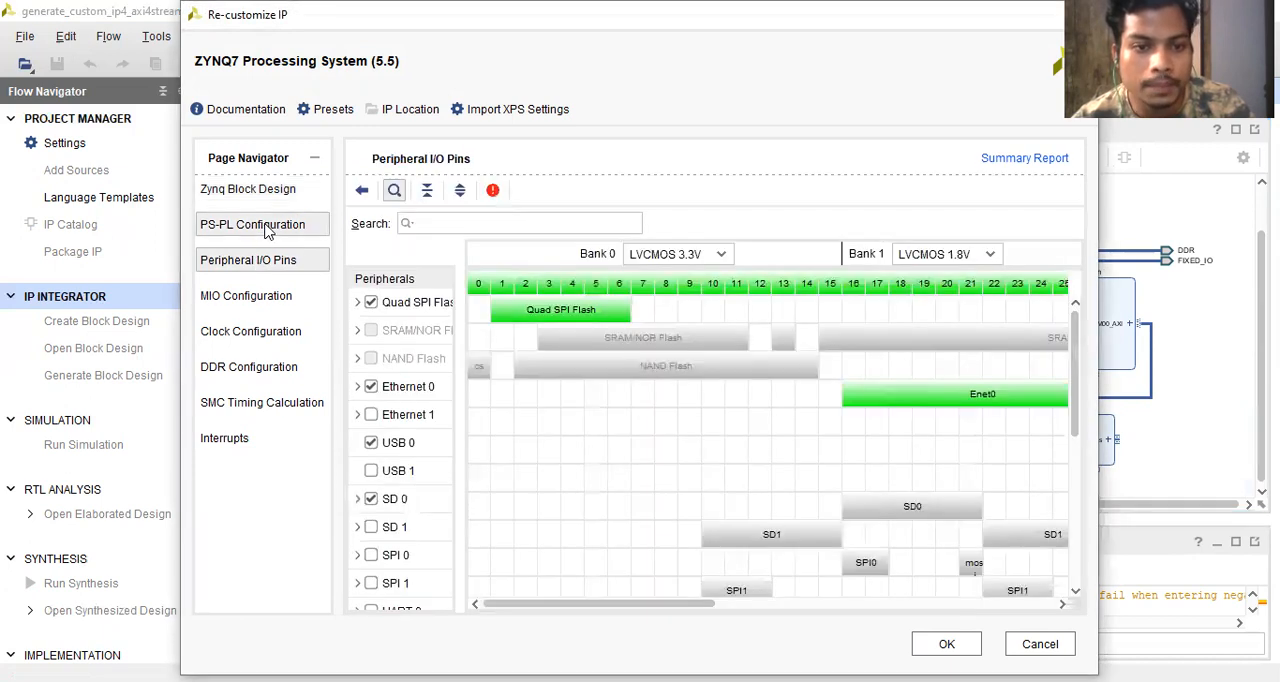
click(262, 225)
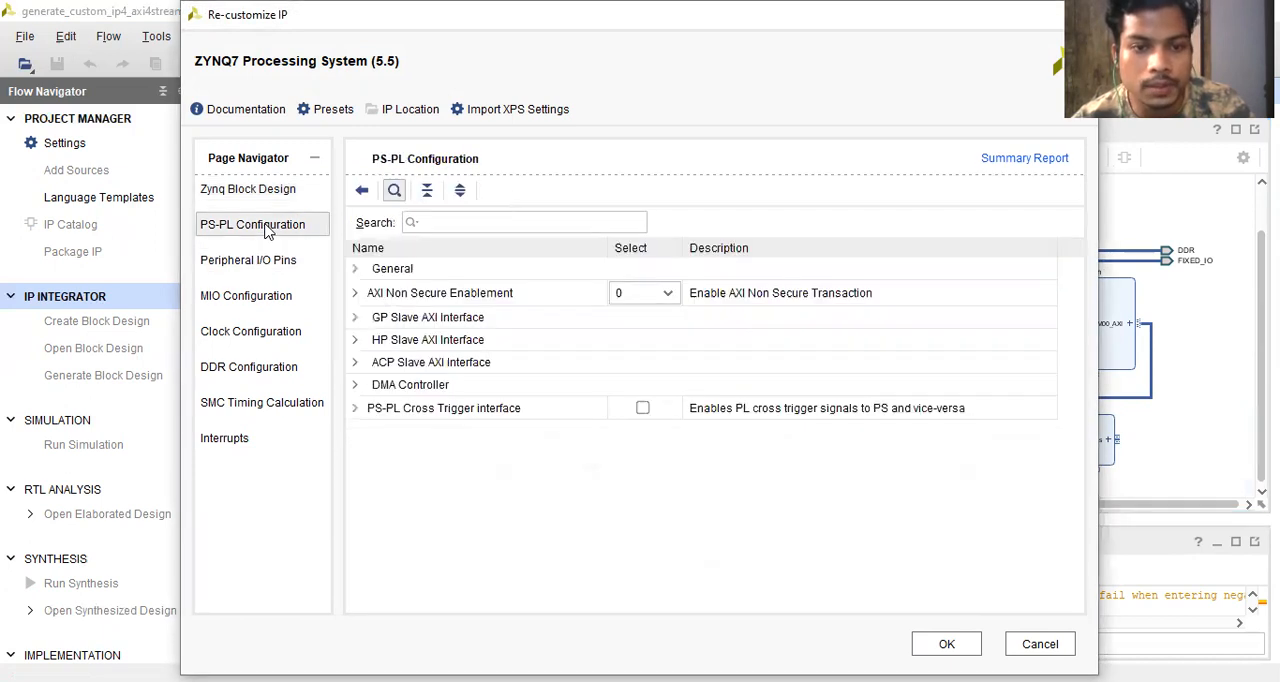
click(355, 340)
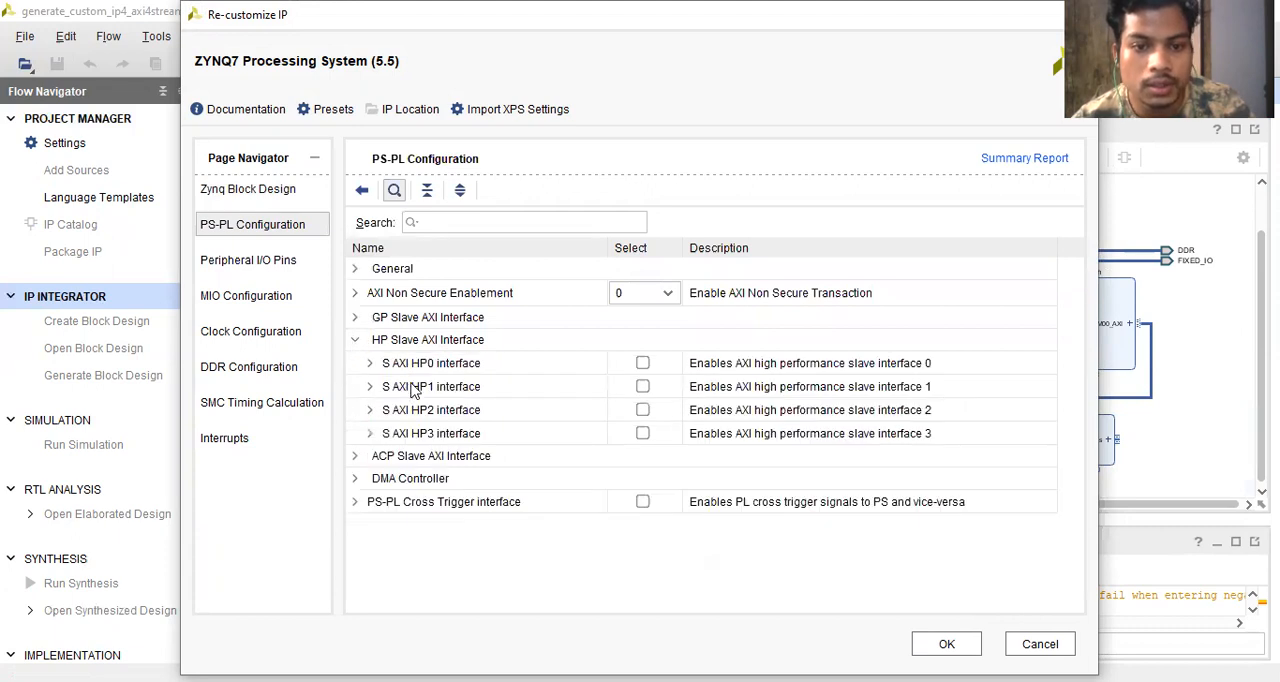
click(645, 366)
click(643, 364)
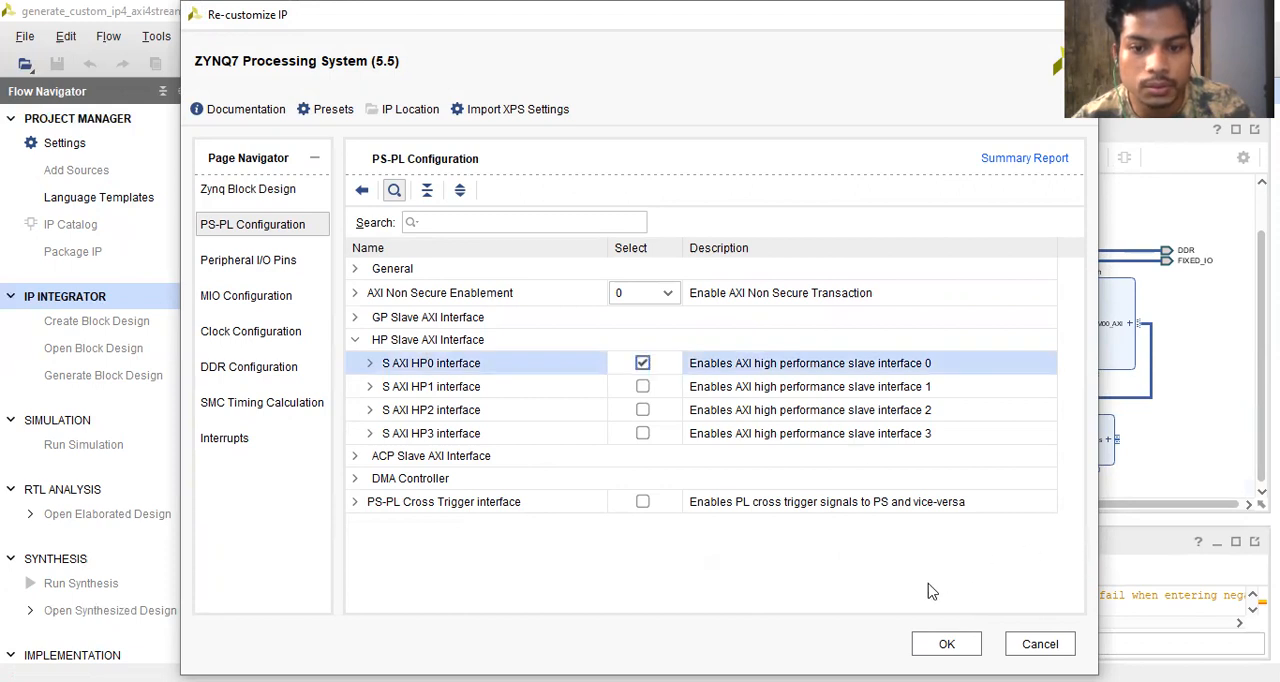
click(936, 640)
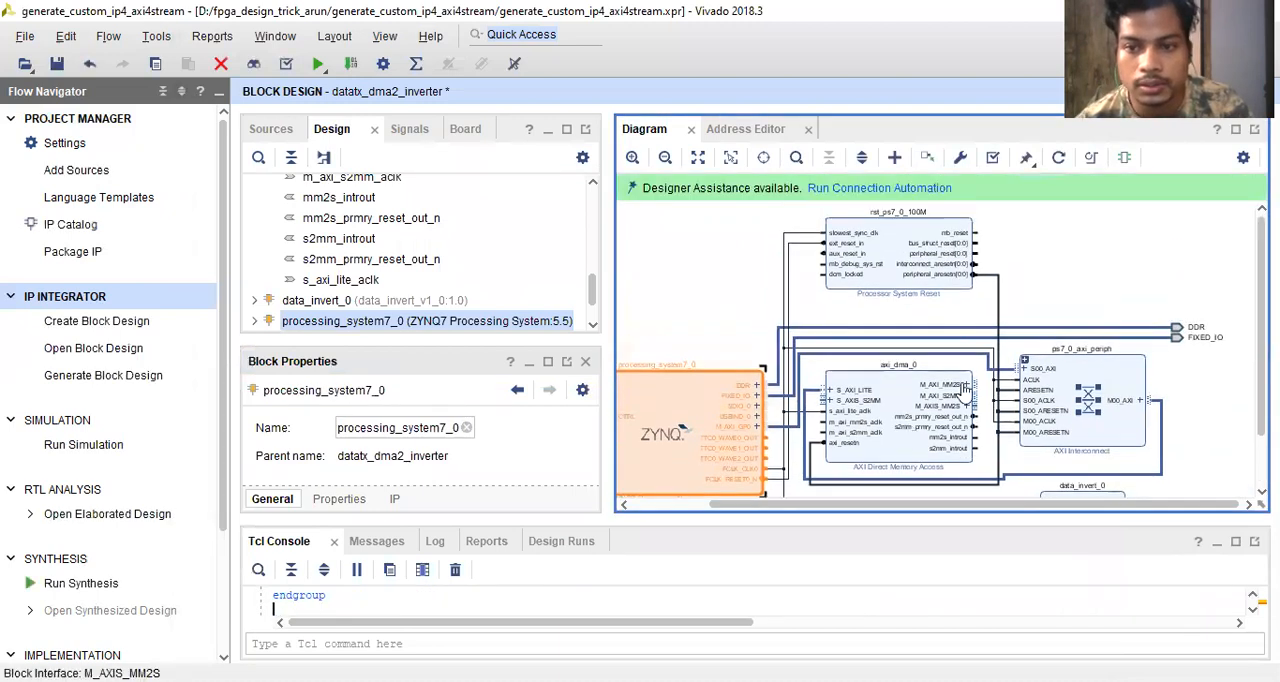
- Run connection automation for S_AXI_HP0 with /axi_dma_0/M_AXI_MM2S as master, and highlight the resulting M_AXI_MM2S connection
click(1045, 268)
click(866, 189)
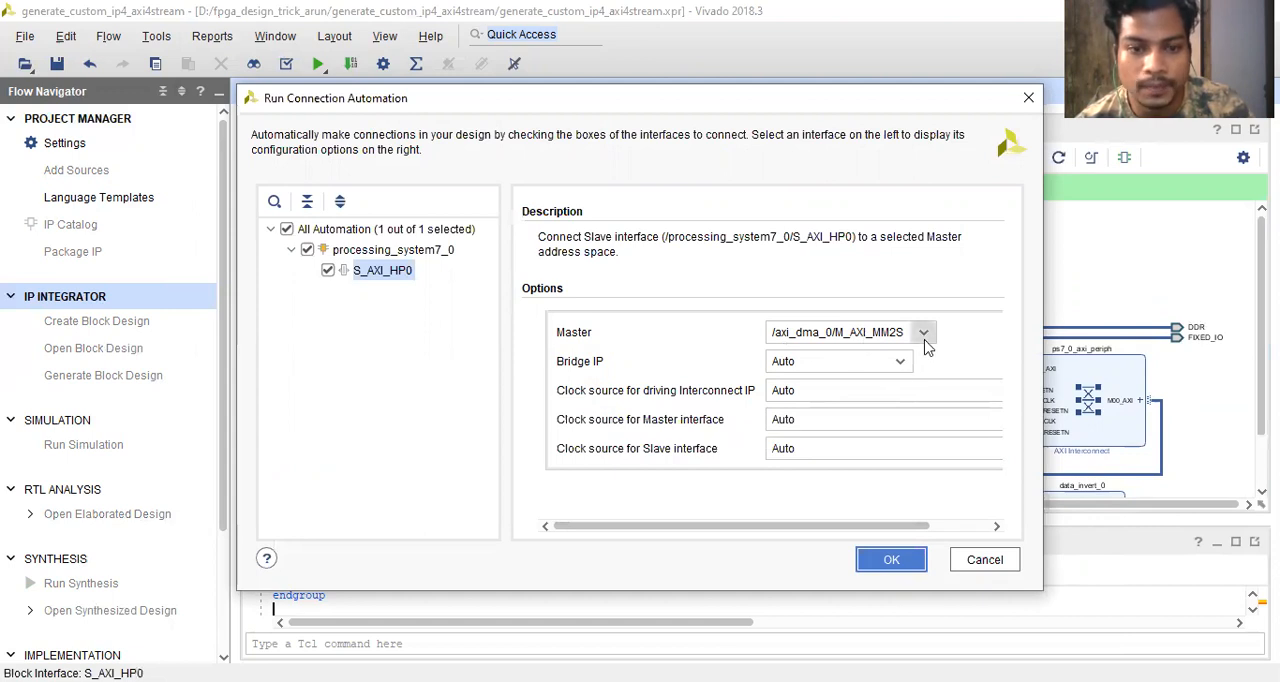
click(910, 564)
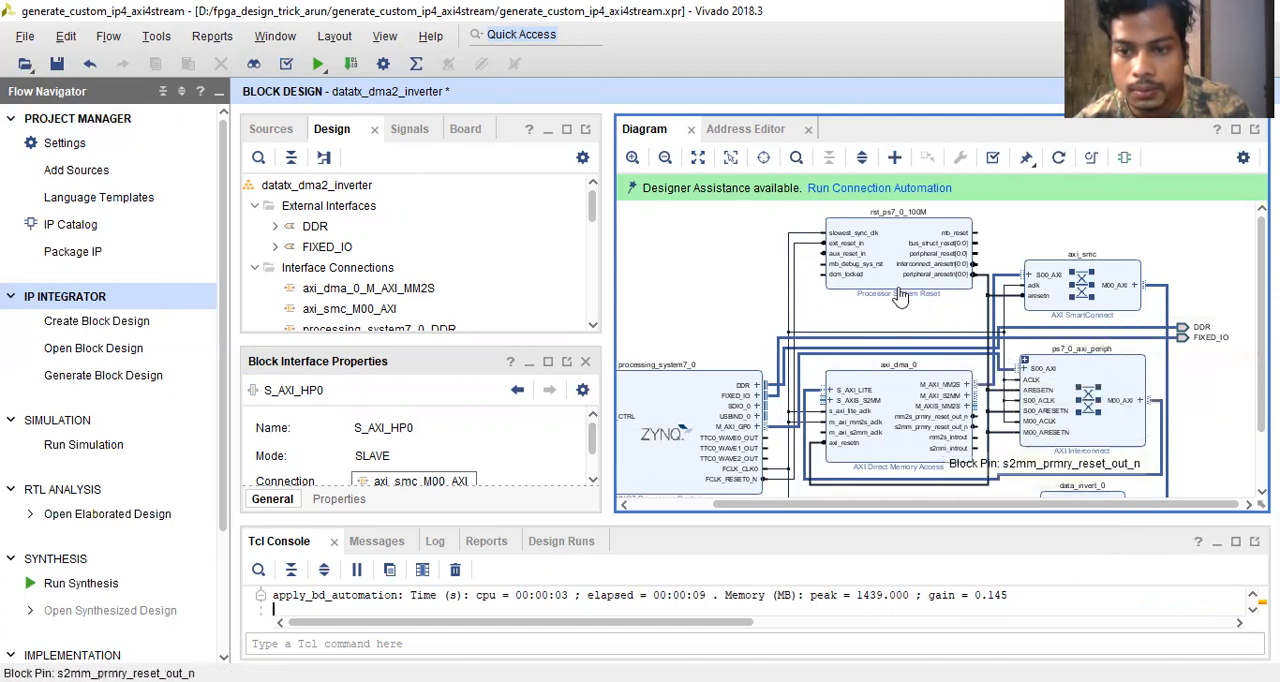
click(996, 388)
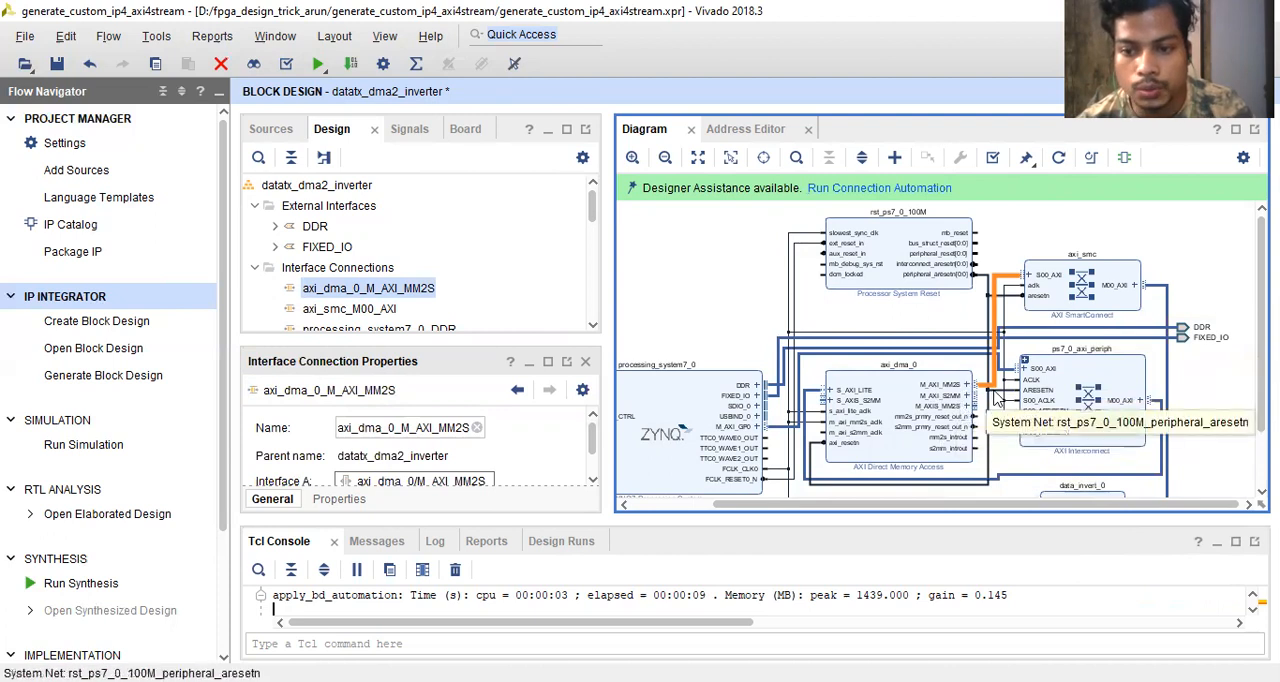
- Run connection automation to connect the DMA's M_AXI_S2MM interface to S_AXI_HP0 through the AXI SmartConnect
click(883, 189)
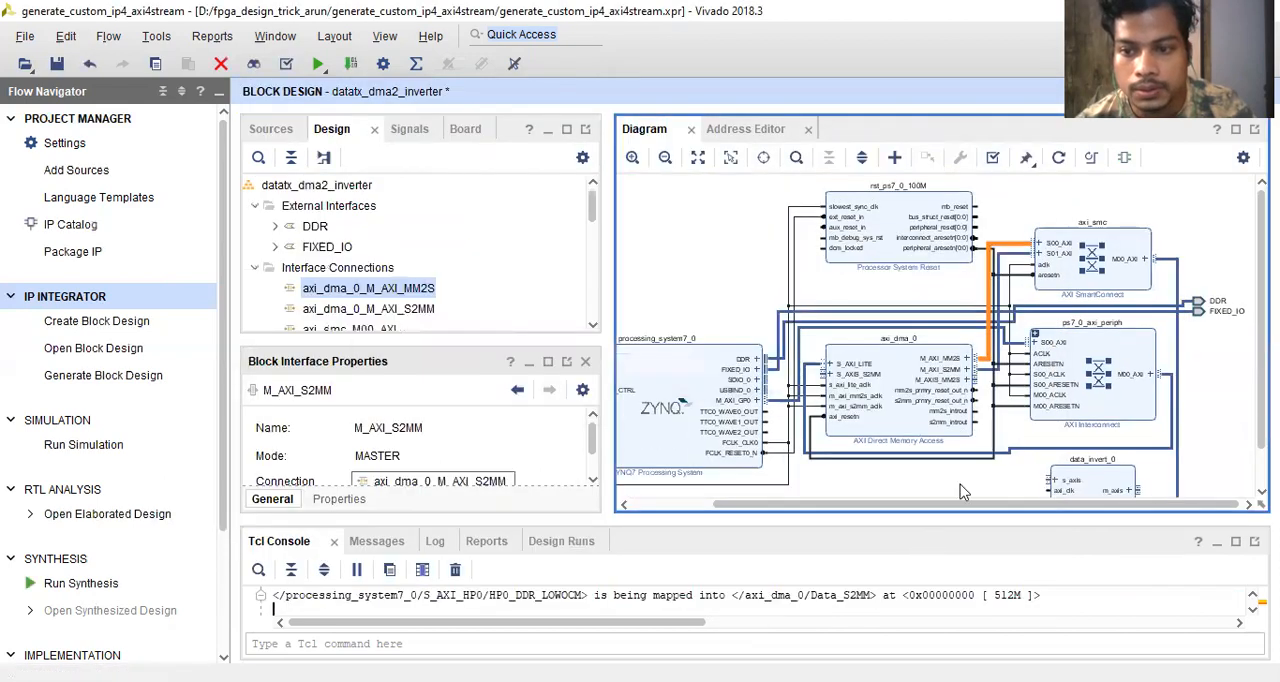
click(1019, 265)
click(1019, 248)
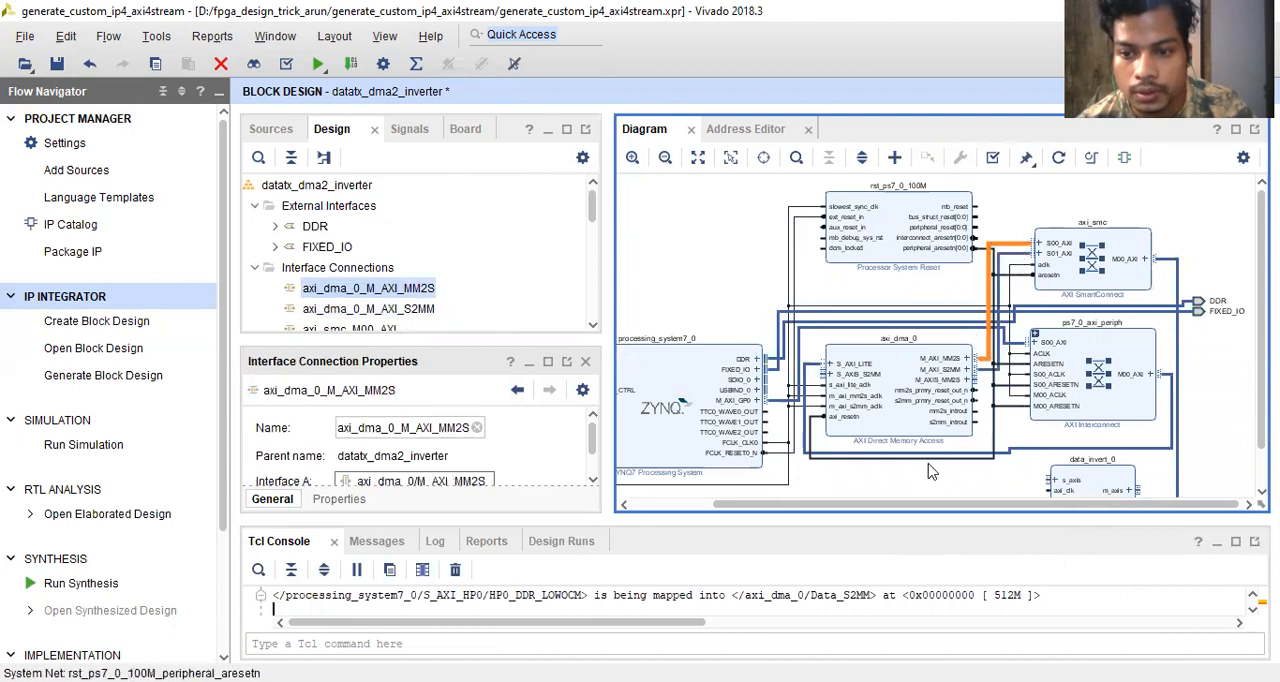
- Regenerate the layout of the block design diagram
scroll(970, 442, down, 1)
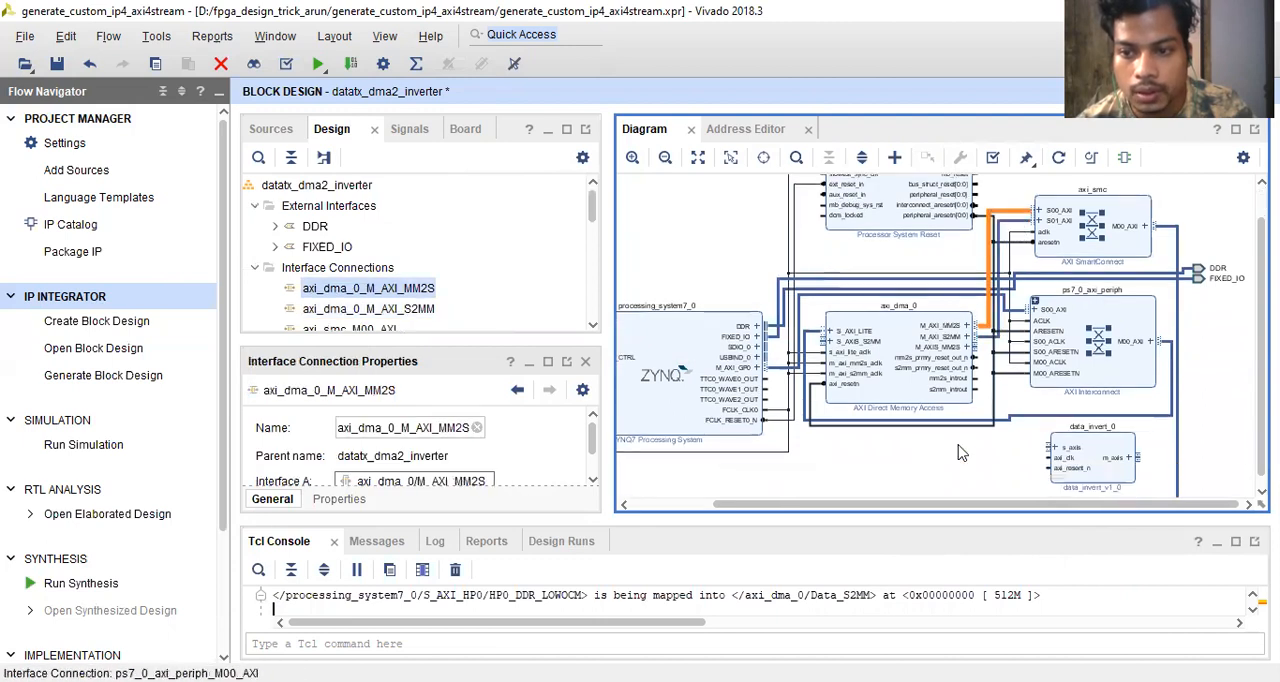
click(1058, 157)
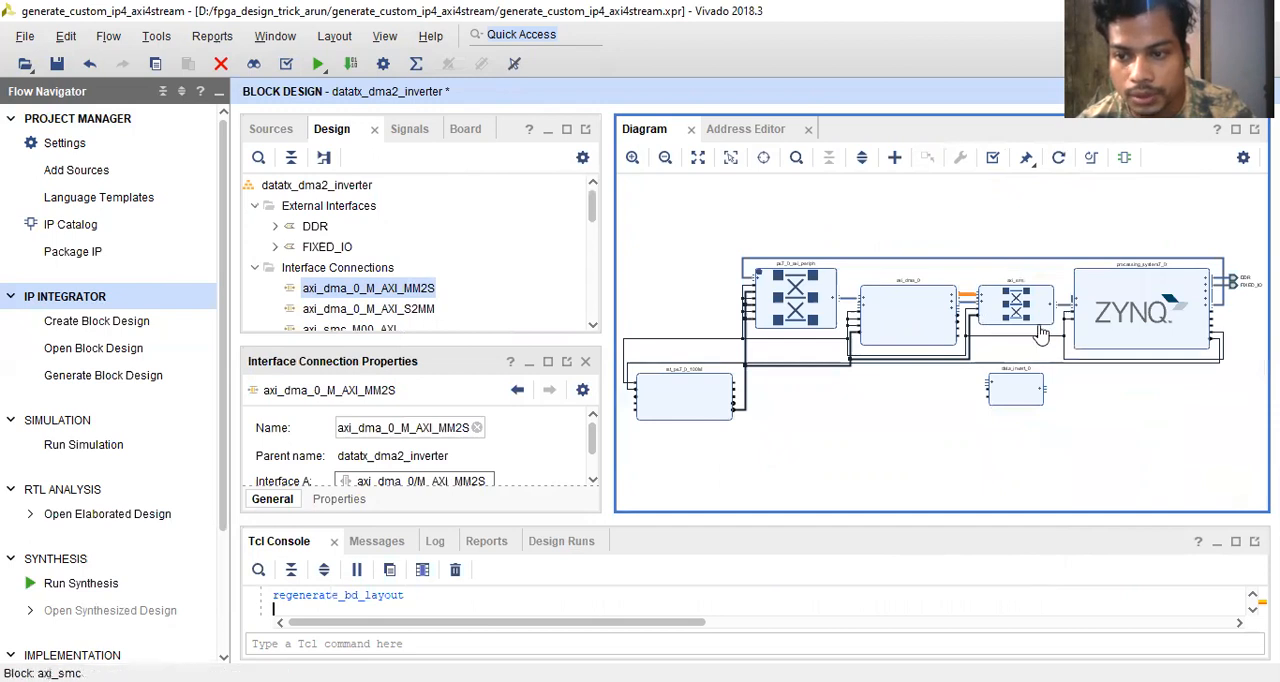
scroll(1018, 308, up, 3)
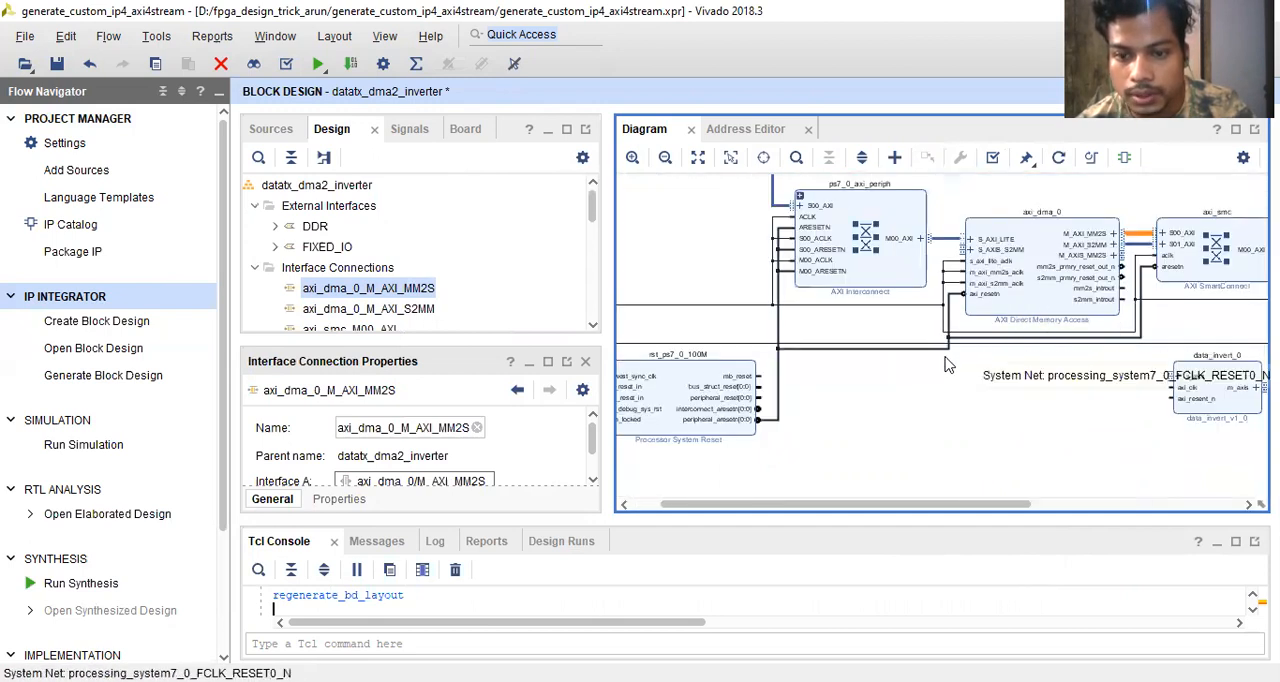
- Connect data_invert_0's axi_clk pin to the FCLK_CLK0 net and its axi_resent_n pin to the peripheral_aresetn net
scroll(1124, 260, down, 3)
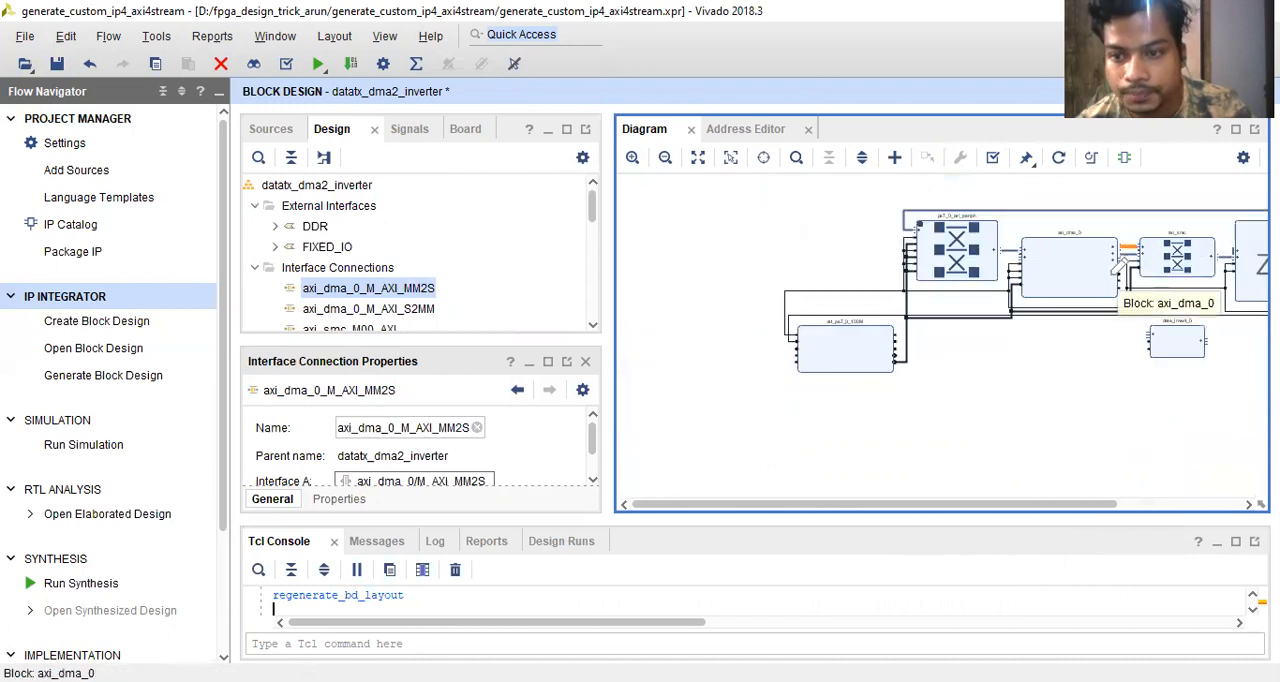
scroll(1120, 265, up, 2)
scroll(1066, 398, right, 3)
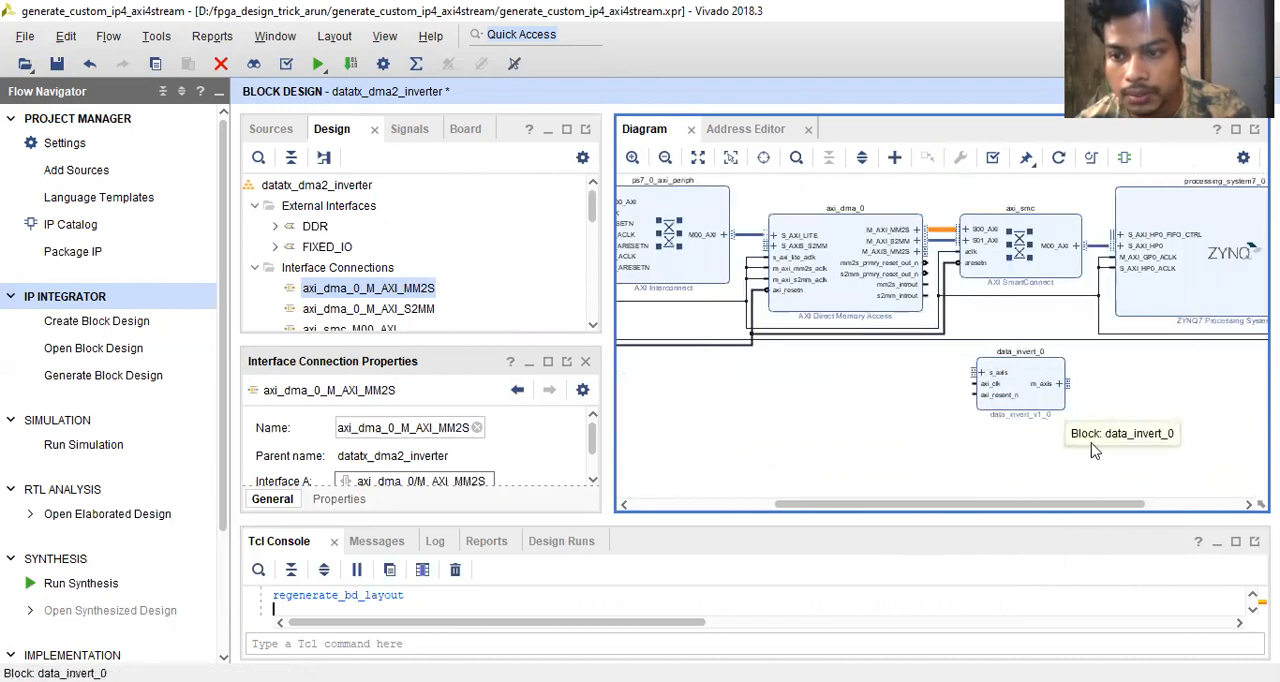
drag(974, 383, 951, 249)
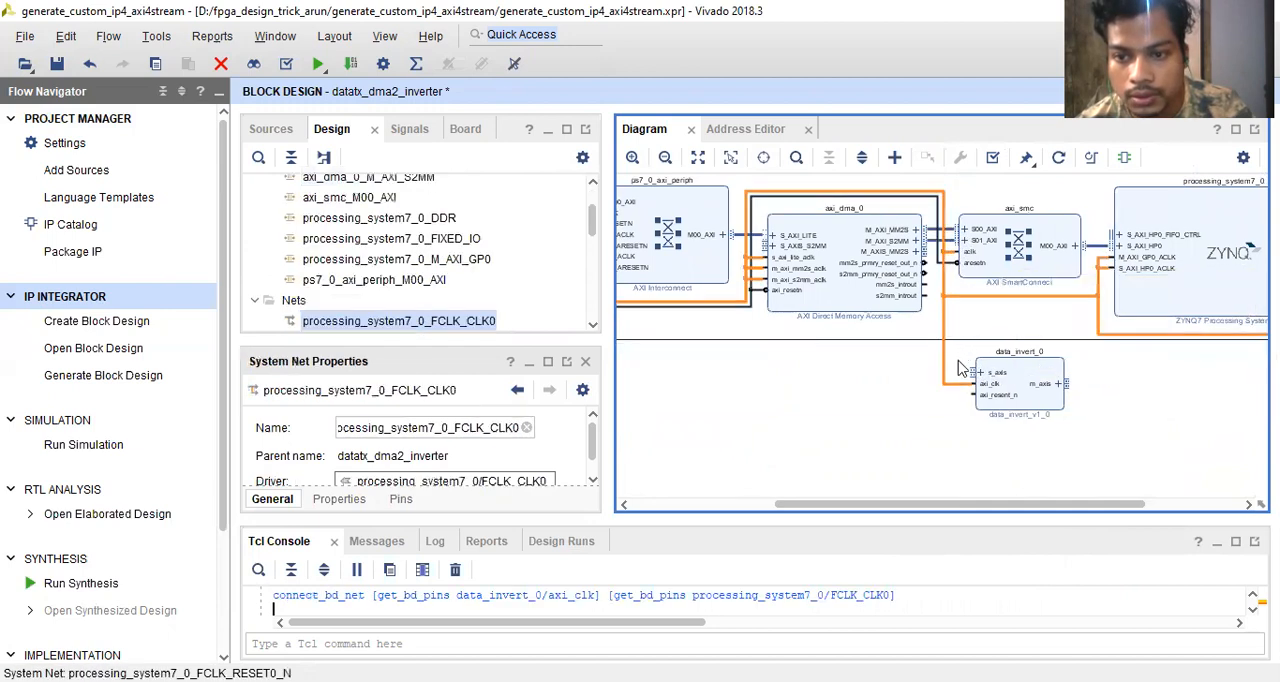
drag(982, 387, 936, 307)
click(913, 398)
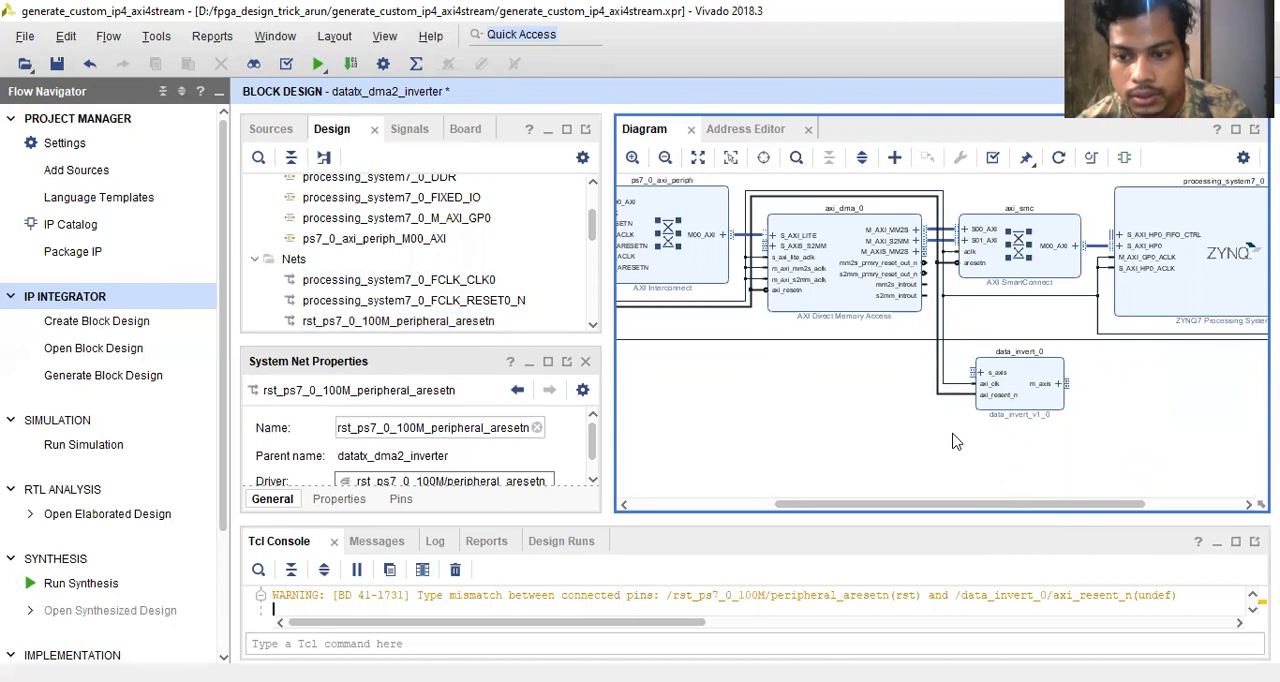
- Try to connect the DMA's mm2s_prmry_reset_out_n pin to data_invert_0's m_axis interface
scroll(1071, 458, down, 2)
scroll(1071, 458, up, 1)
scroll(886, 343, up, 2)
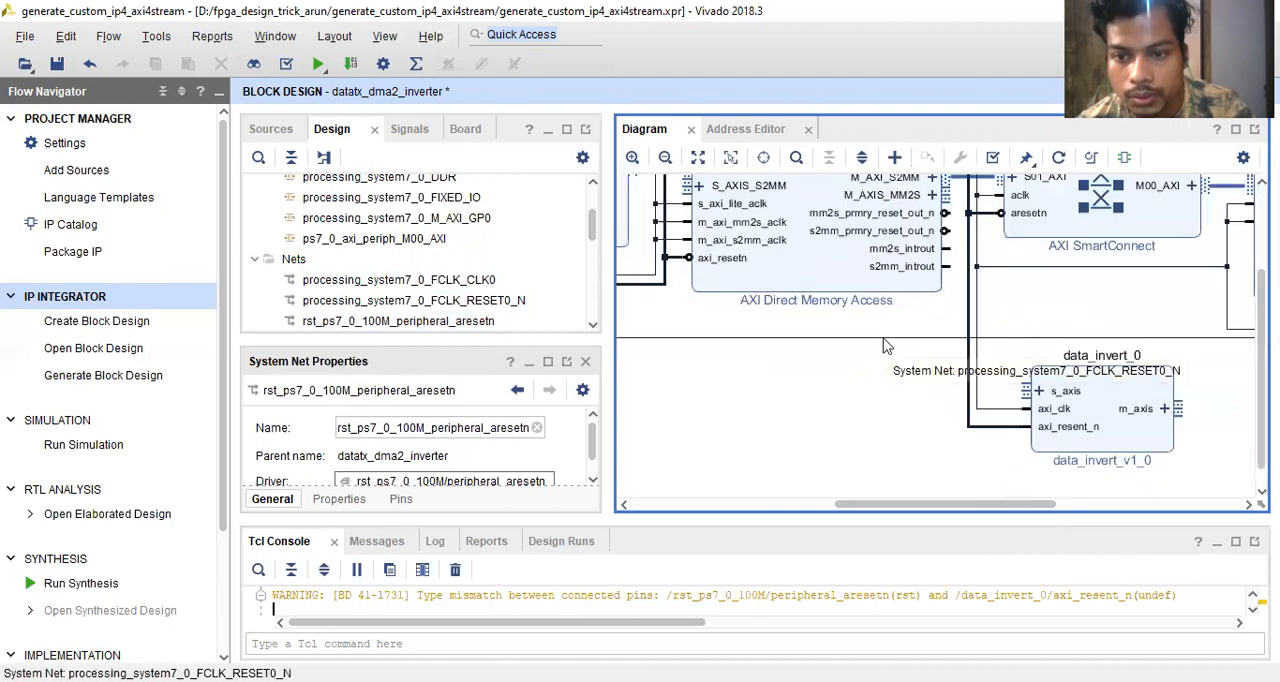
scroll(886, 343, down, 2)
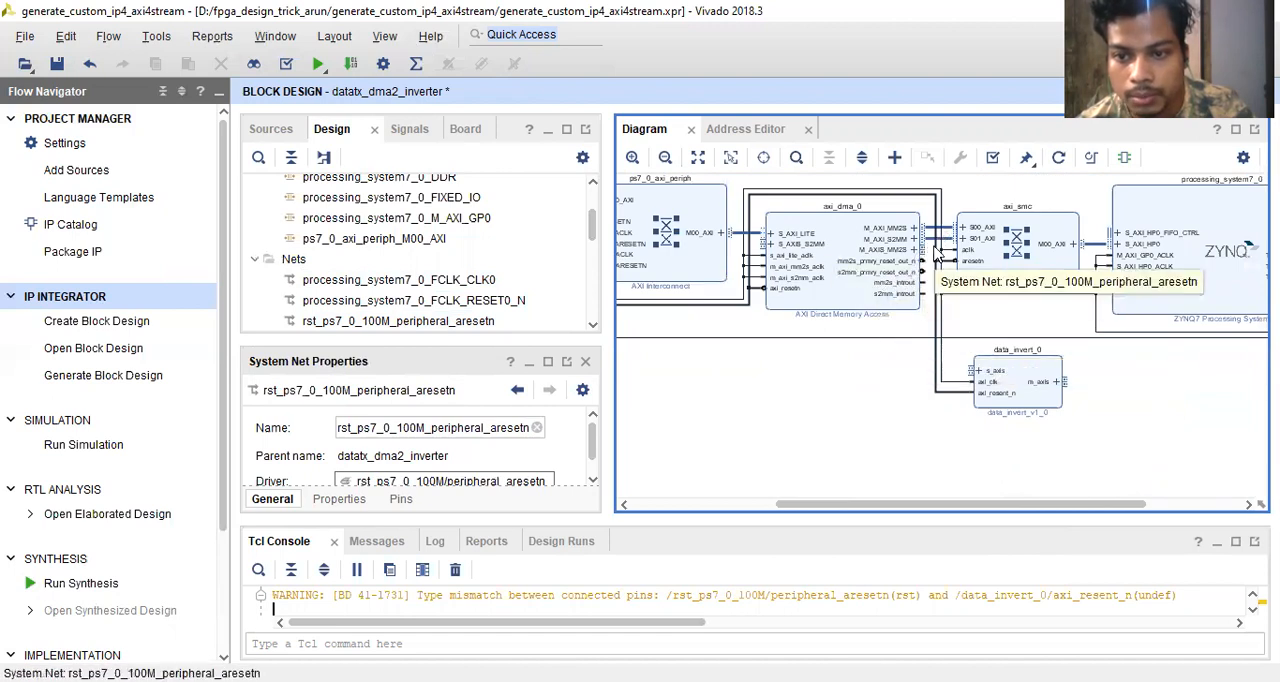
mouse_move(924, 262)
mouse_down()
mouse_move(955, 302)
mouse_move(968, 360)
mouse_move(1072, 376)
mouse_up()
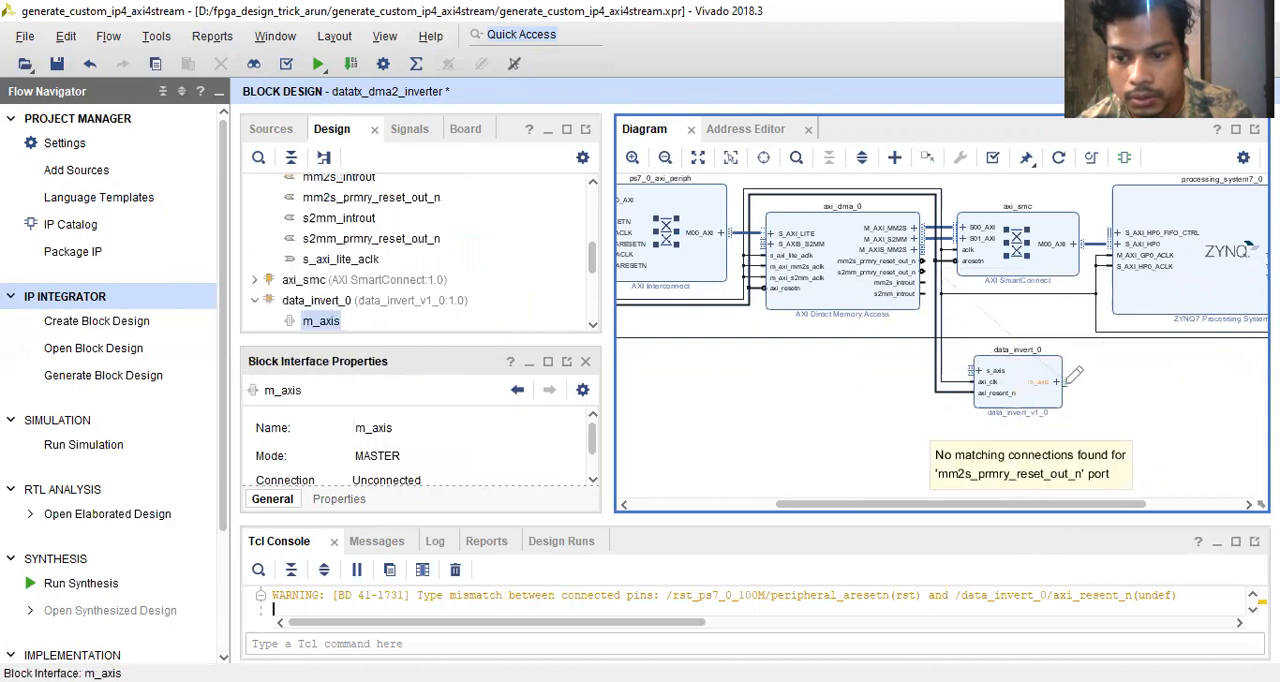
drag(957, 254, 948, 277)
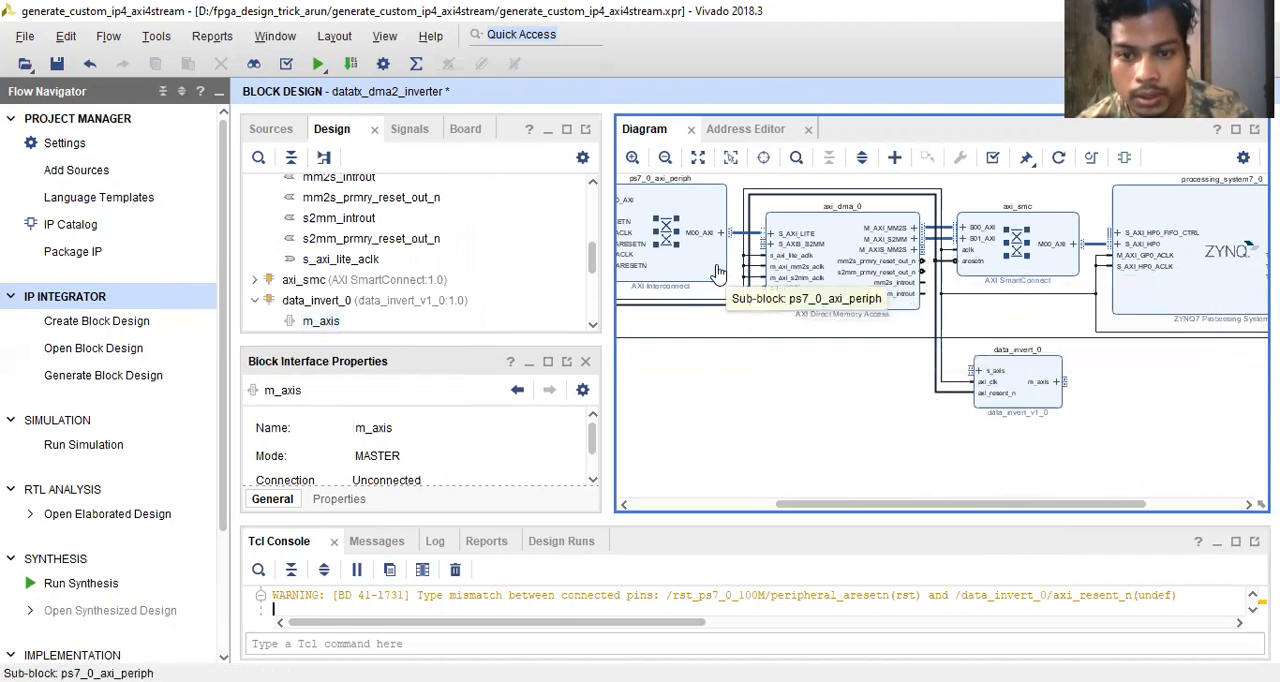
- Connect the DMA's S_AXIS_S2MM interface to the m_axis interface of data_invert_0
scroll(717, 272, up, 2)
scroll(800, 287, down, 2)
scroll(800, 287, up, 2)
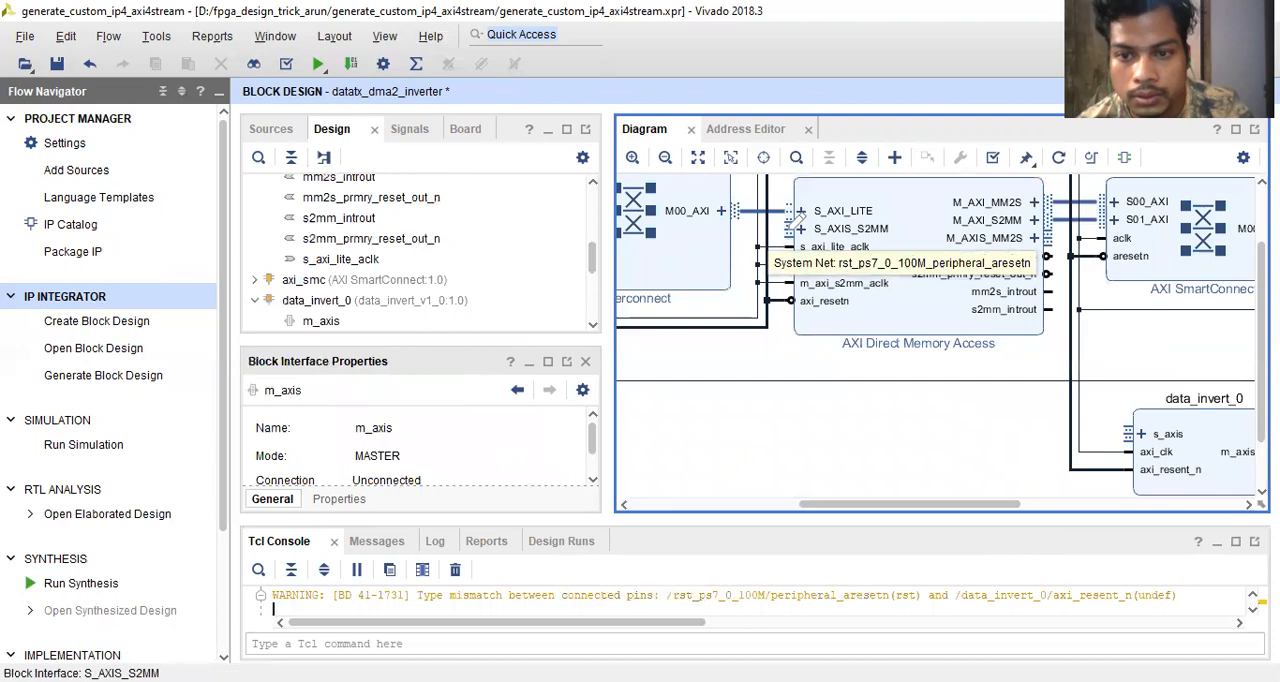
drag(792, 220, 1113, 410)
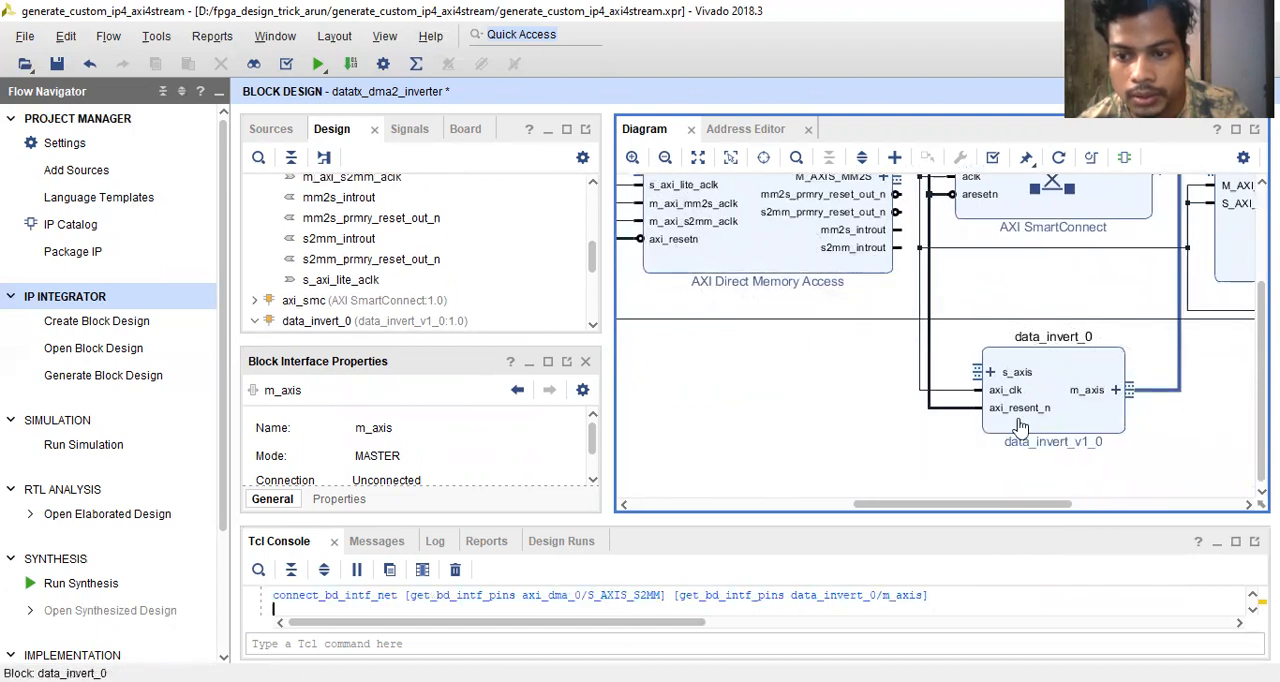
- Connect the DMA's M_AXIS_MM2S interface to data_invert_0's s_axis interface and regenerate the diagram layout
scroll(1020, 425, down, 2)
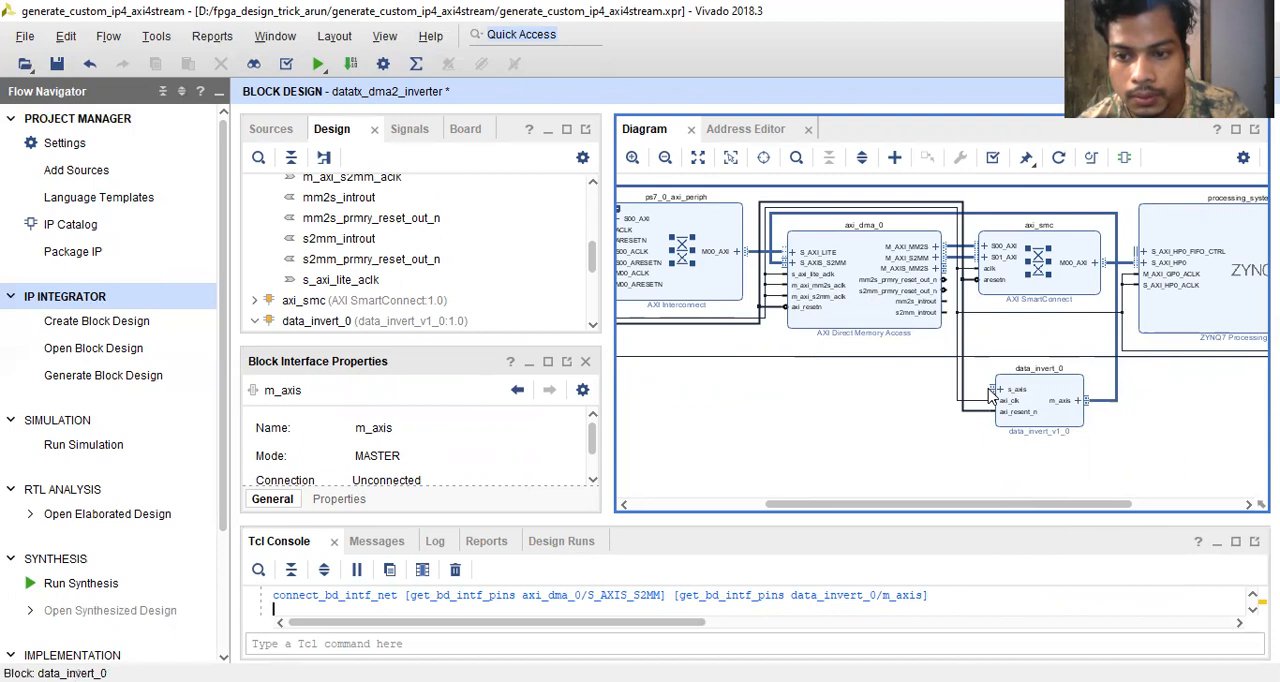
drag(966, 375, 948, 418)
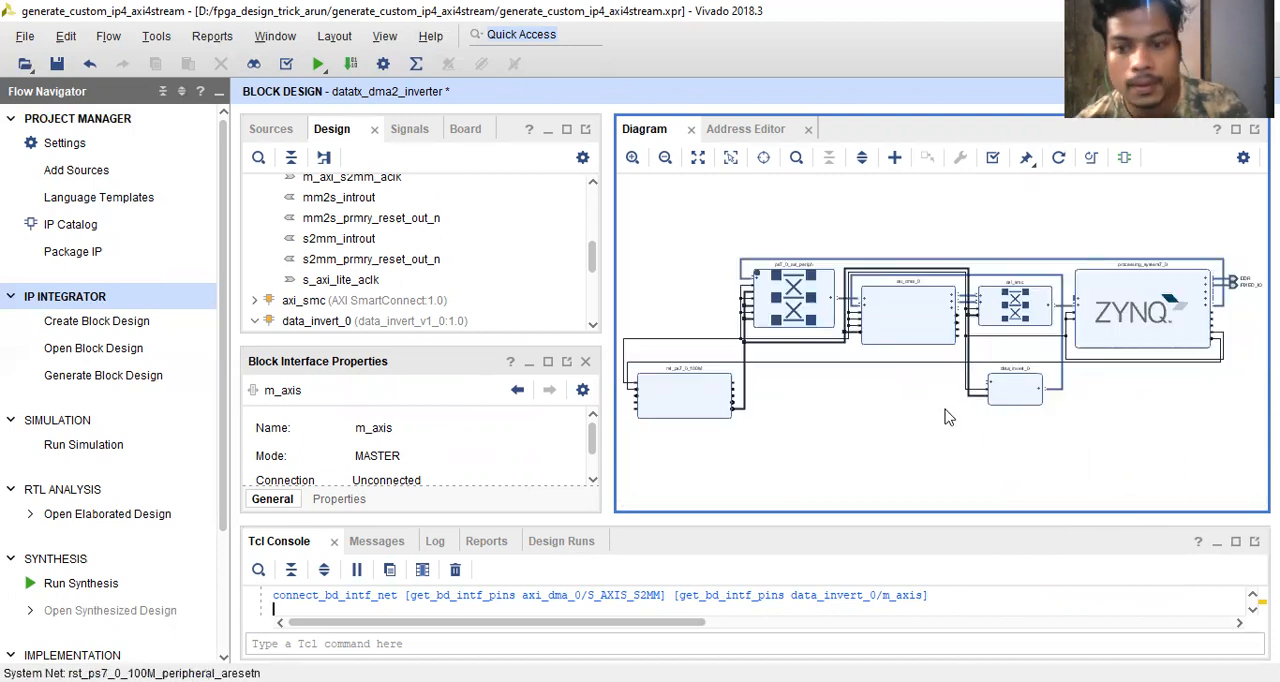
scroll(1185, 335, up, 5)
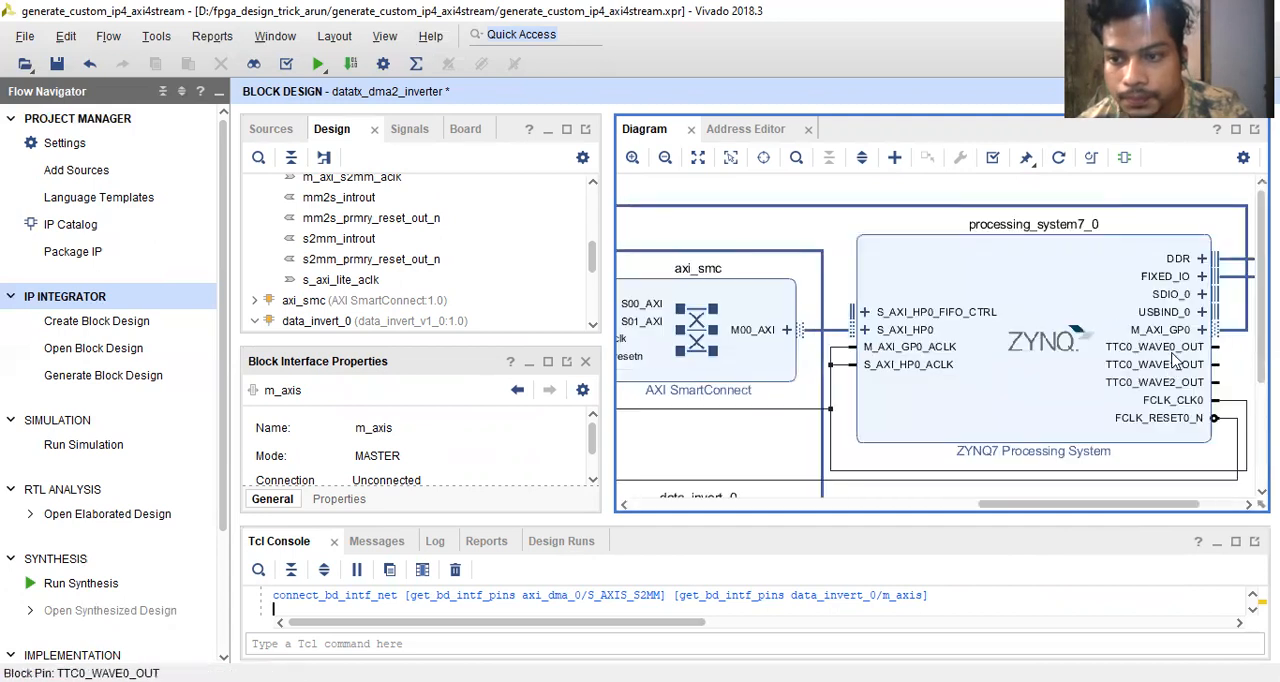
scroll(1150, 430, down, 5)
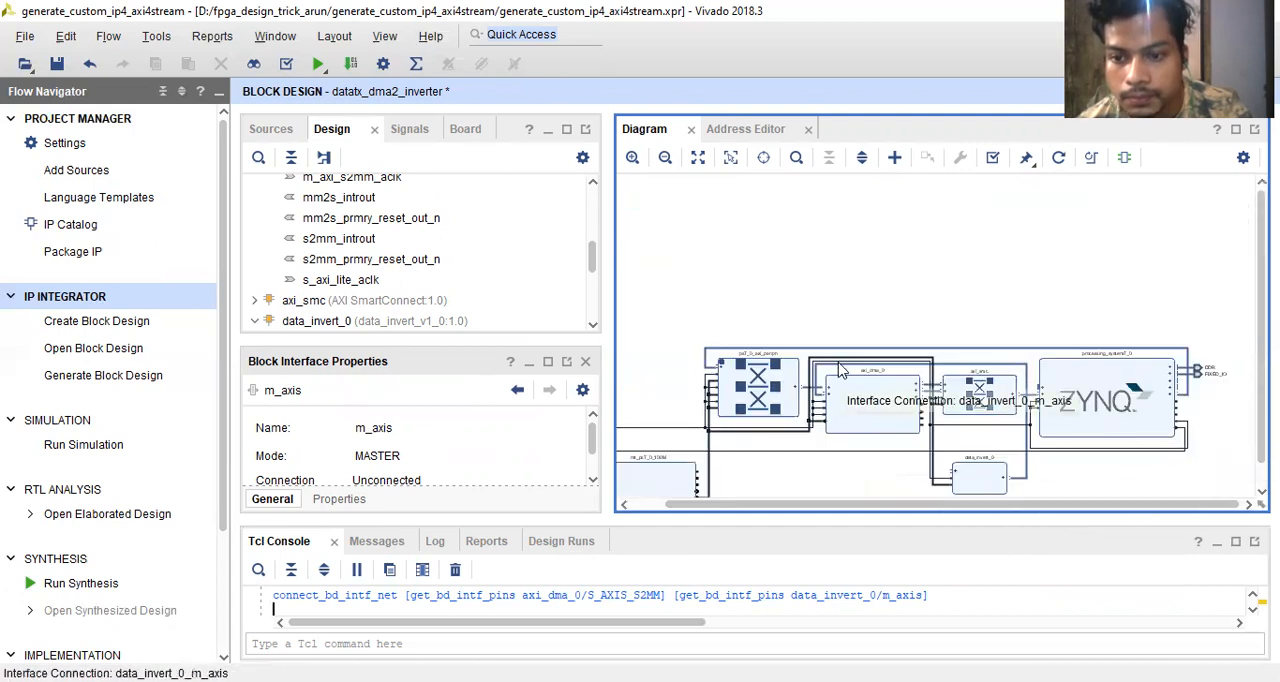
scroll(840, 370, down, 1)
scroll(820, 449, down, 2)
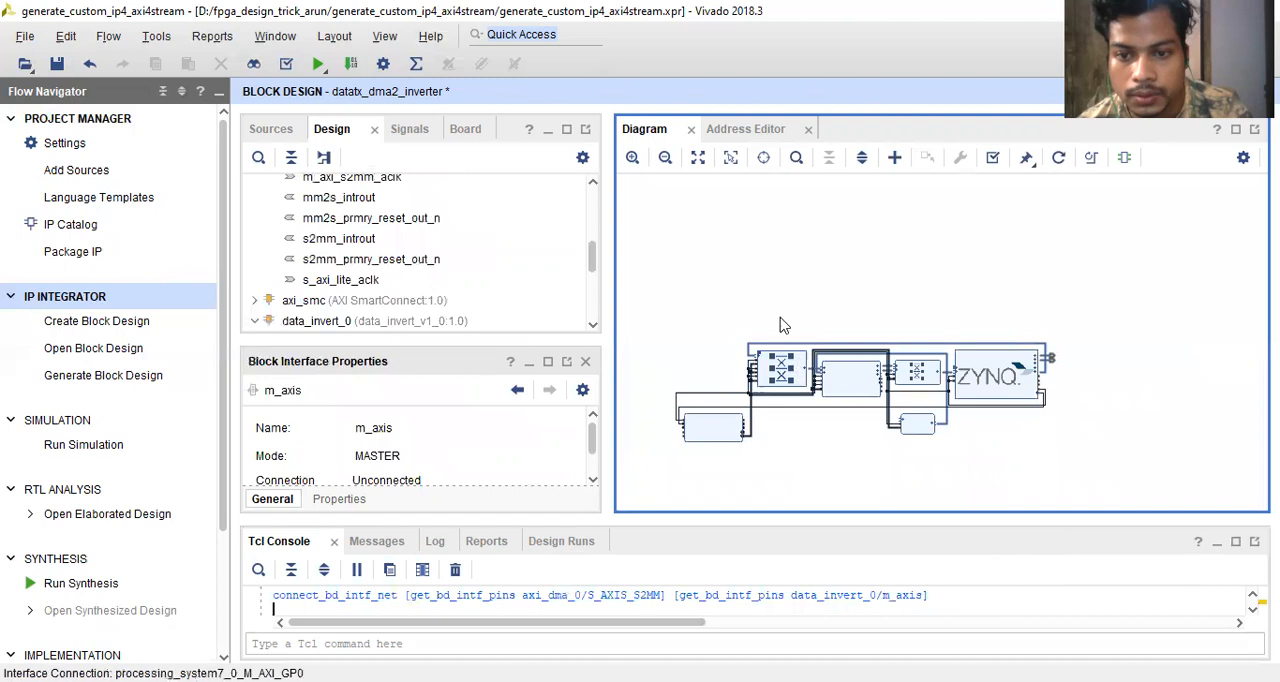
click(1059, 157)
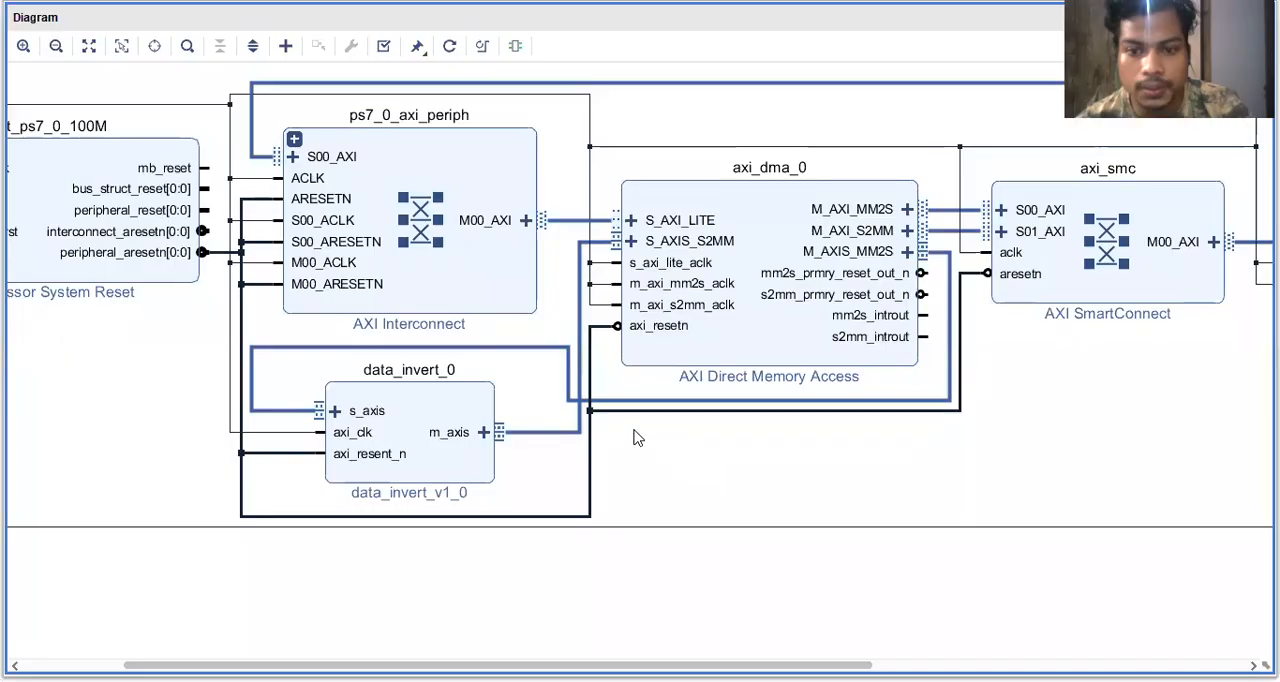
- Examine the regenerated diagram and highlight the DMA's M_AXI_MM2S and M_AXI_S2MM connections to the AXI SmartConnect
scroll(732, 490, down, 2)
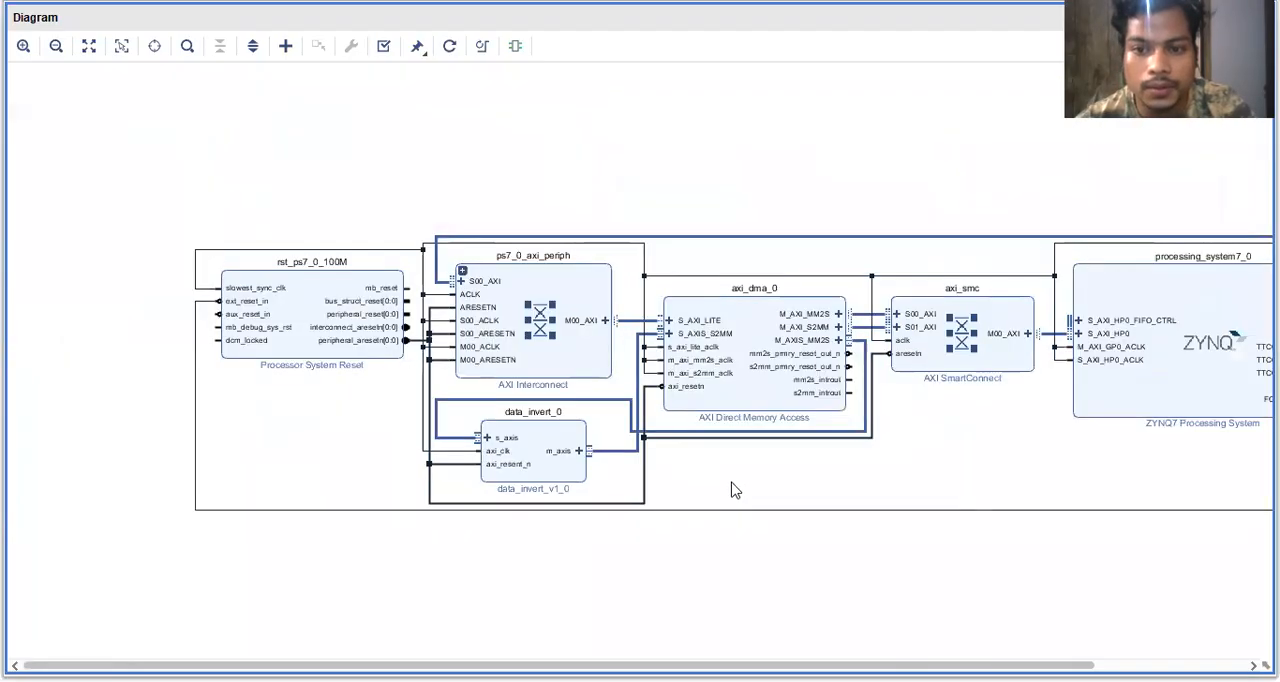
scroll(732, 490, up, 2)
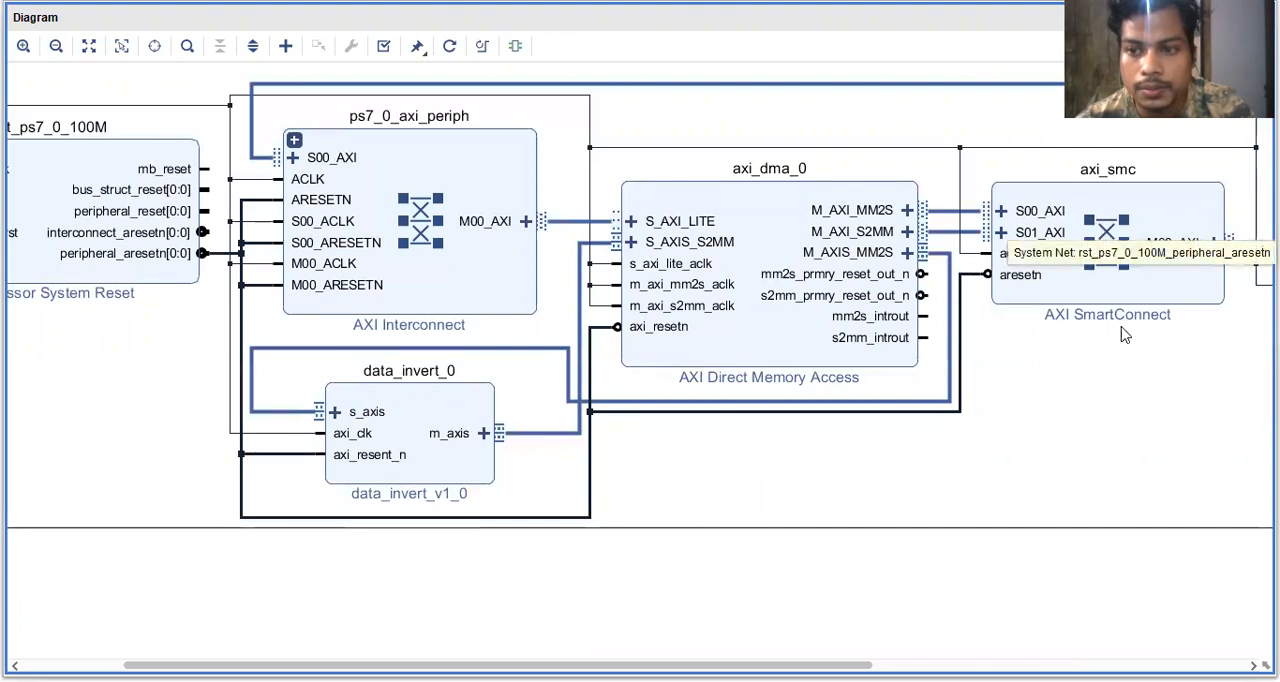
scroll(1068, 393, down, 2)
scroll(1068, 393, up, 2)
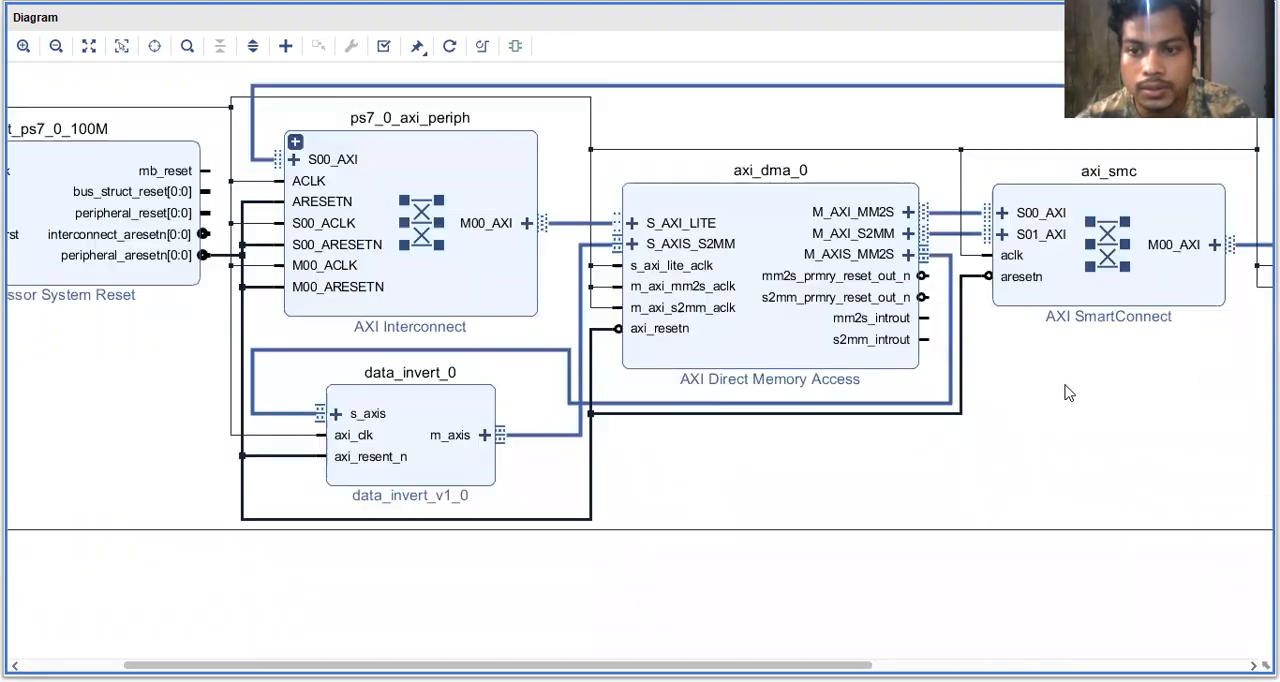
click(949, 214)
click(945, 236)
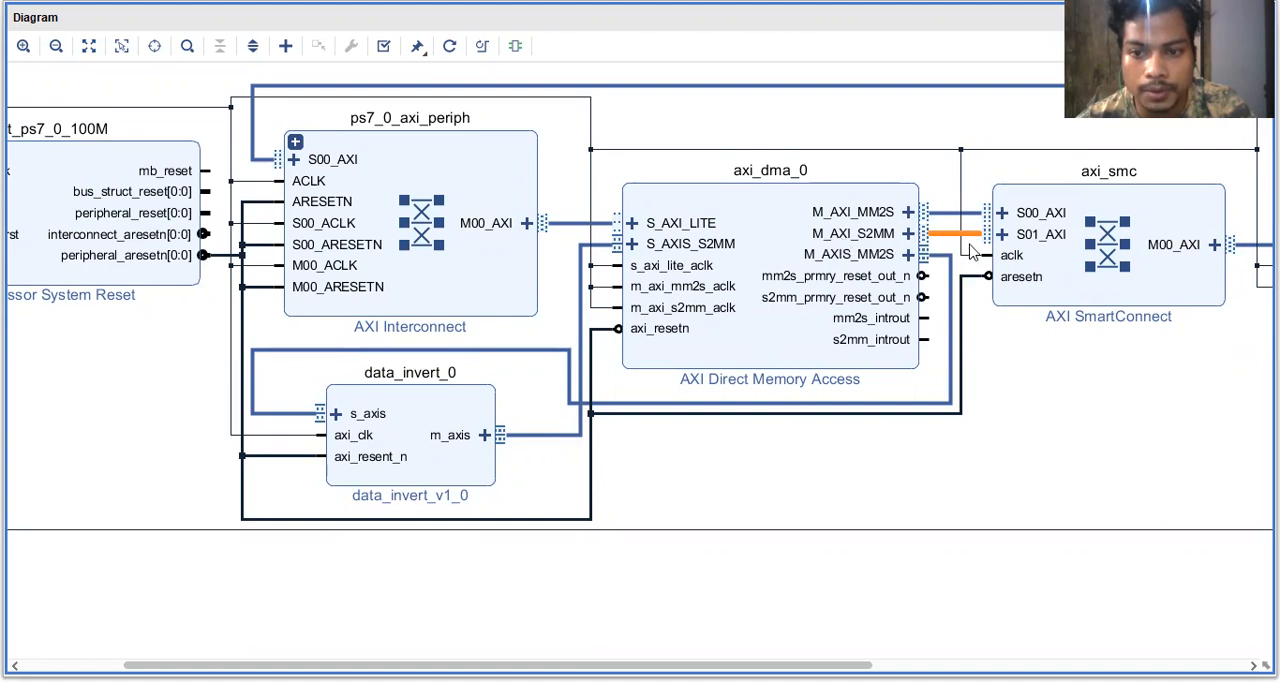
scroll(1015, 353, down, 1)
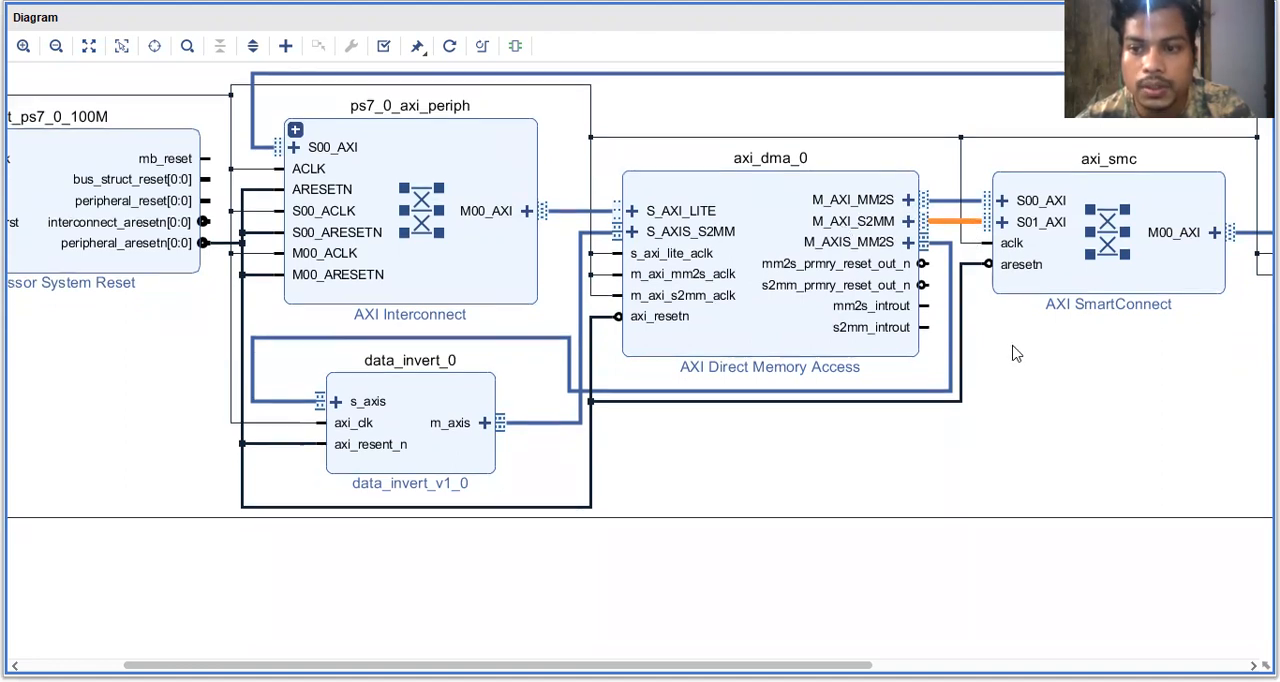
scroll(1015, 353, down, 2)
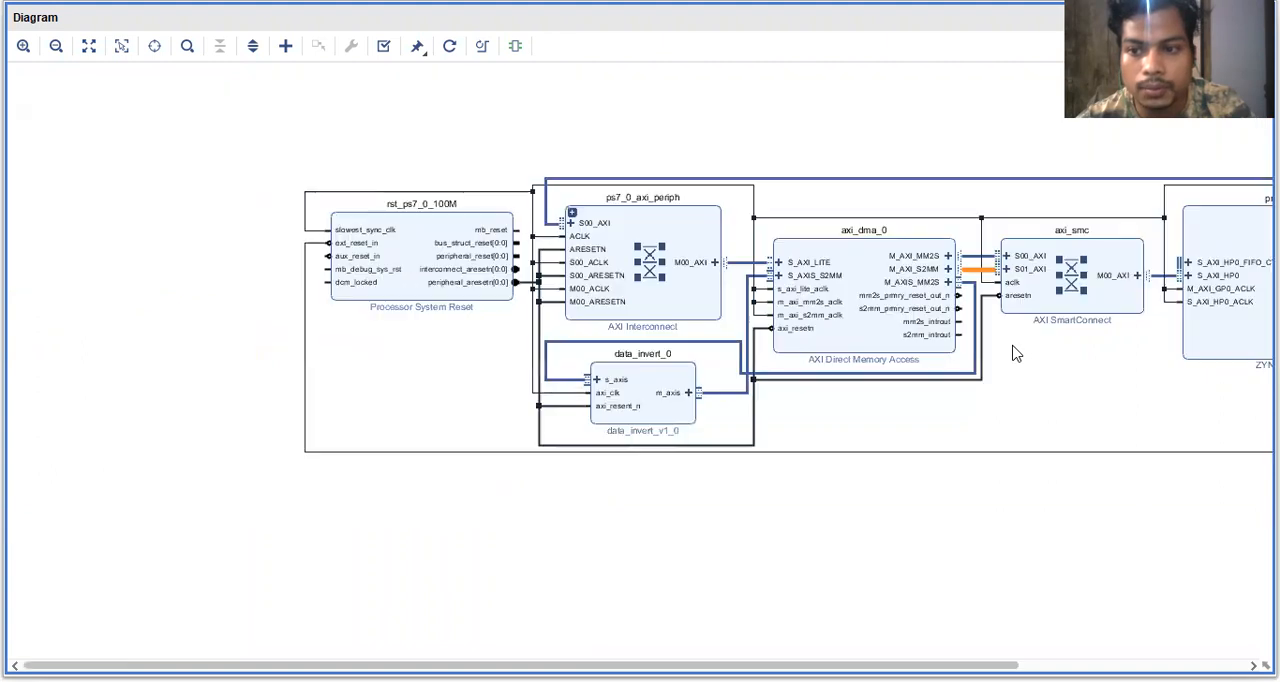
- Highlight the stream connections between data_invert_0 and the DMA, first on m_axis and finally on s_axis
scroll(1177, 333, right, 3)
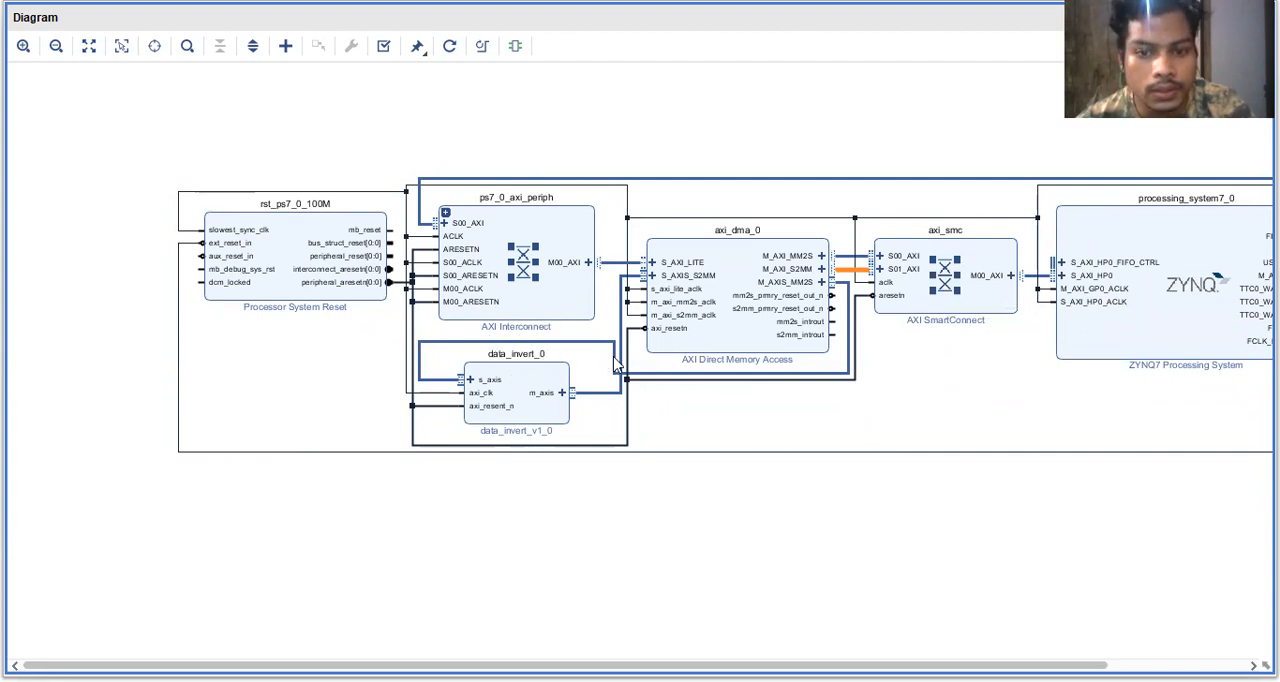
click(455, 394)
click(450, 405)
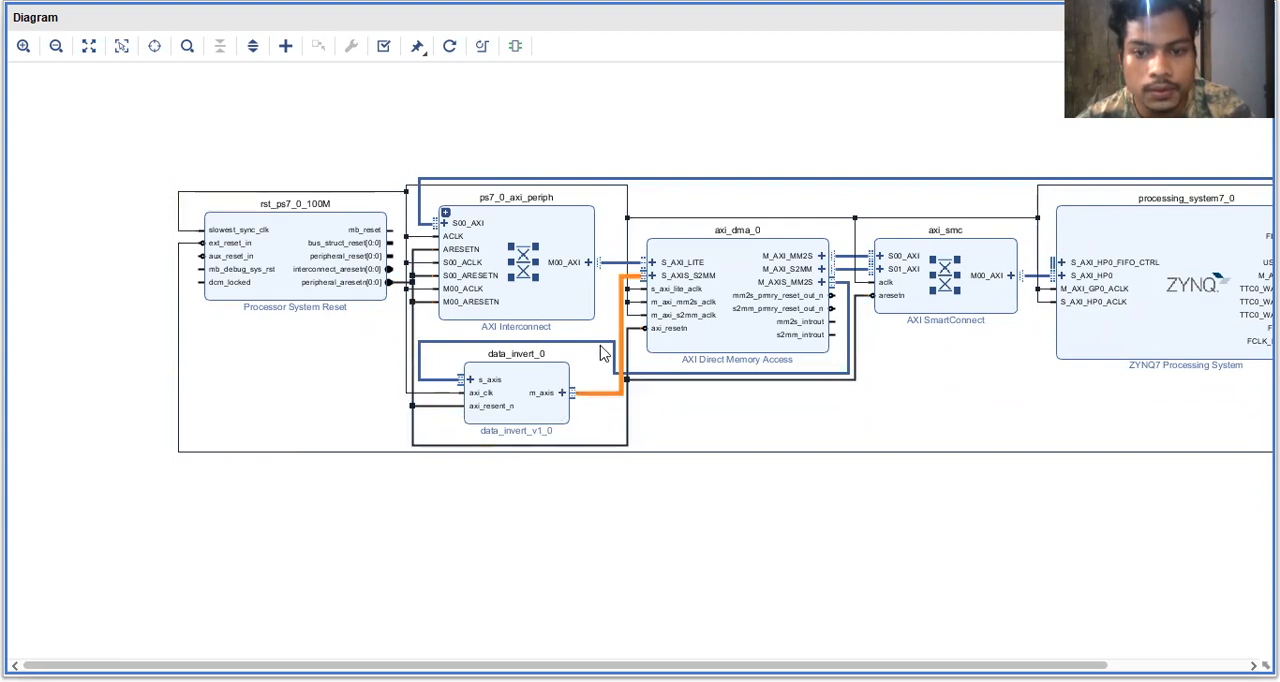
click(605, 347)
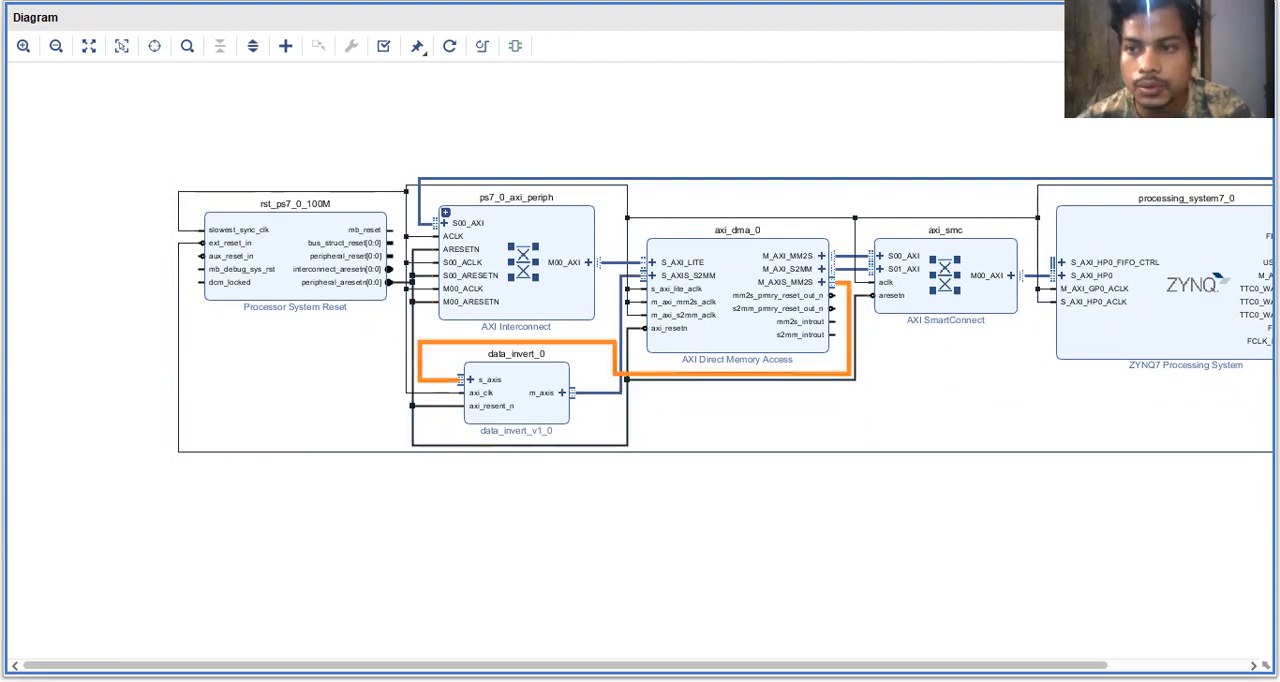
- Trace the data path by highlighting the DDR port, the SmartConnect link to S_AXI_HP0, and the stream feeding data_invert_0
scroll(982, 275, right, 3)
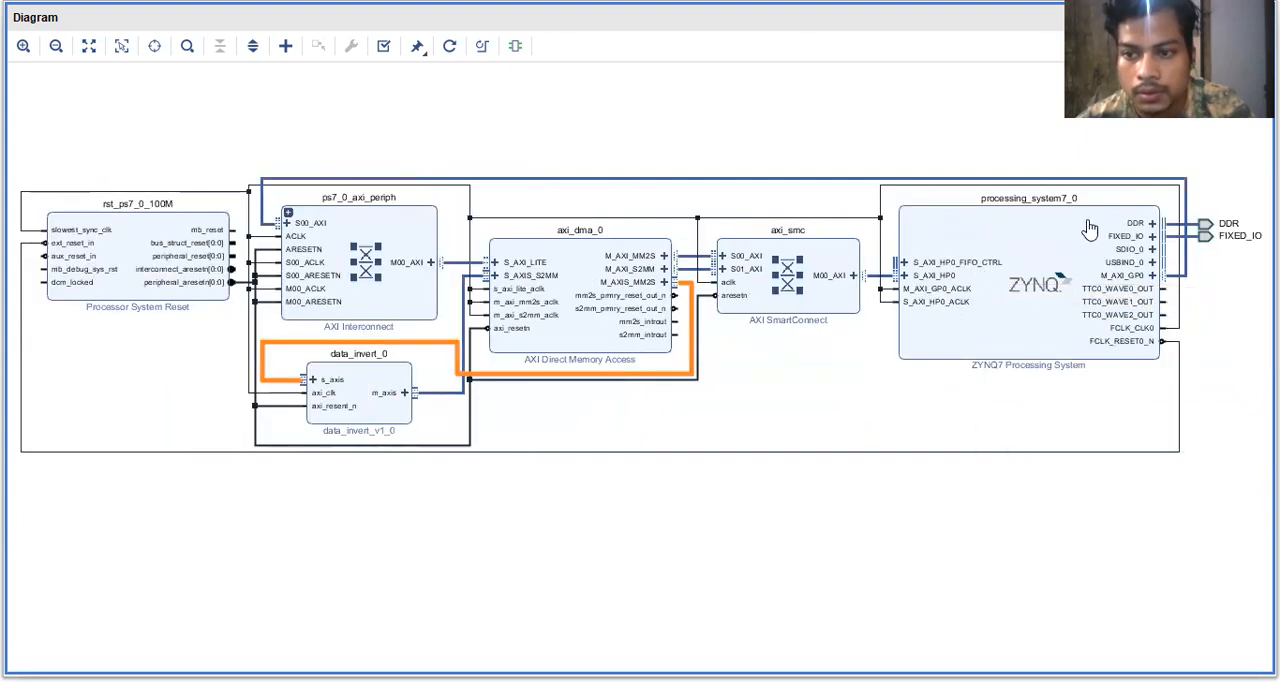
click(1222, 228)
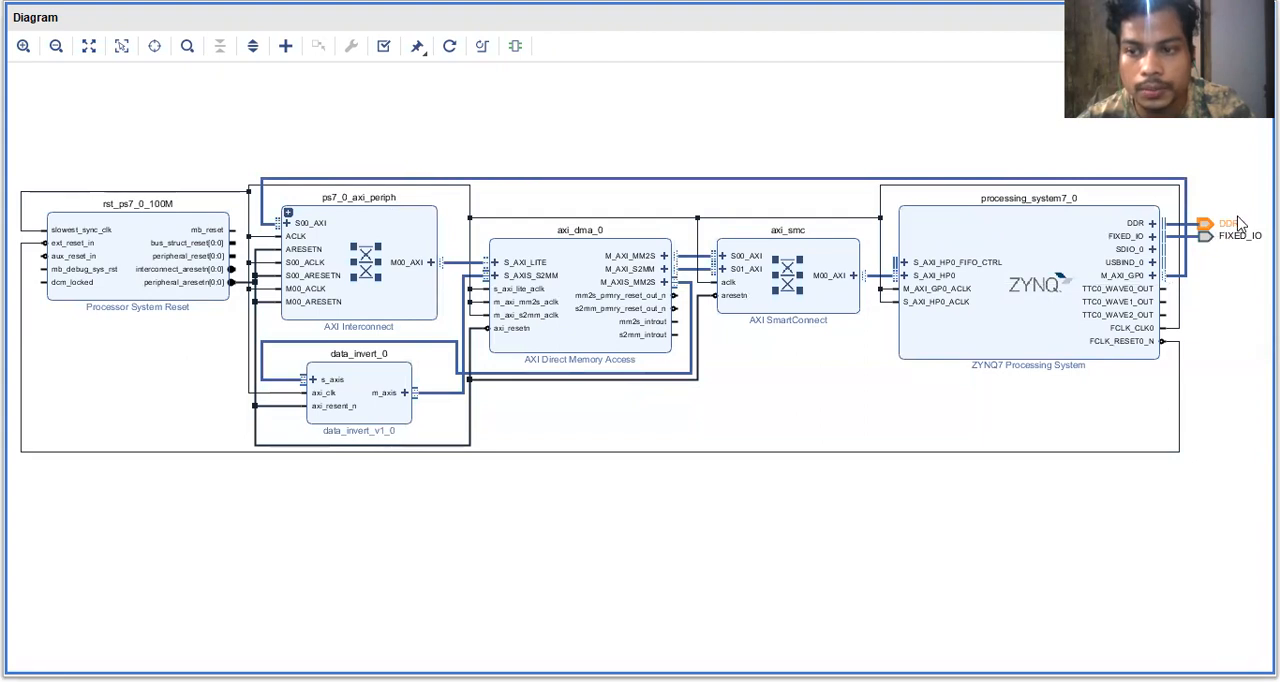
click(928, 277)
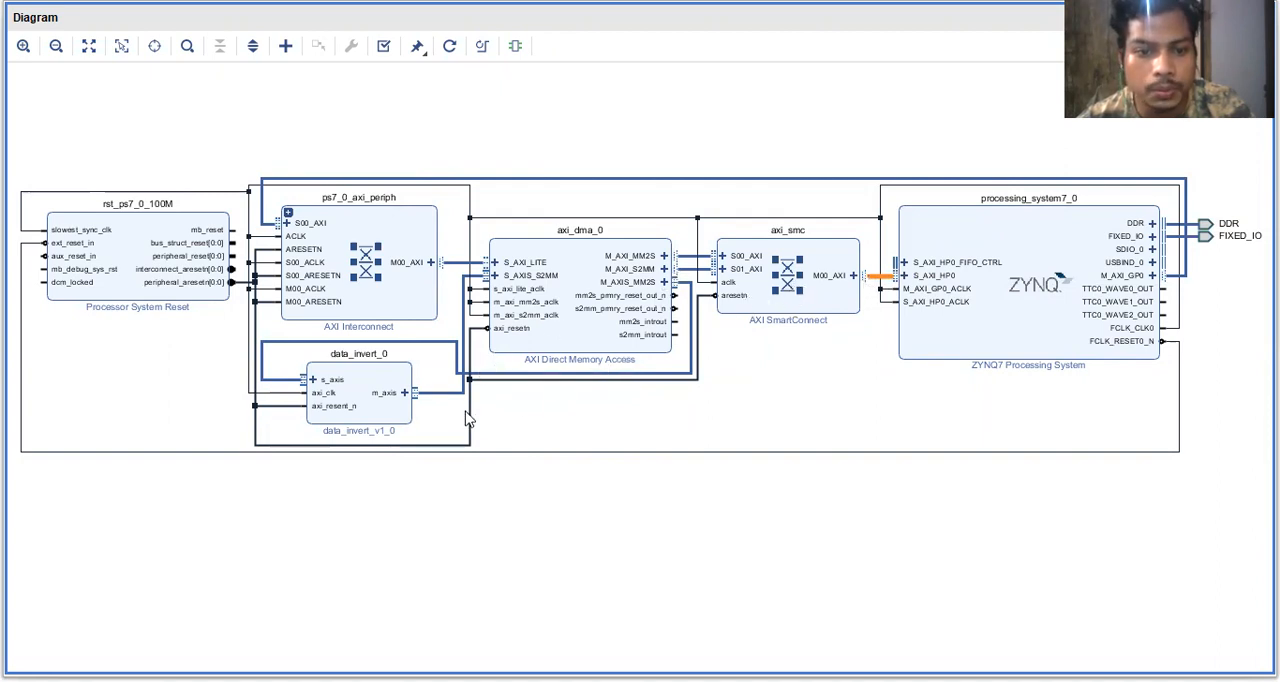
click(366, 384)
click(405, 343)
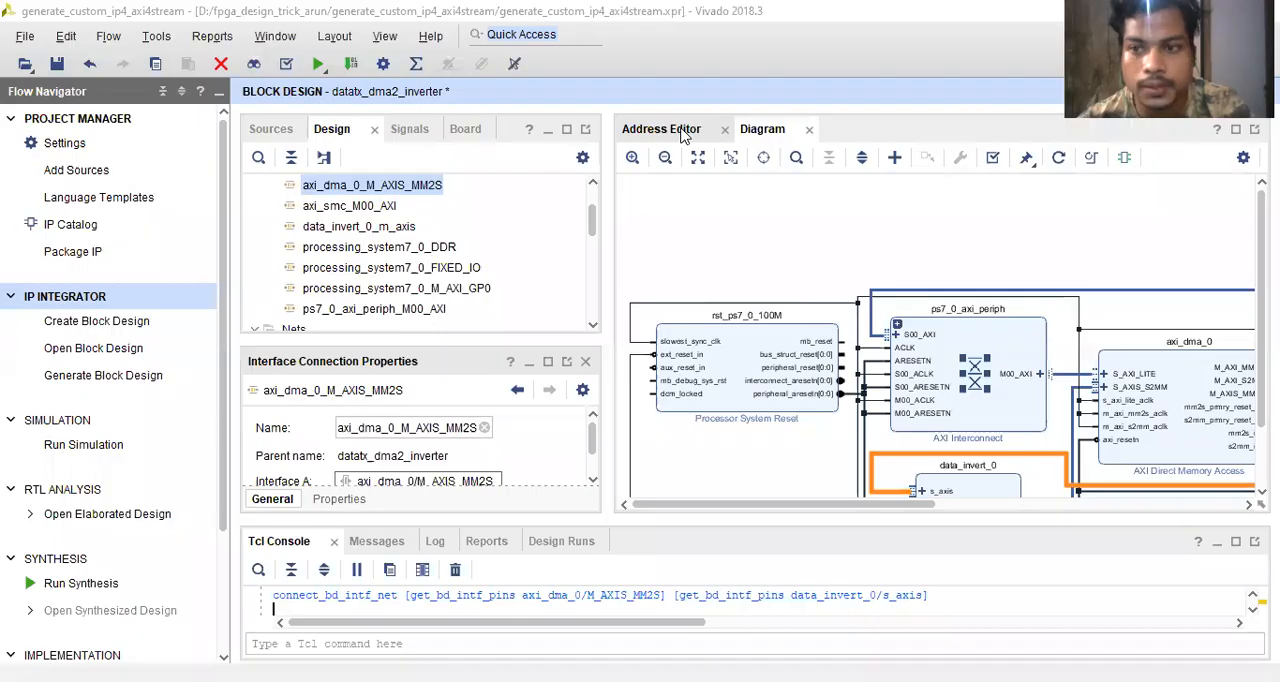
- In the Address Editor, inspect the axi_dma_0 mapping under processing_system7_0 and the Data_MM2S mapping, widening the Cell column to show full names
click(680, 130)
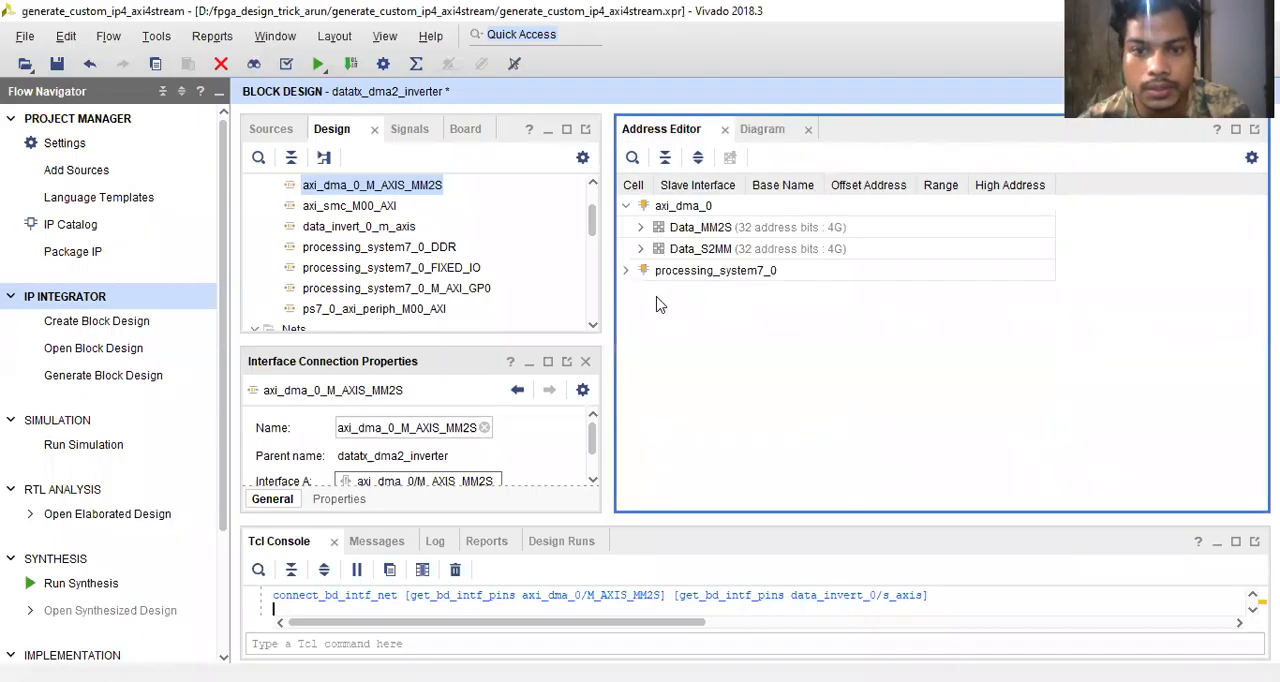
click(626, 271)
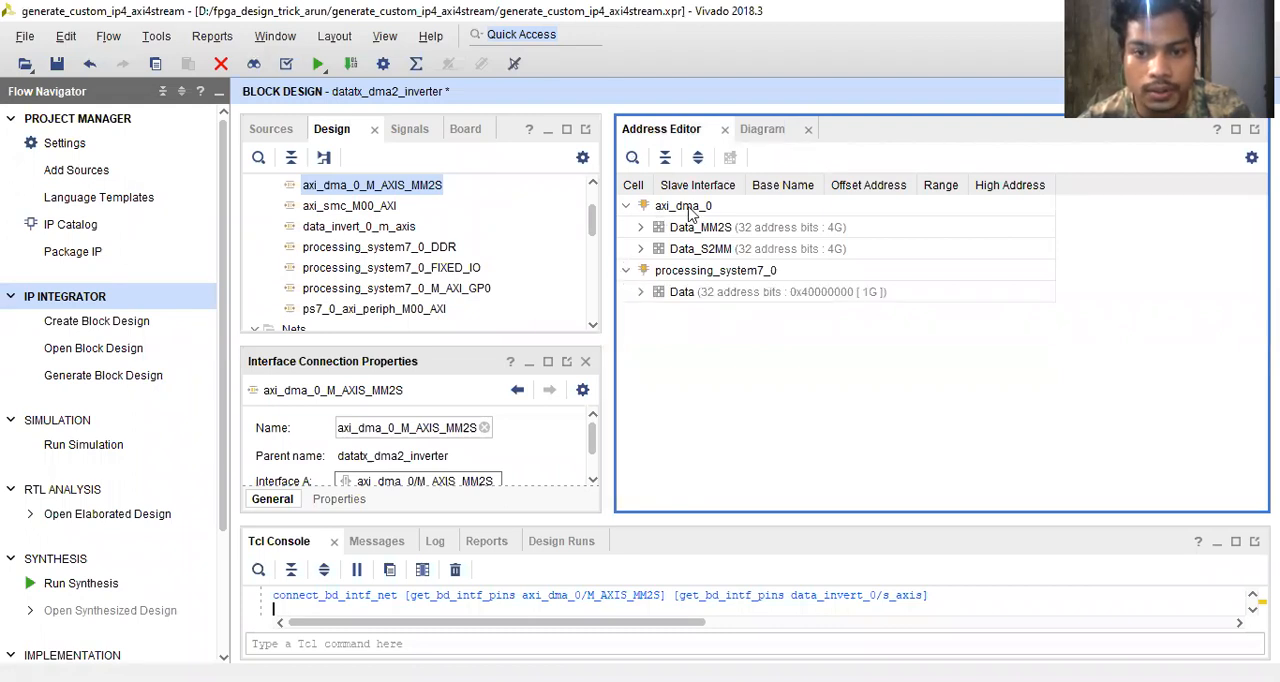
click(641, 292)
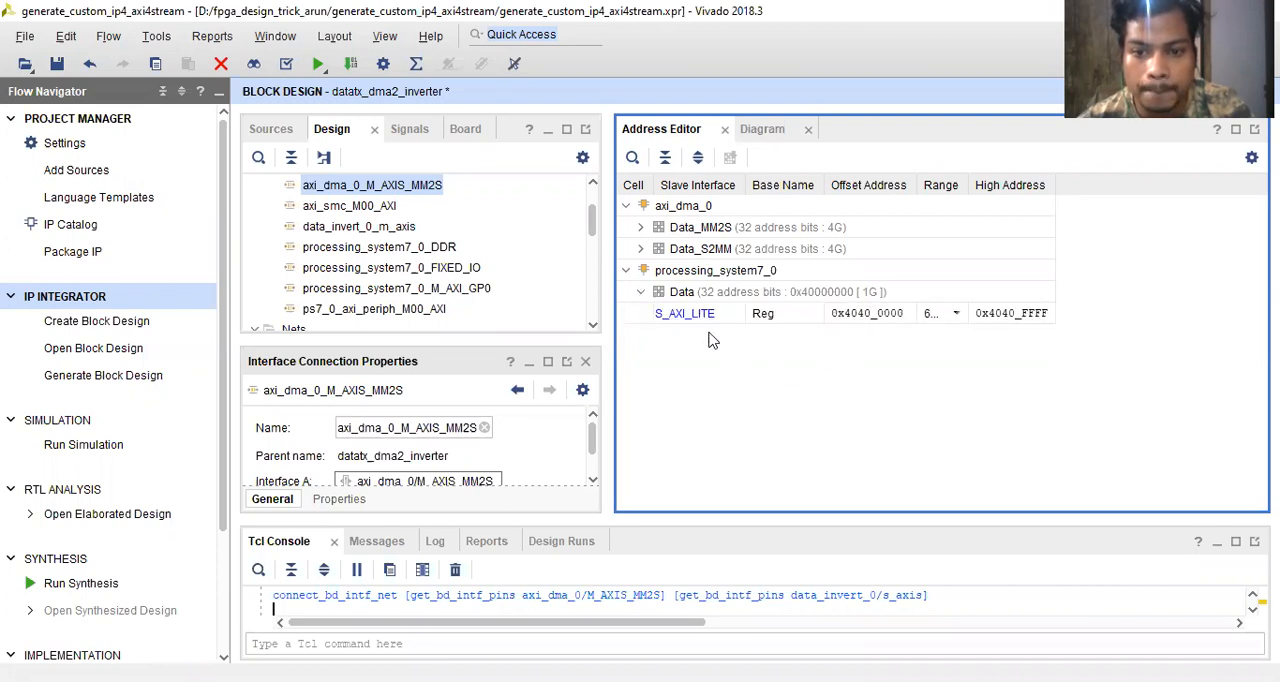
click(661, 311)
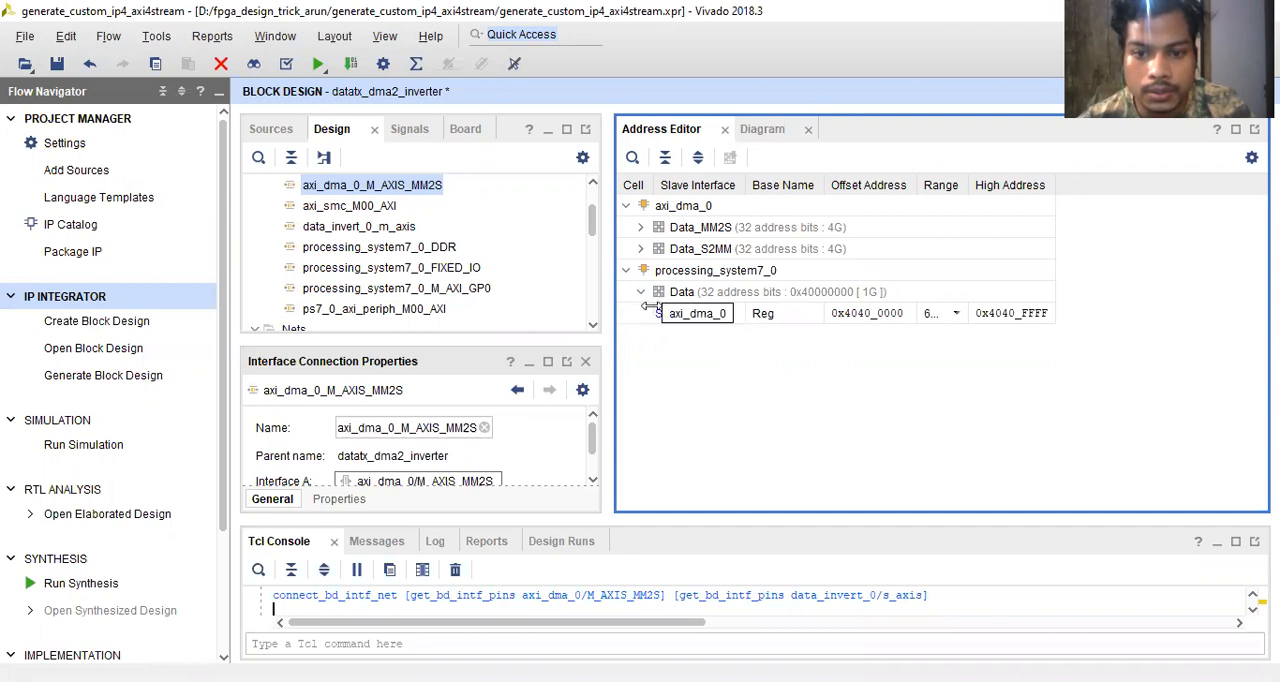
drag(661, 311, 800, 312)
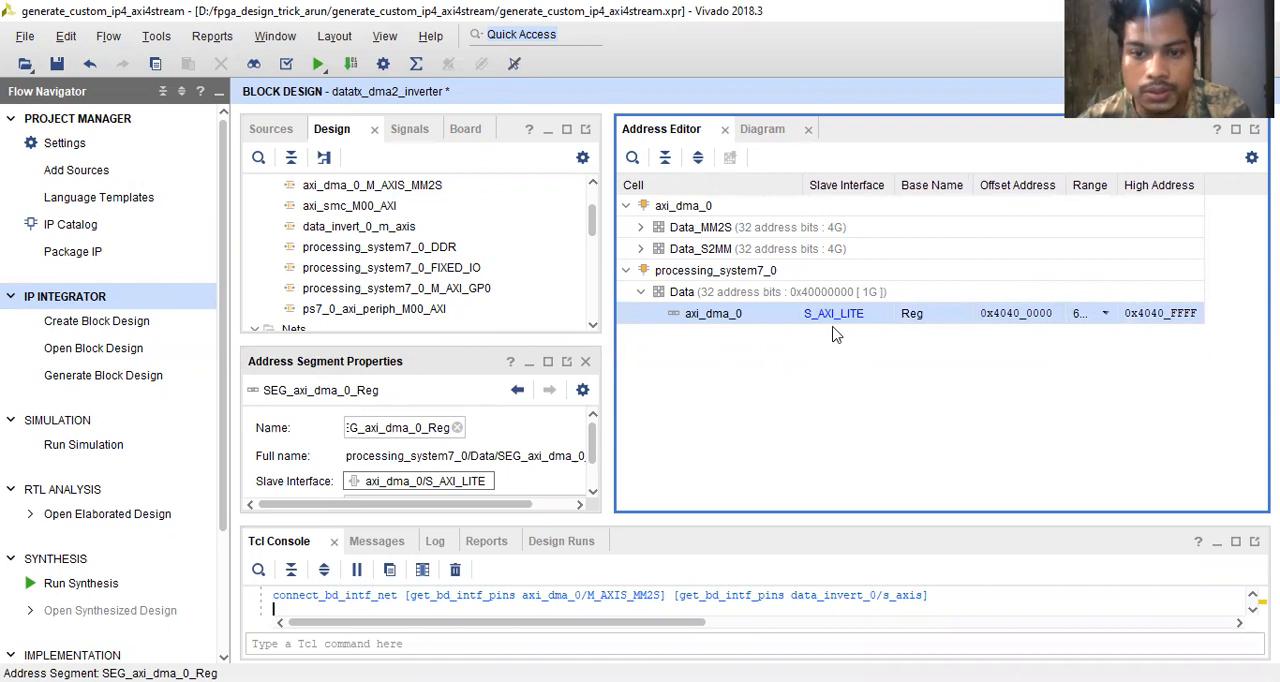
click(641, 229)
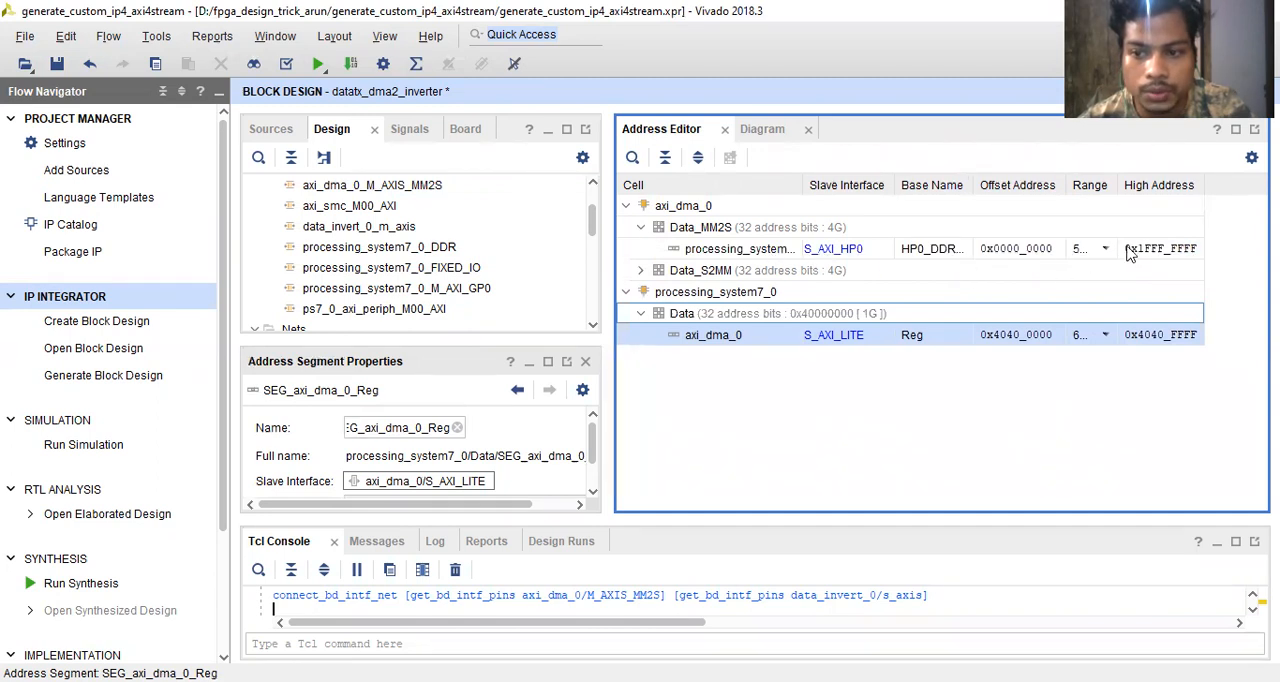
- Inspect the Data_S2MM mapping beside Data_MM2S in the Address Editor, widening the Range and Cell columns to show full values
drag(1118, 184, 1168, 184)
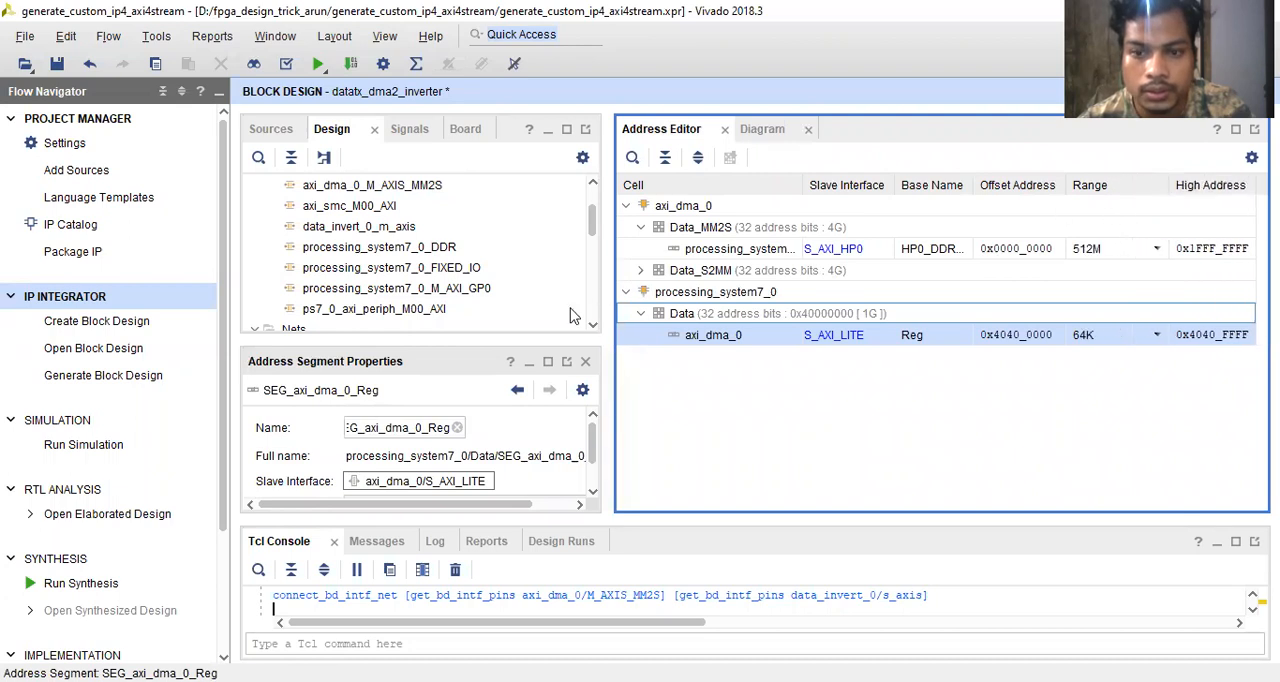
click(641, 271)
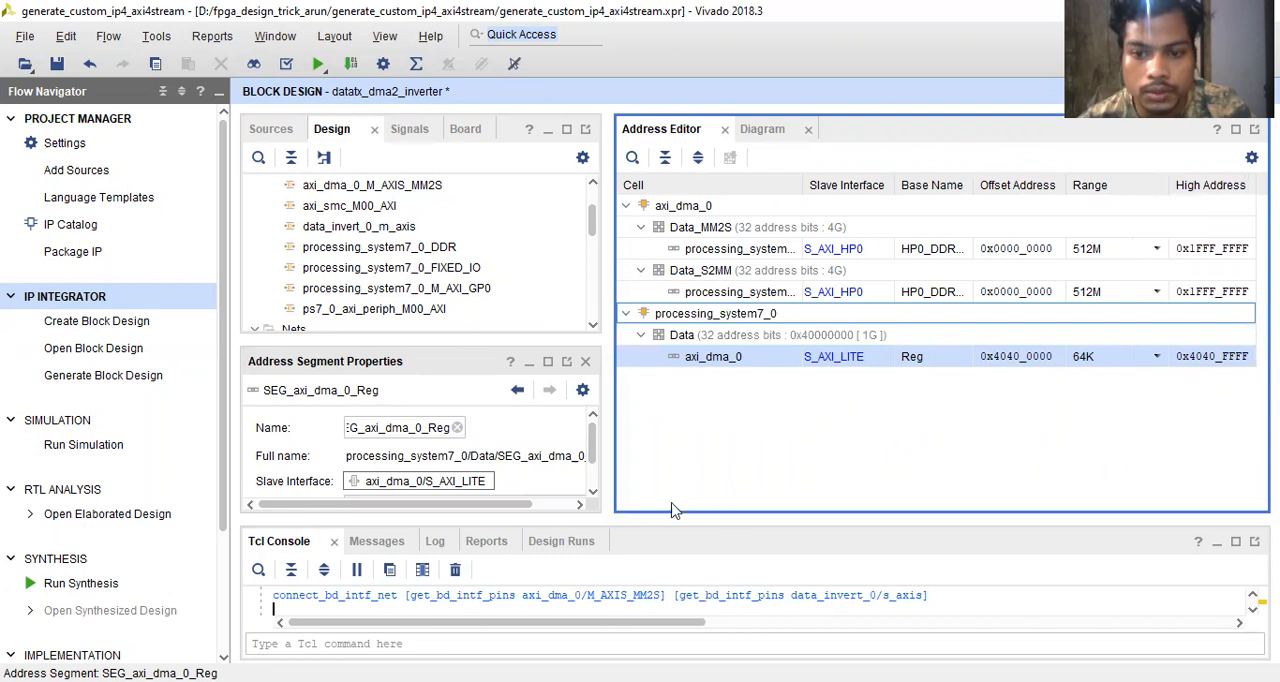
drag(610, 406, 518, 404)
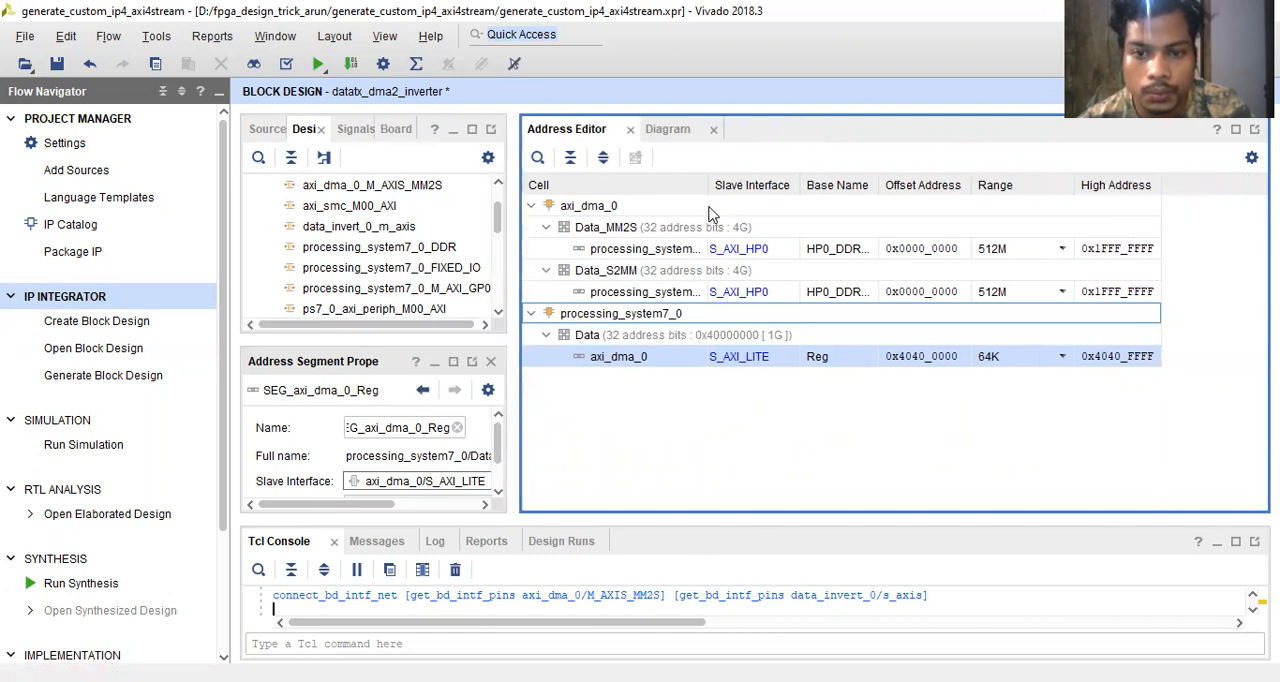
drag(705, 185, 778, 203)
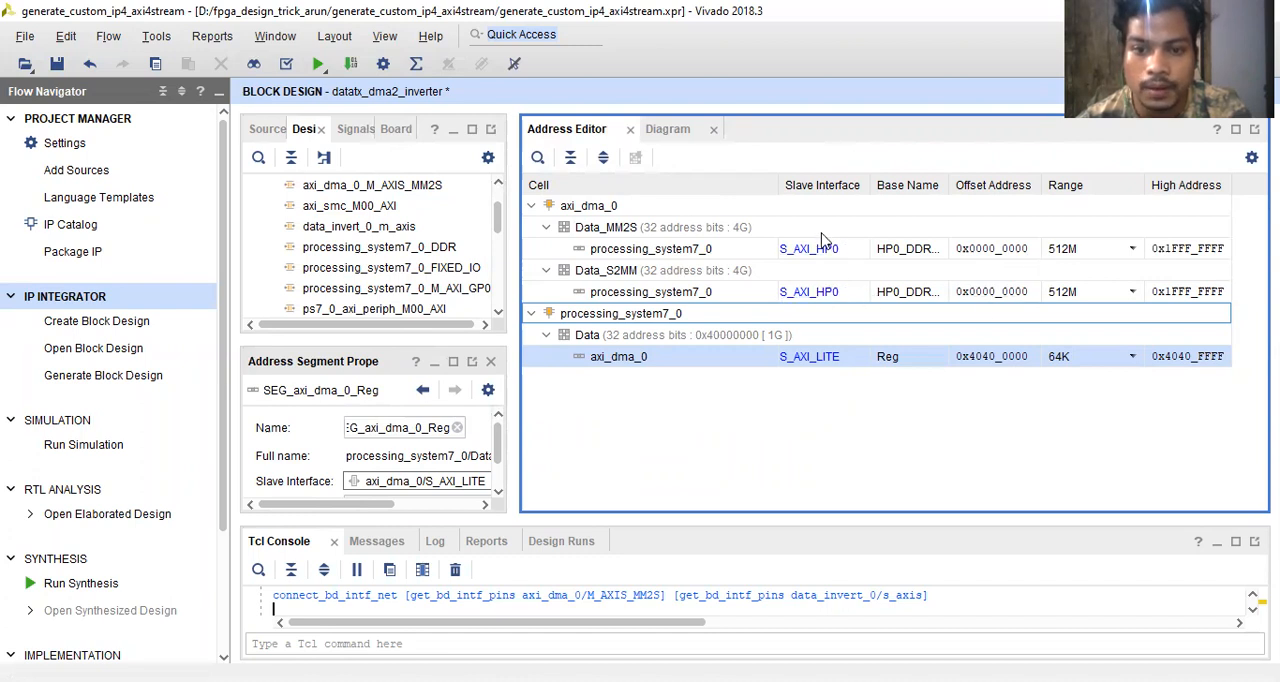
- Return to the block diagram and mark the stream connection from data_invert_0's m_axis to the DMA for debug
click(667, 132)
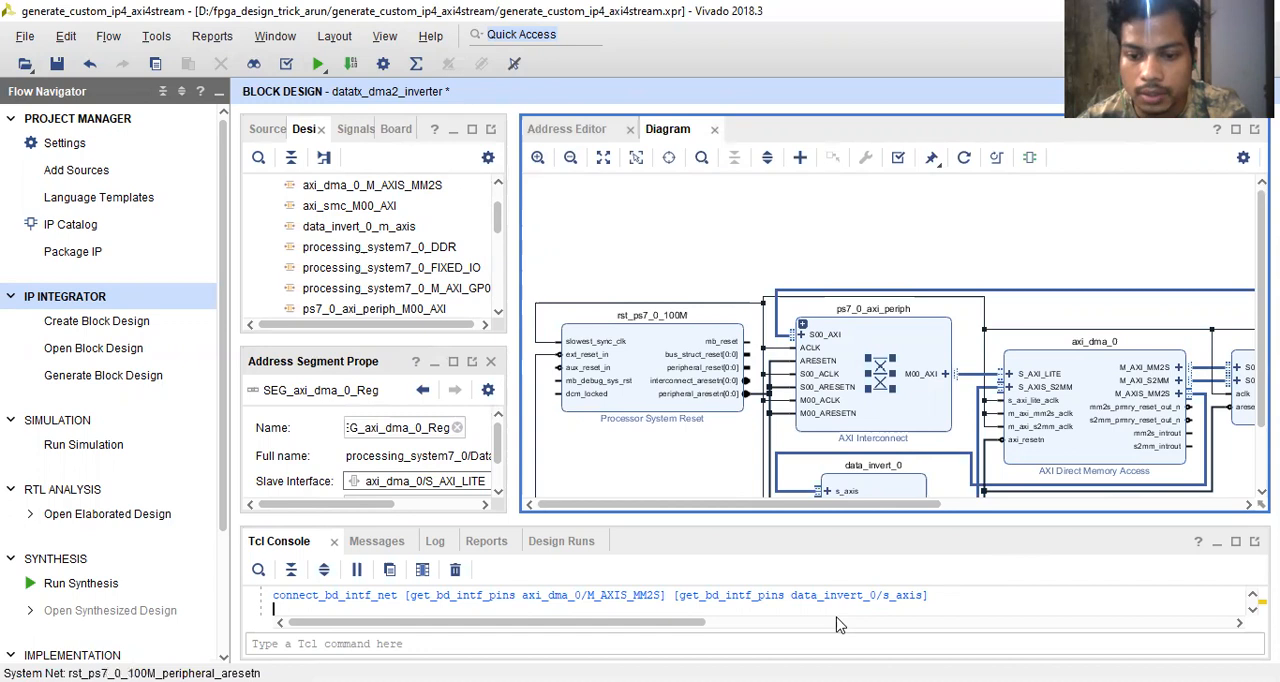
drag(670, 622, 737, 607)
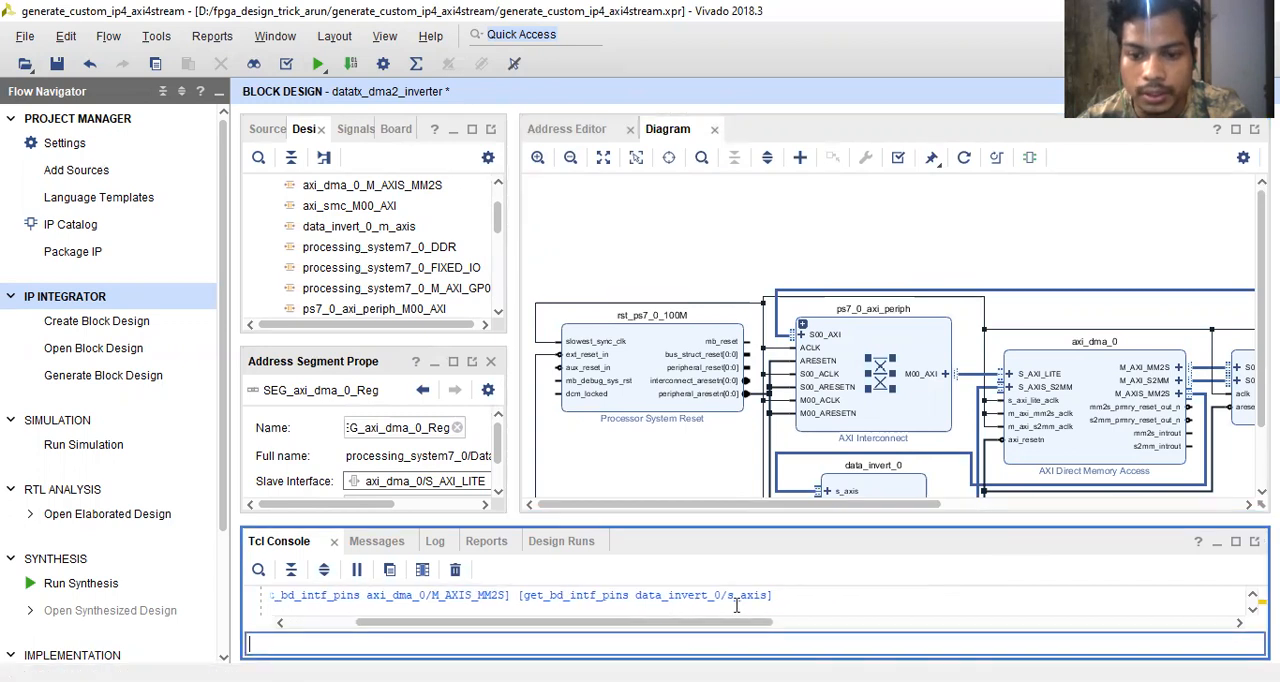
drag(920, 504, 1100, 518)
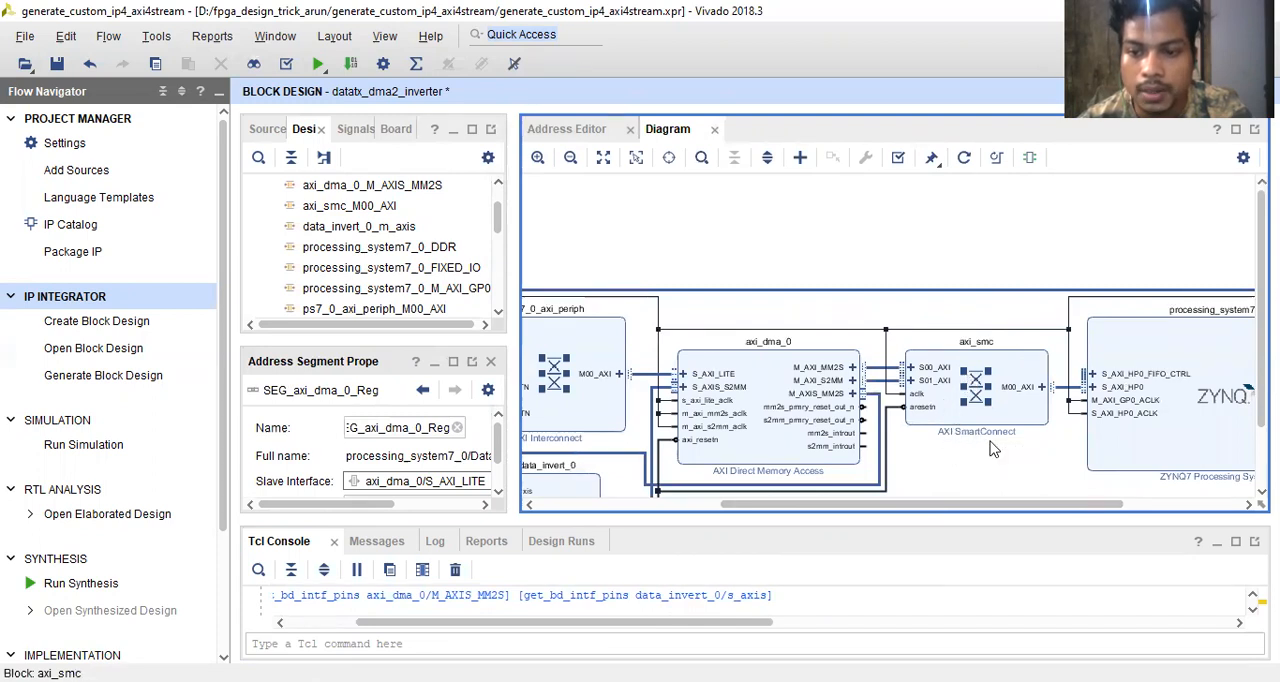
drag(1042, 504, 1165, 510)
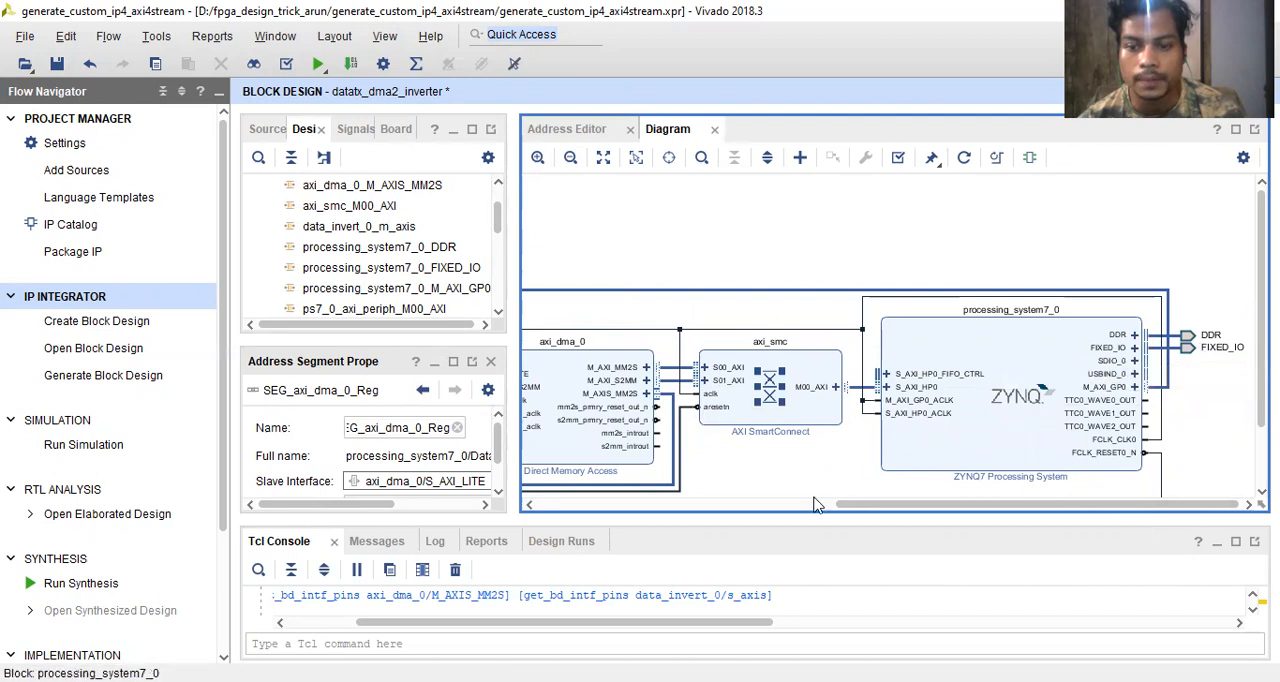
drag(838, 508, 608, 467)
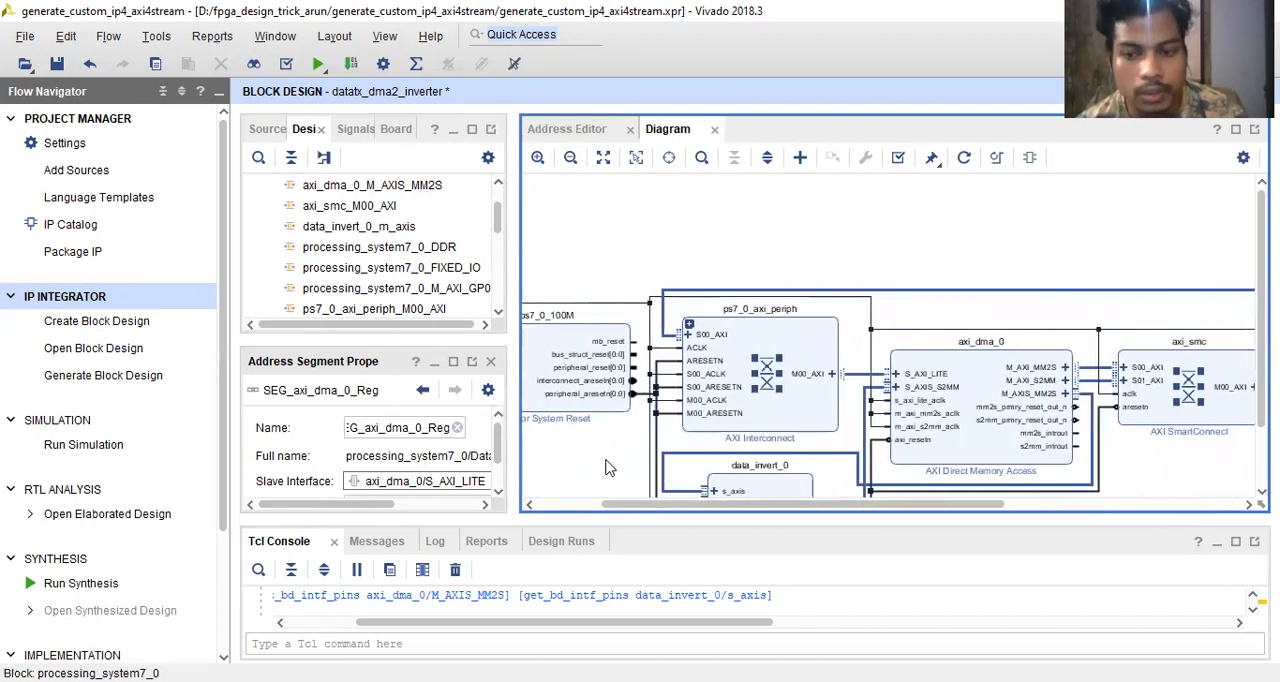
scroll(700, 205, down, 1)
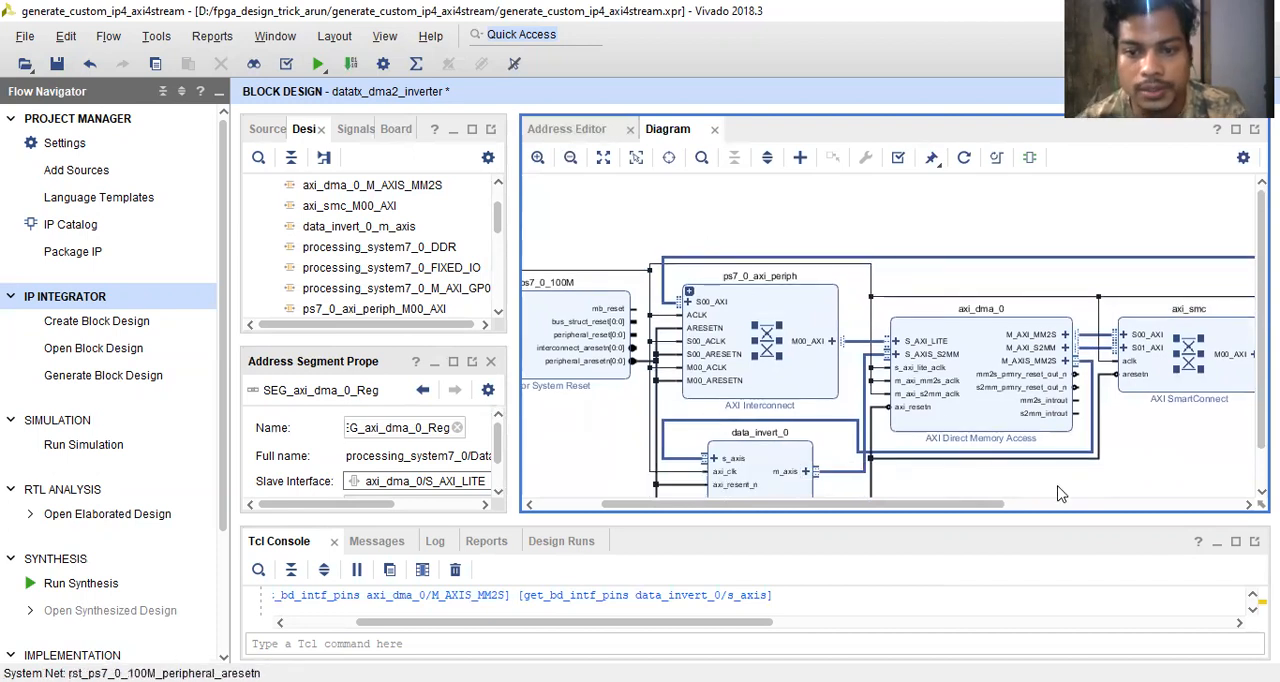
scroll(1024, 500, down, 2)
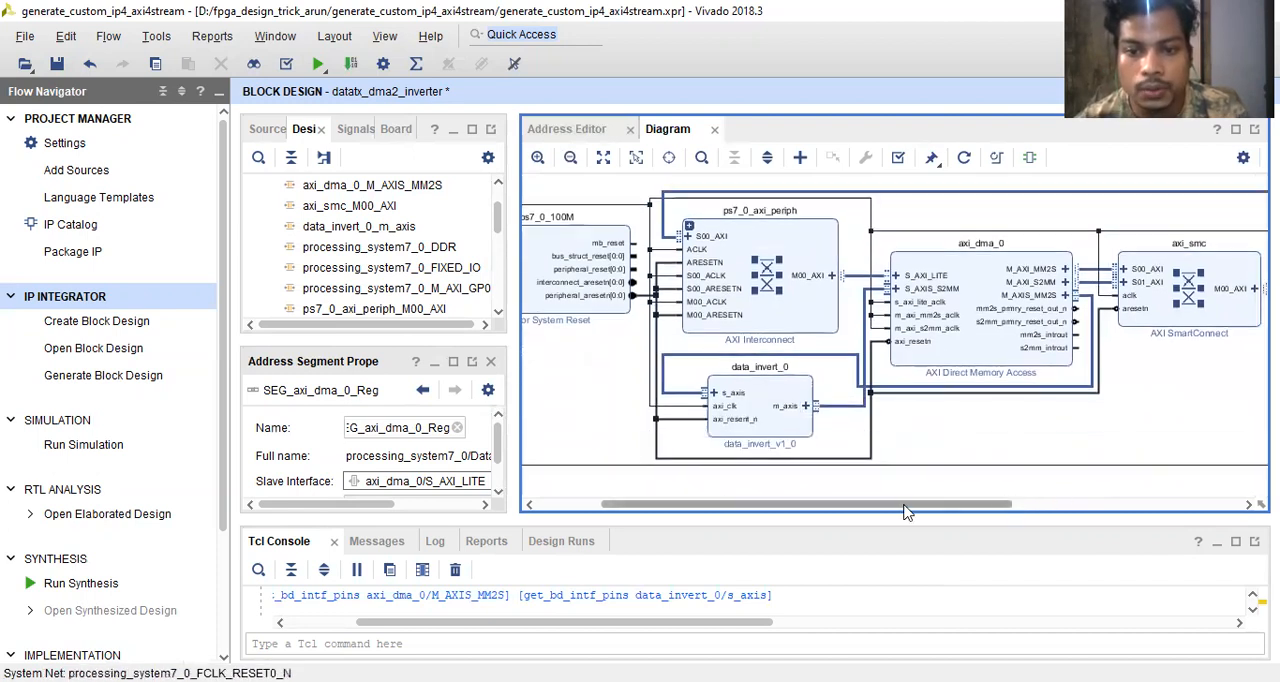
right_click(862, 415)
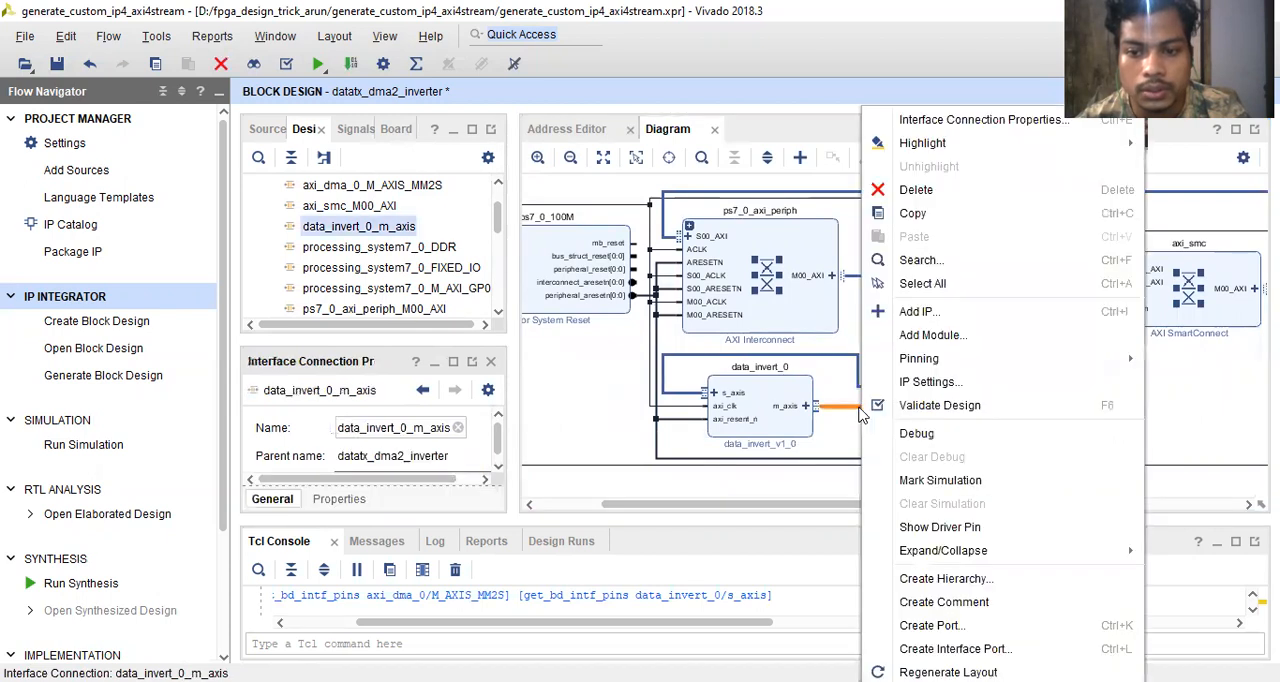
click(930, 435)
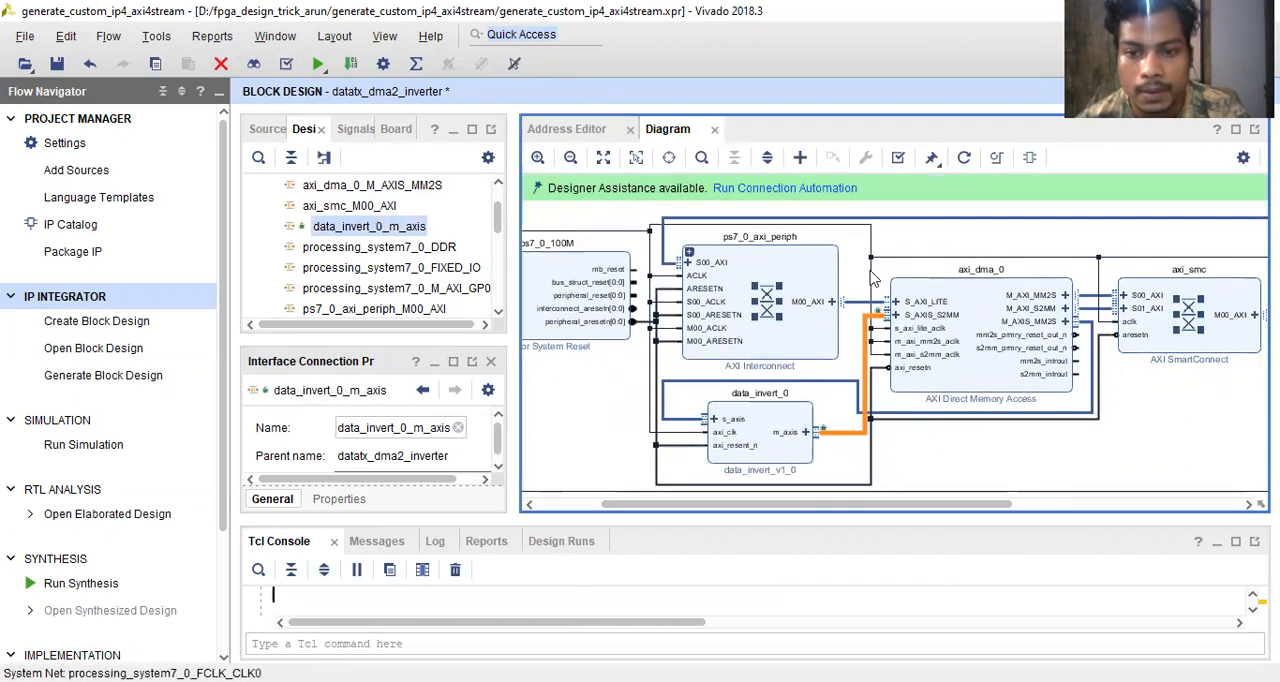
- Mark the DMA's M_AXI_MM2S and M_AXI_S2MM connections to the AXI SmartConnect for debug together
click(1092, 297)
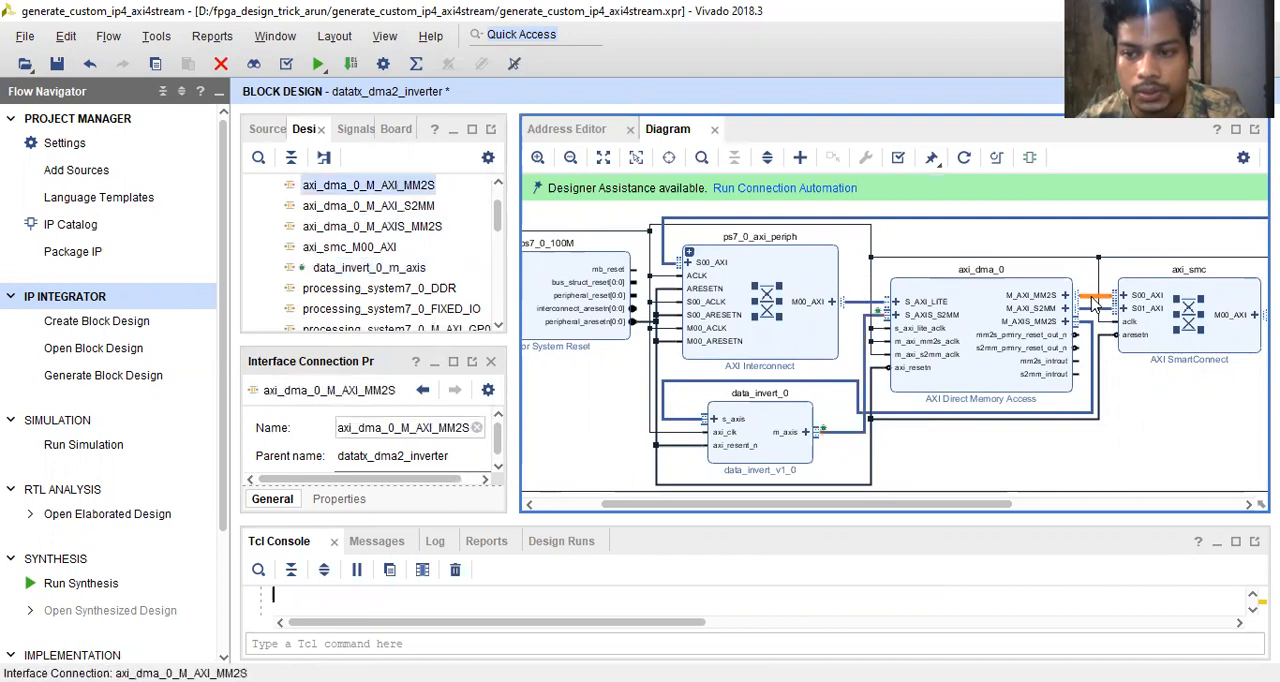
ctrl+click(1085, 310)
right_click(1085, 312)
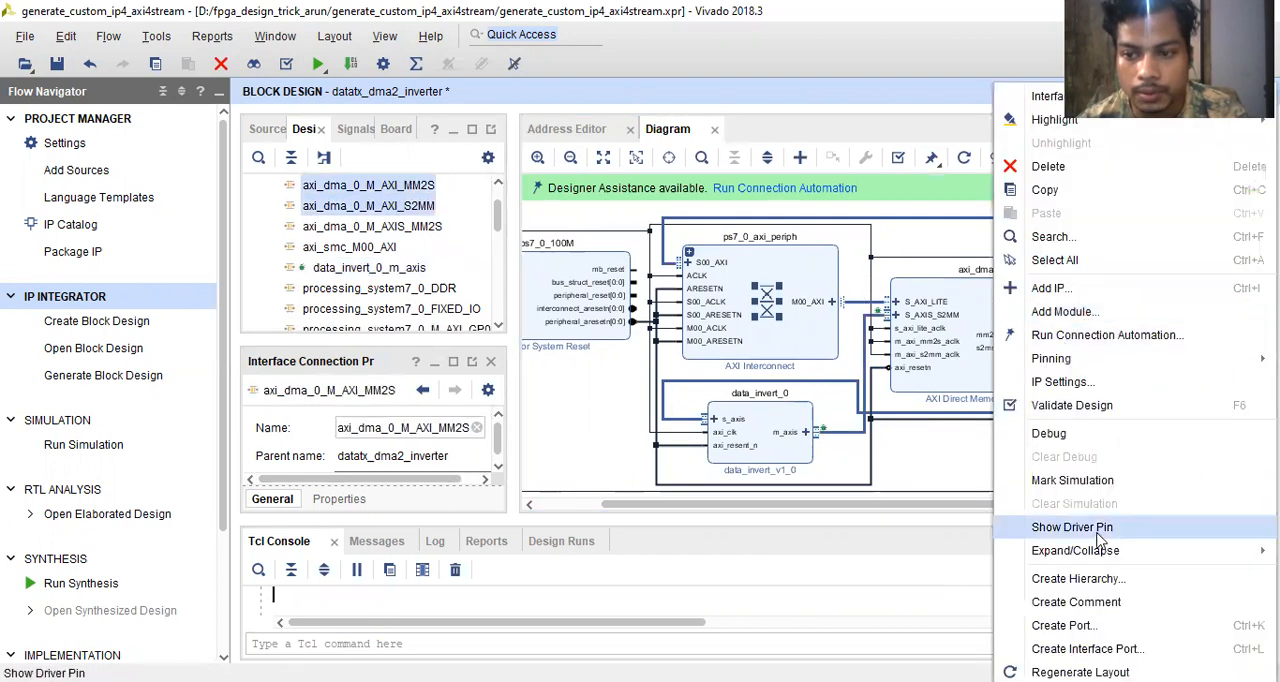
click(1060, 425)
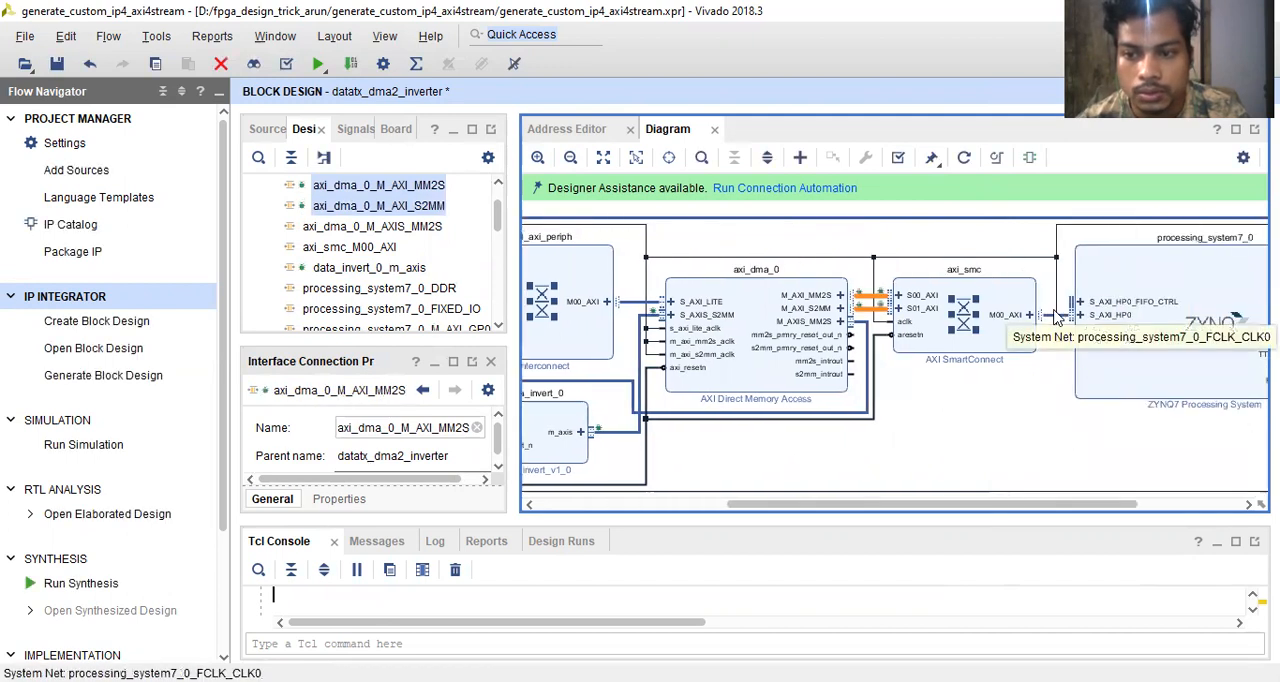
- Mark the connection from the SmartConnect's M00_AXI to the processing system's S_AXI_HP0 for debug
click(1061, 318)
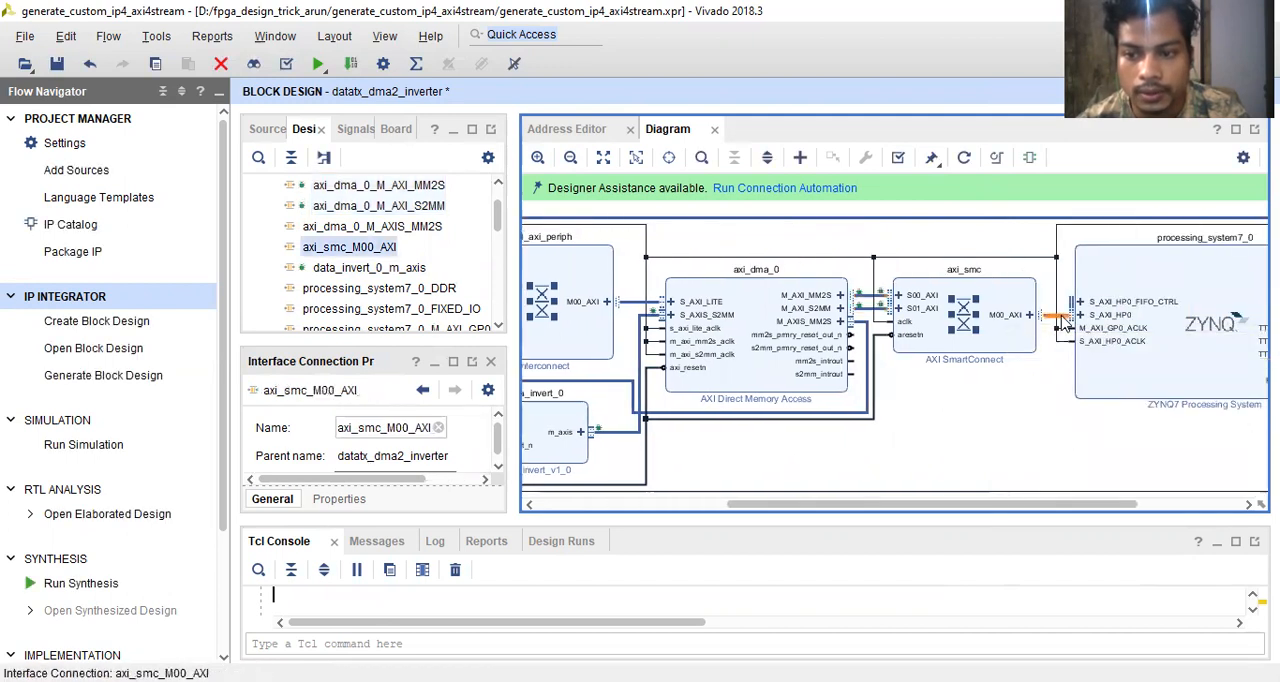
right_click(1063, 322)
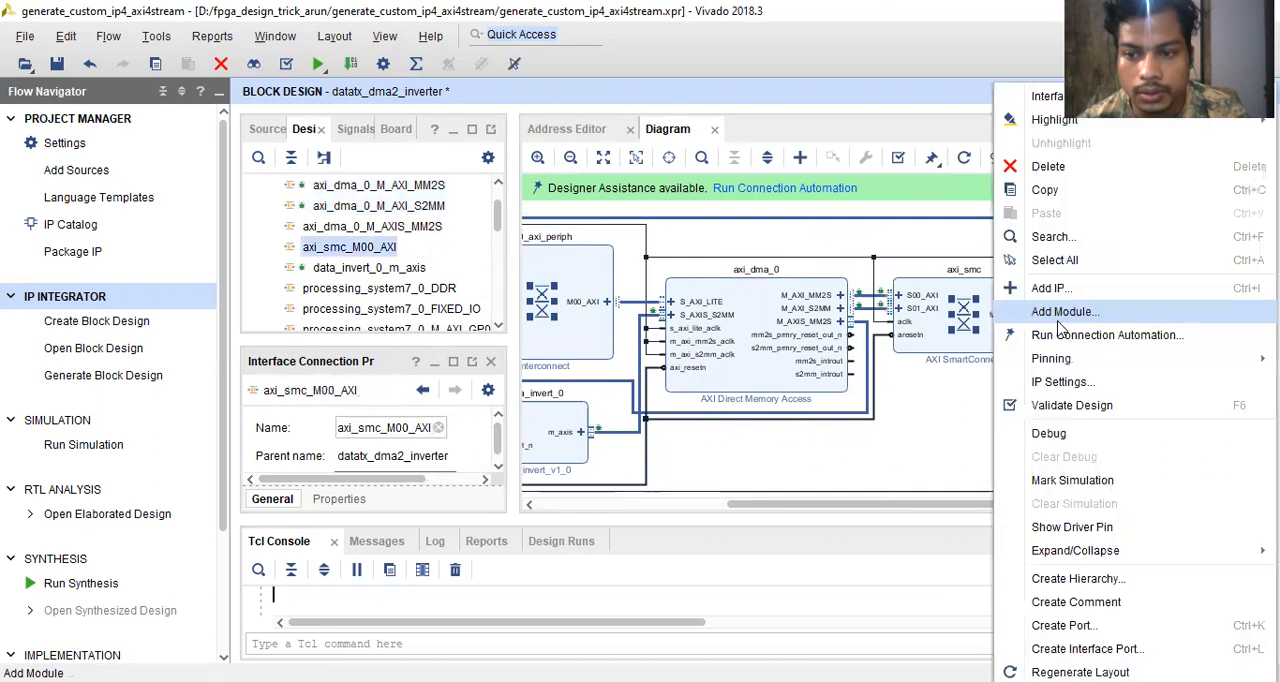
click(1068, 438)
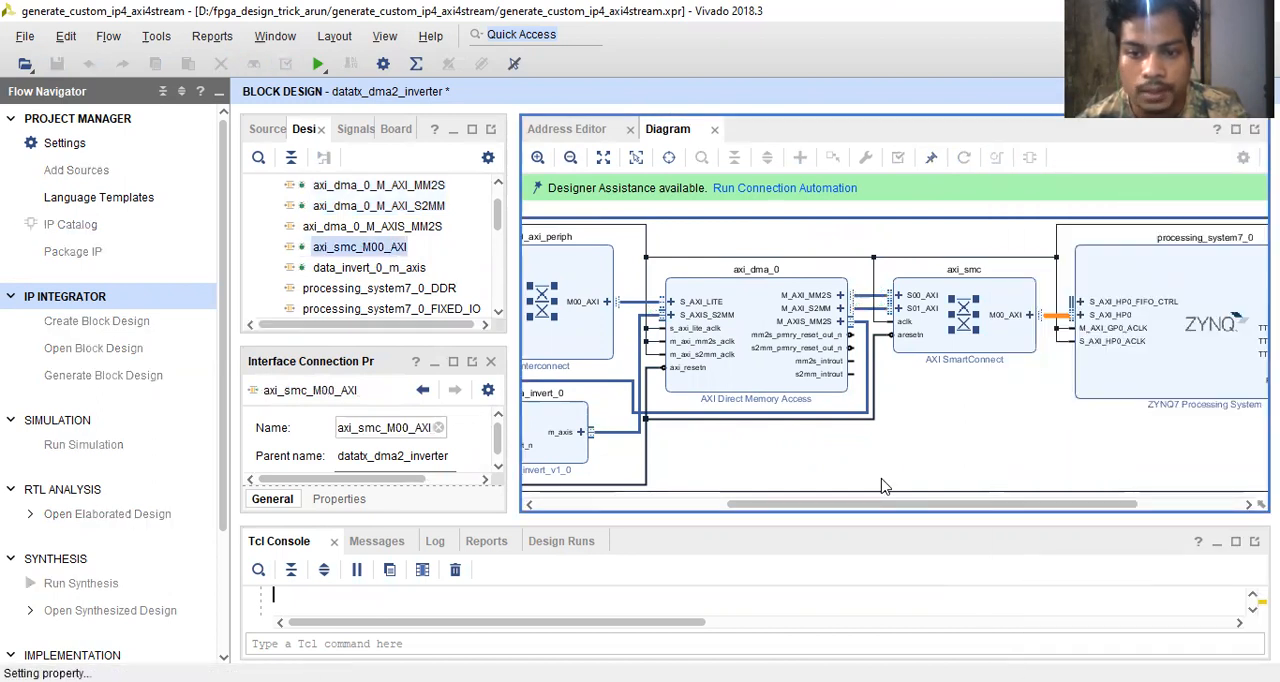
- Run Connection Automation for axi_dma_0_M_AXI_MM2S, axi_dma_0_M_AXI_S2MM, axi_smc_M00_AXI and data_invert_0_m_axis, keeping System ILA on Auto
scroll(830, 441, down, 5)
scroll(830, 441, up, 3)
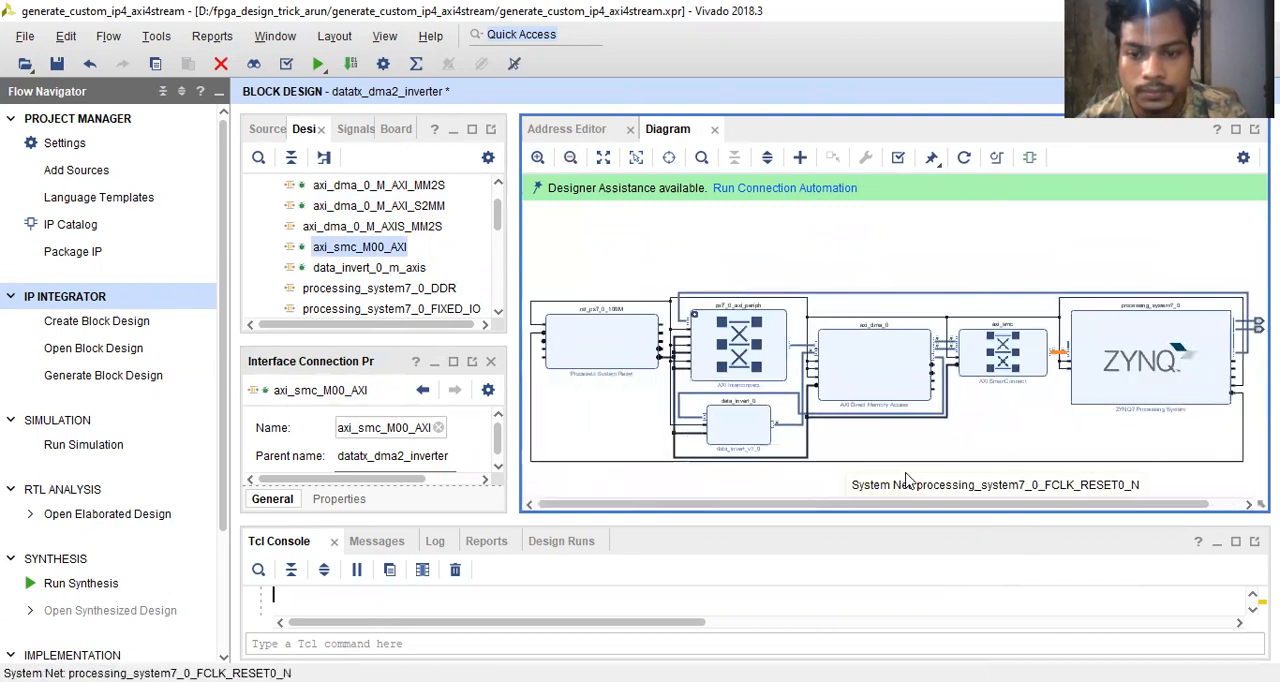
scroll(802, 479, down, 1)
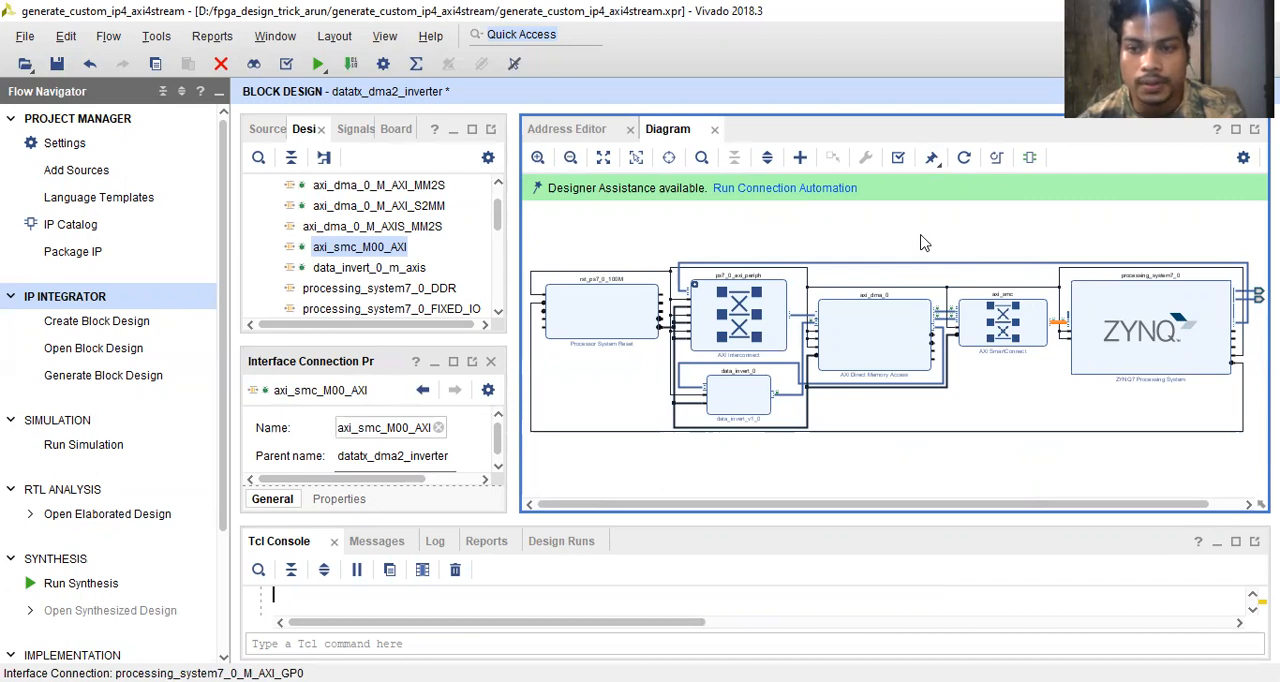
click(825, 188)
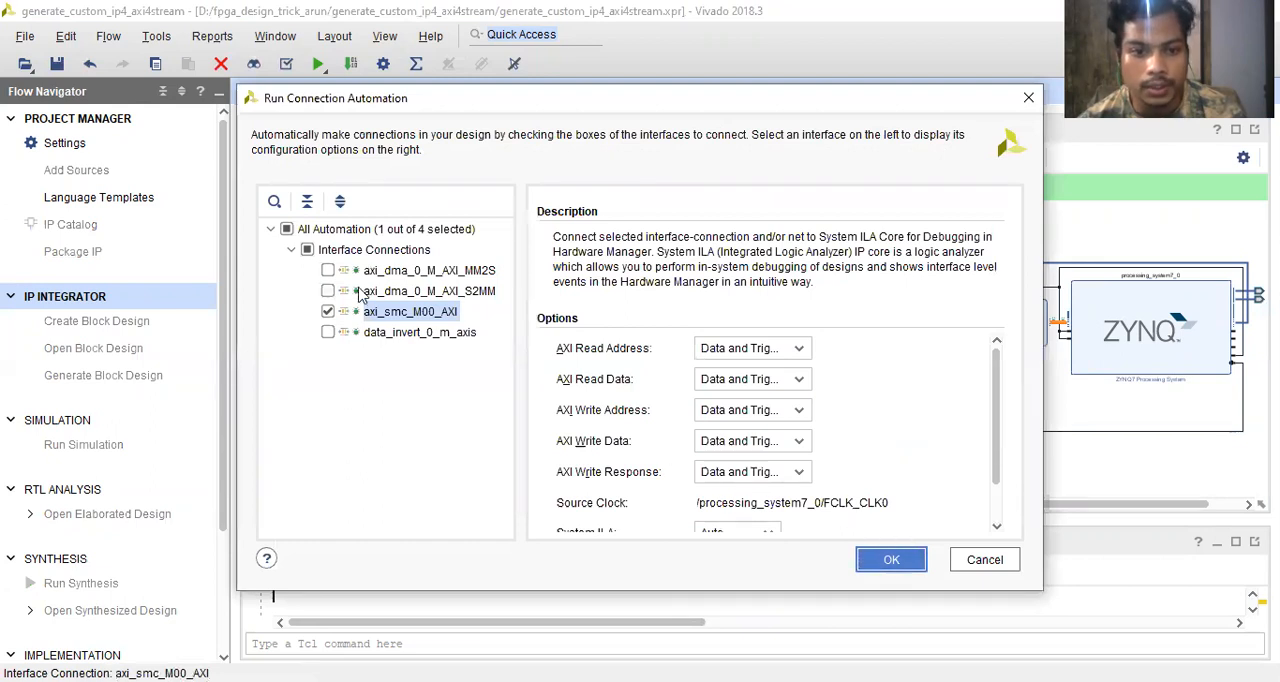
click(329, 271)
click(328, 291)
click(328, 332)
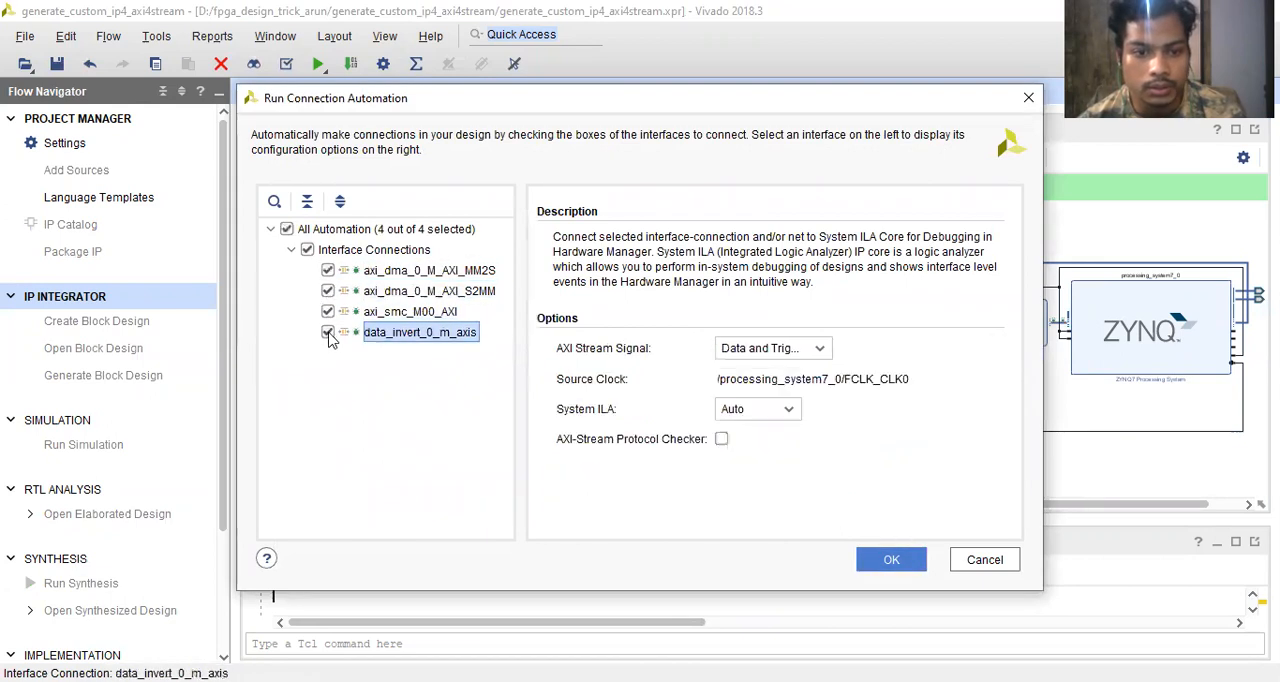
click(908, 563)
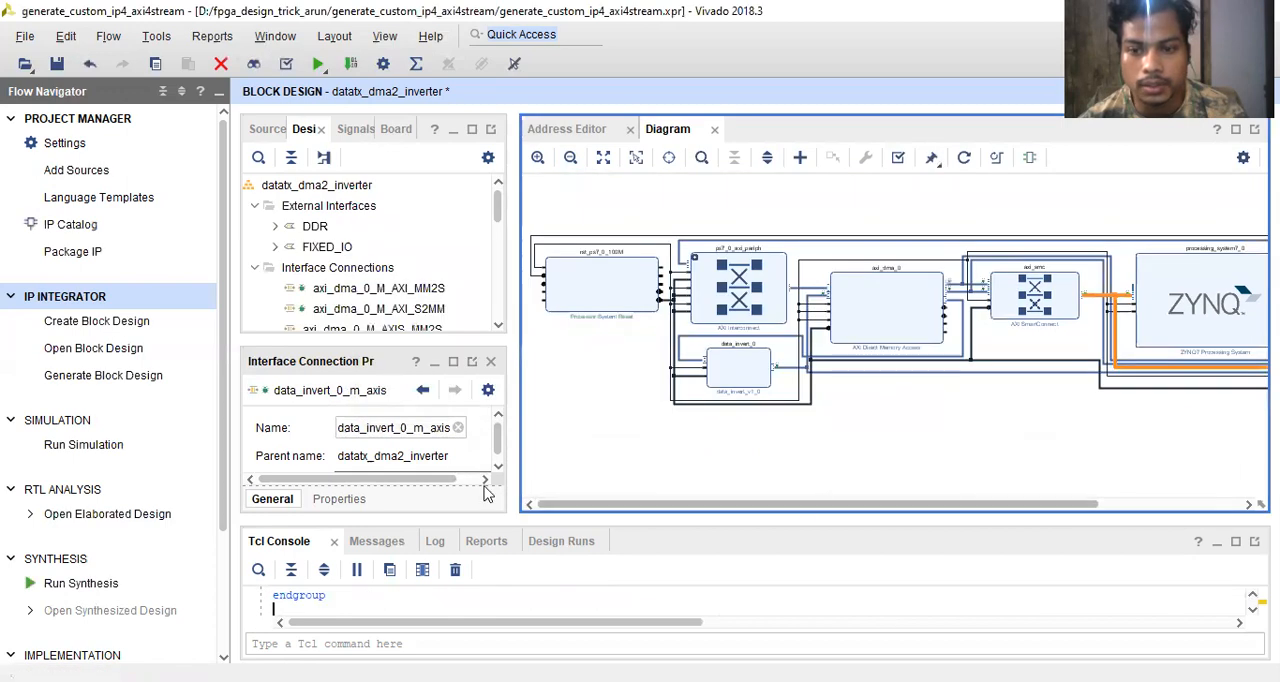
- Examine the new System ILA block and the debug connections entering its AXI and AXIS slots
drag(718, 505, 927, 537)
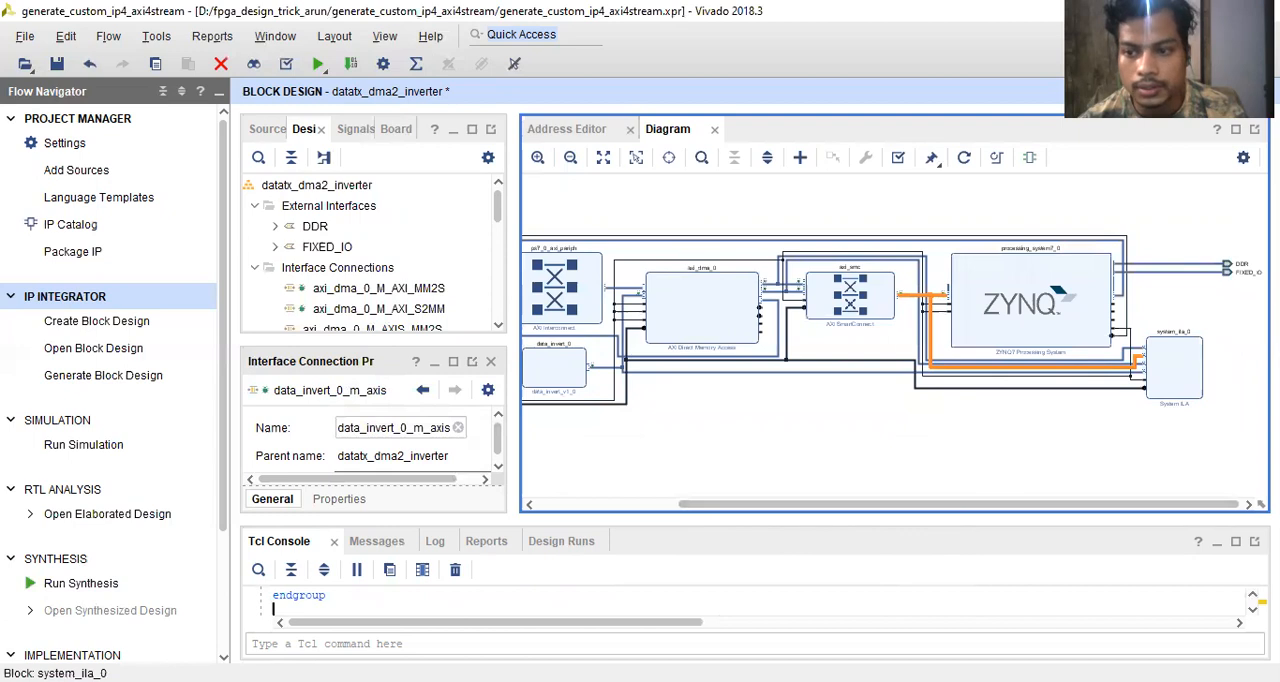
scroll(1178, 372, up, 2)
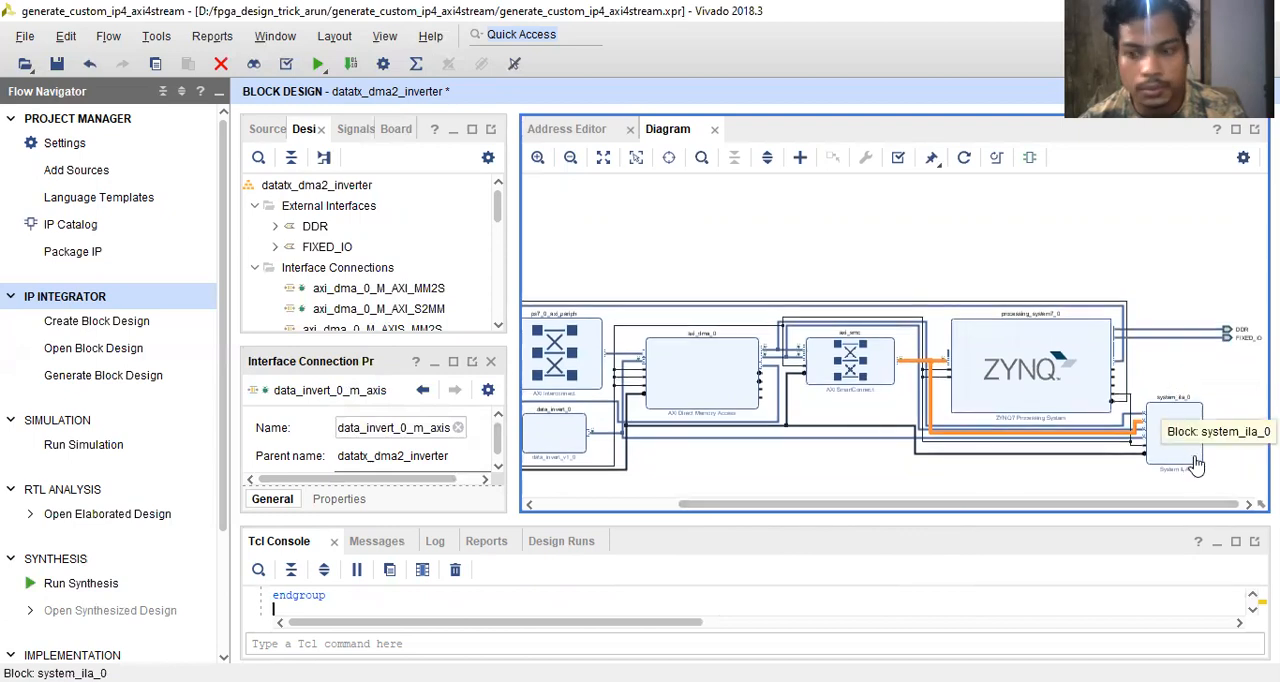
scroll(1197, 463, up, 4)
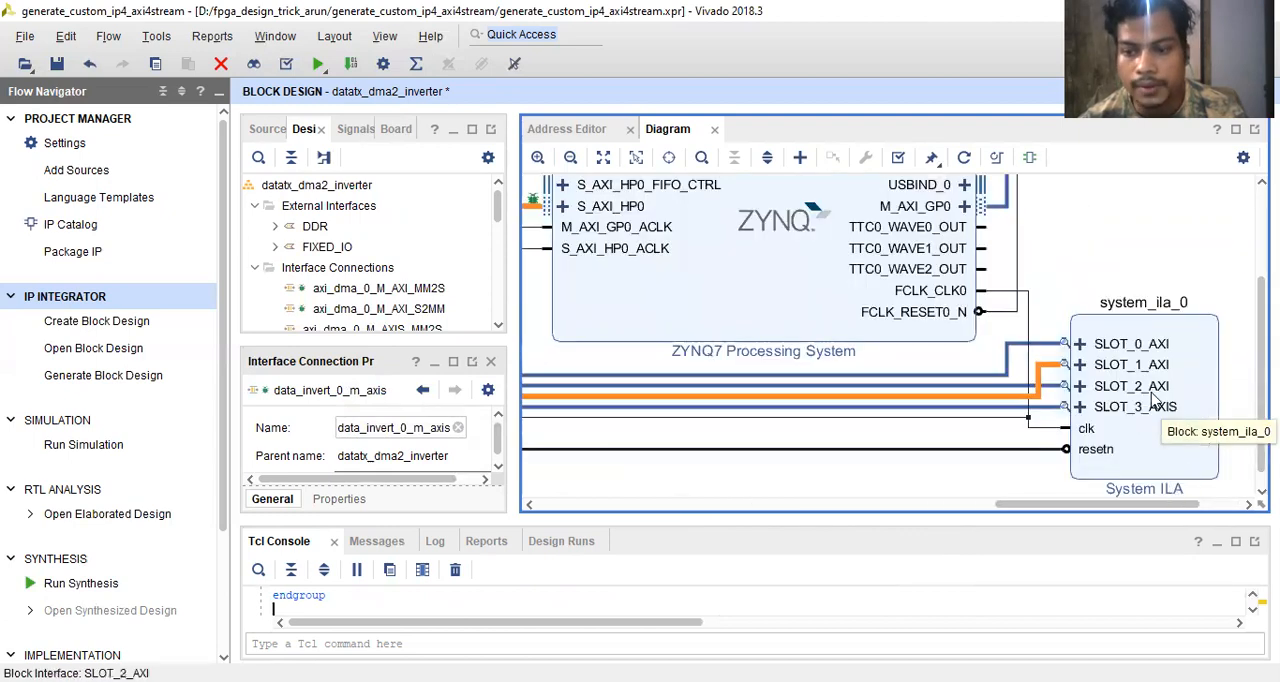
scroll(1155, 400, down, 1)
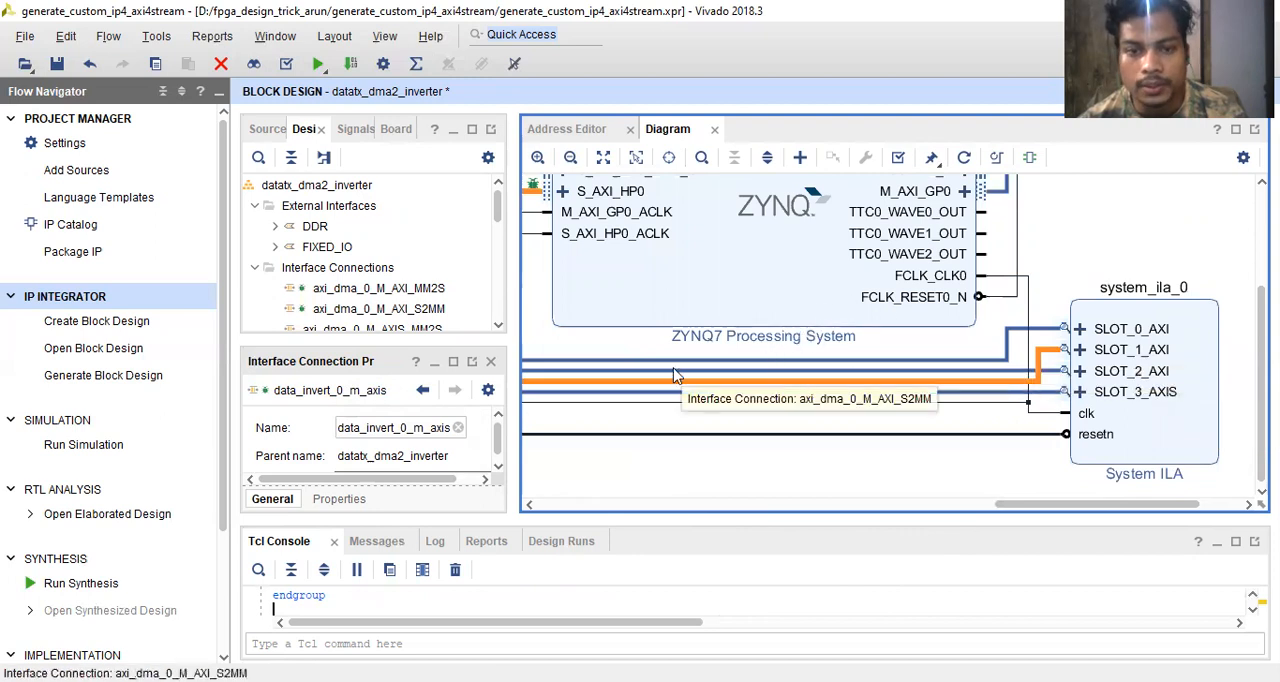
scroll(673, 375, down, 5)
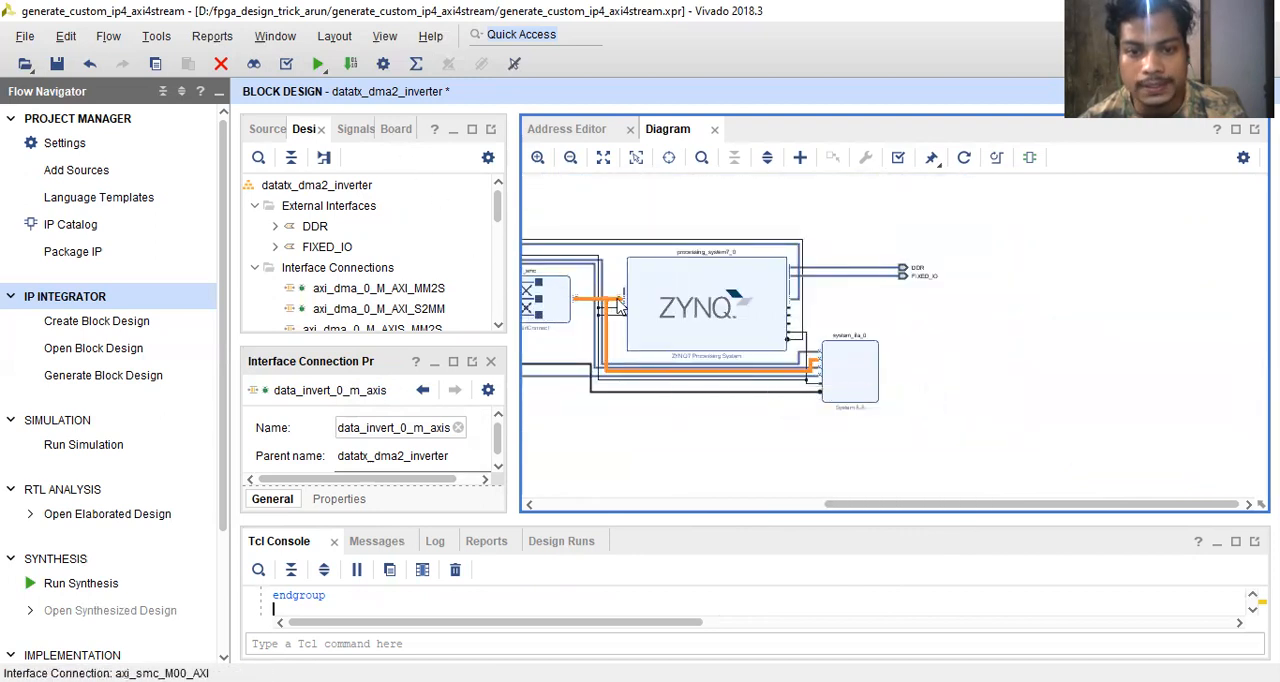
scroll(716, 372, up, 5)
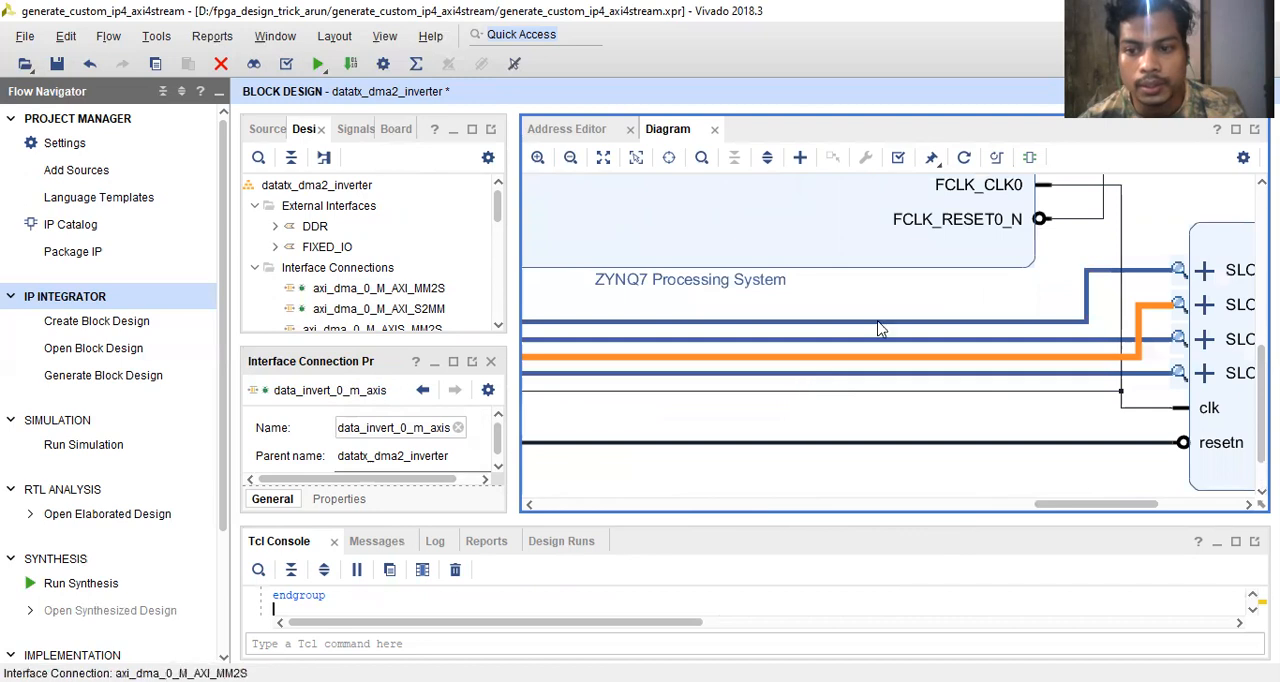
scroll(1092, 292, down, 1)
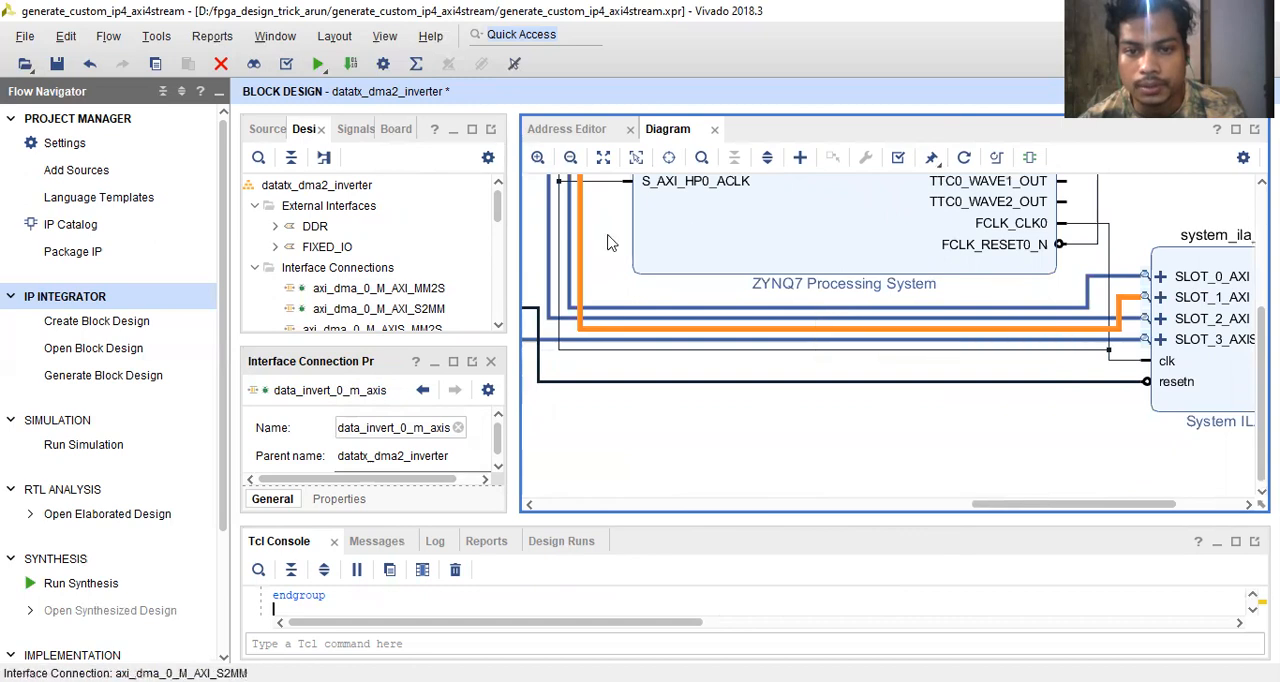
- Trace the debug connections back from the System ILA to the SmartConnect, the DMA and data_invert_0's m_axis
scroll(609, 240, left, 2)
scroll(638, 222, up, 2)
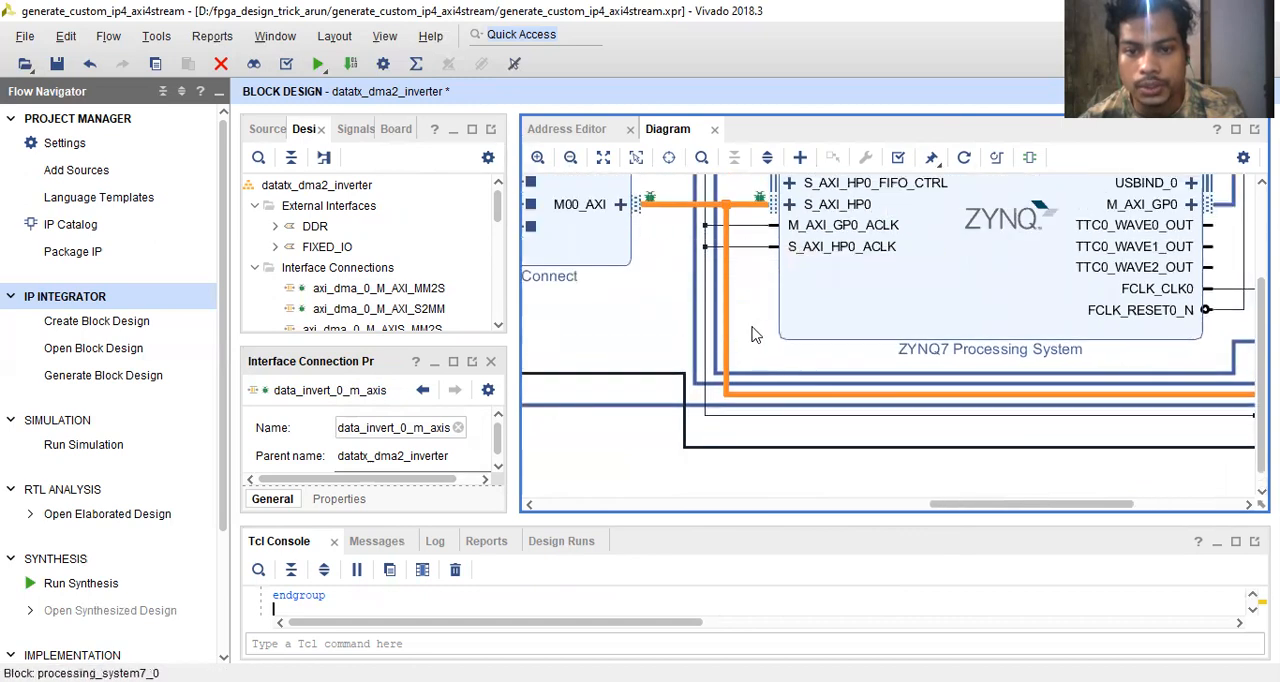
scroll(748, 330, down, 1)
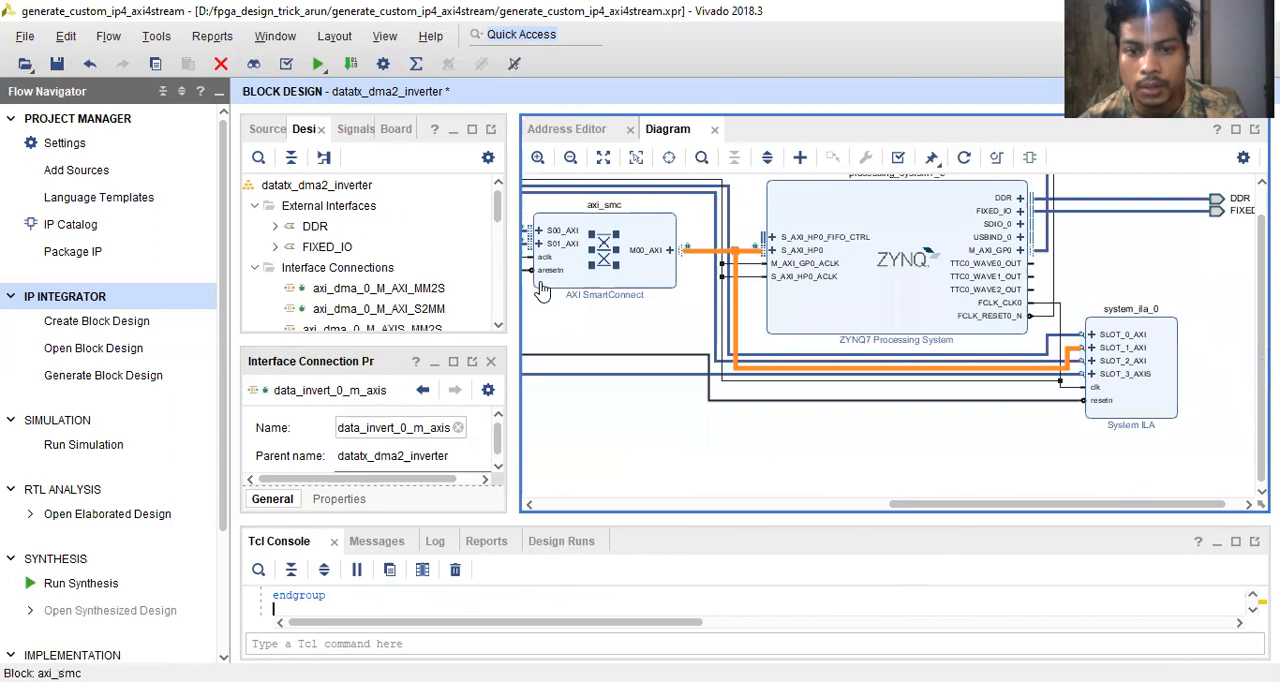
scroll(540, 290, left, 4)
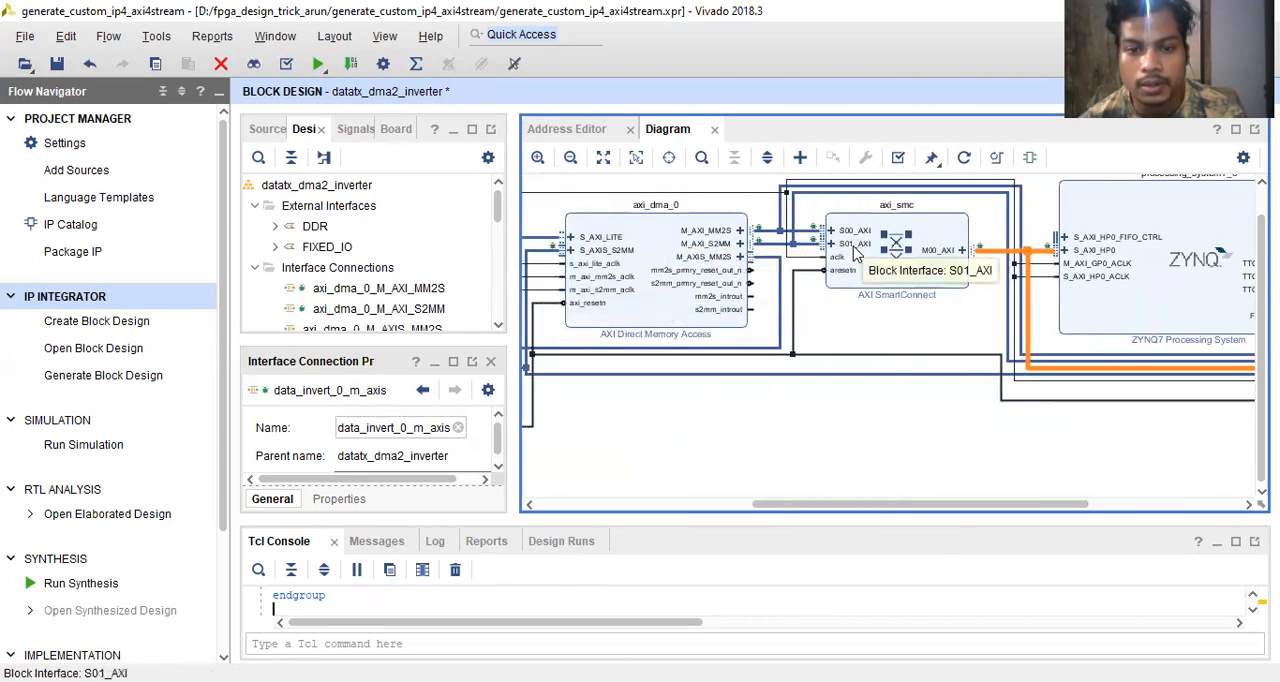
scroll(857, 254, down, 2)
scroll(689, 302, up, 1)
scroll(765, 237, up, 2)
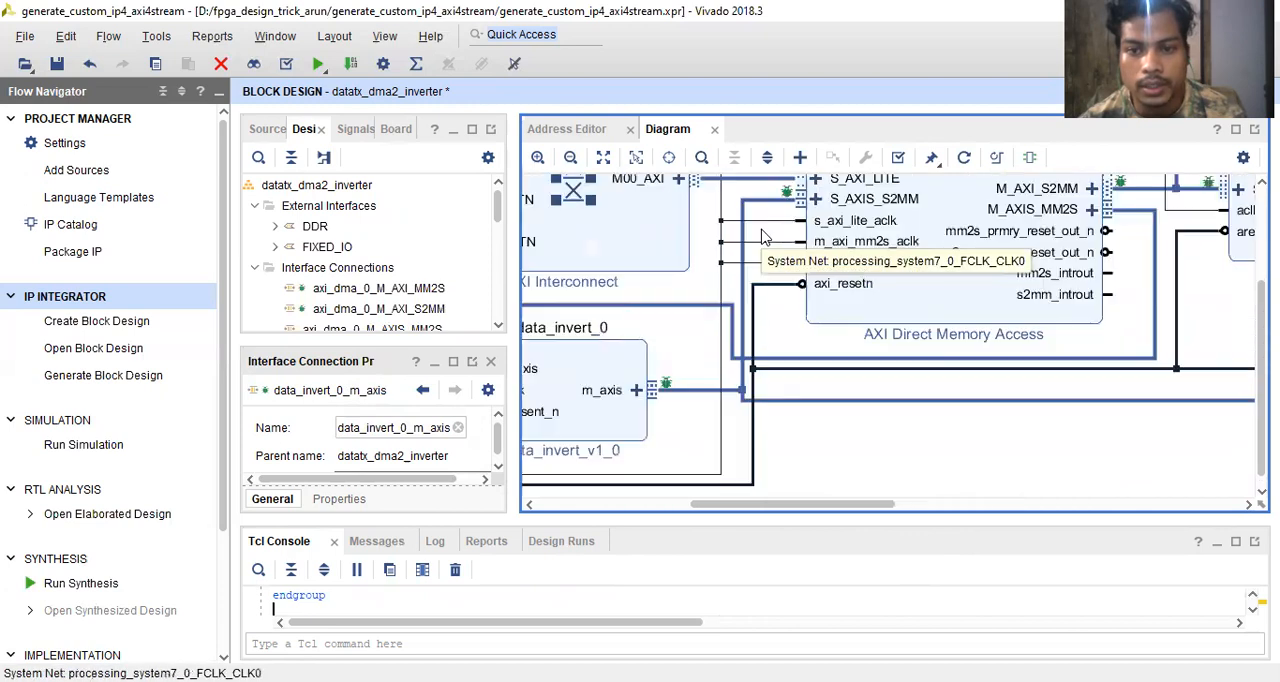
- Follow data_invert_0's m_axis connection across the diagram to SLOT_3_AXIS of system_ila_0 and inspect the ILA's clock and reset connections
click(703, 399)
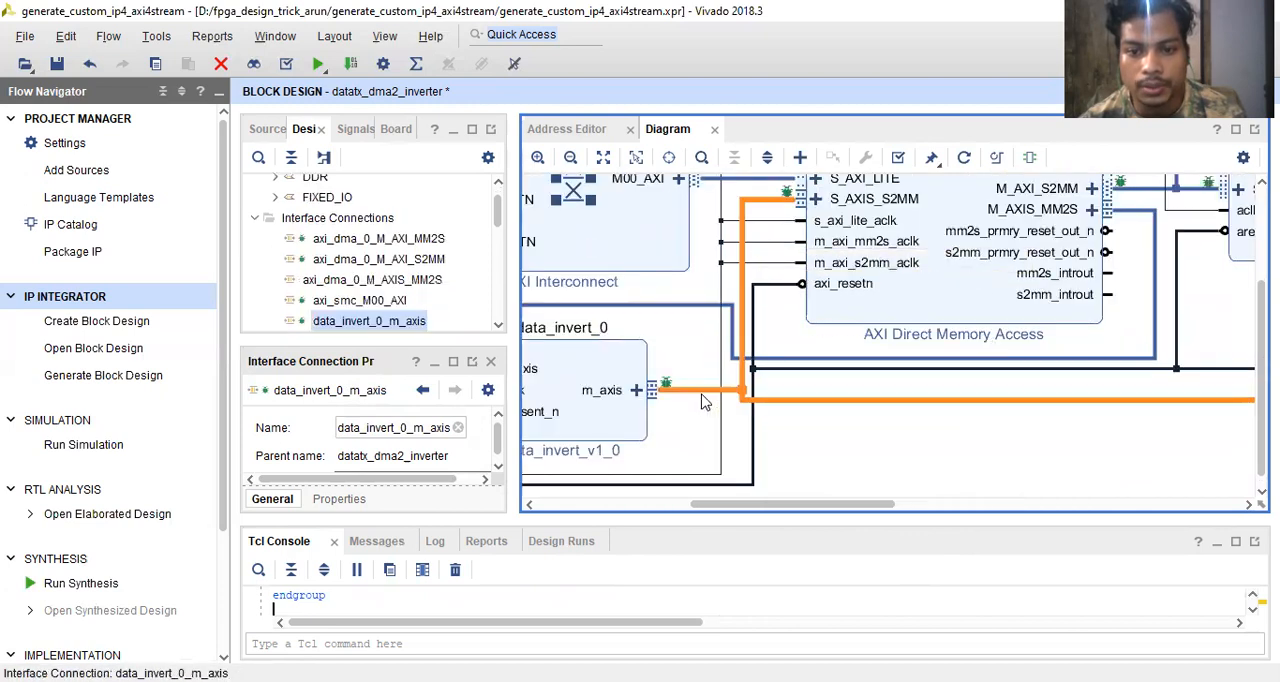
scroll(703, 399, down, 3)
scroll(703, 399, up, 2)
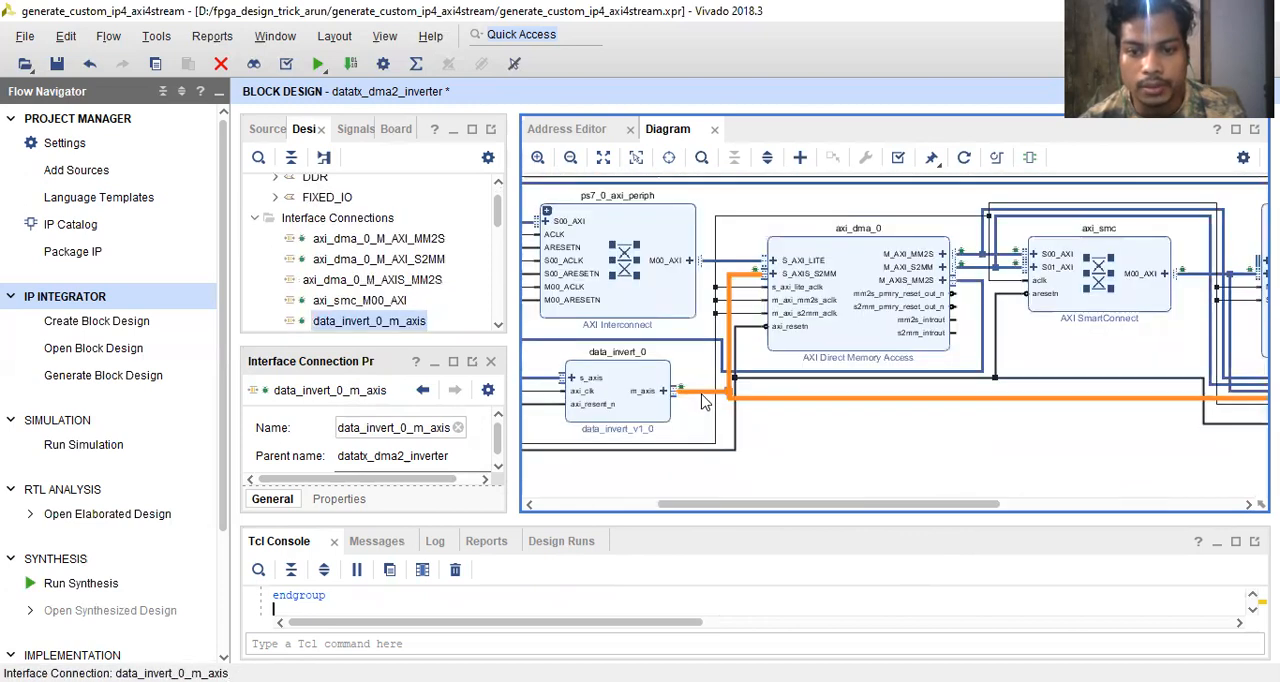
scroll(703, 399, down, 1)
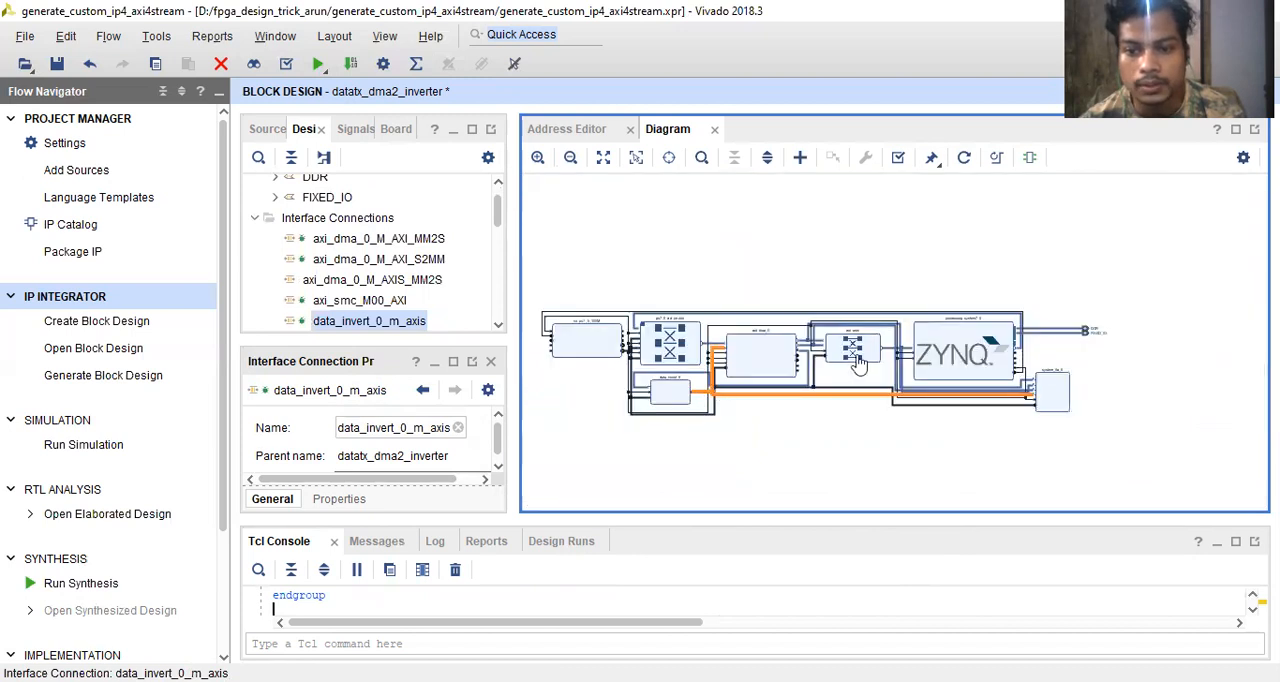
scroll(1052, 410, up, 5)
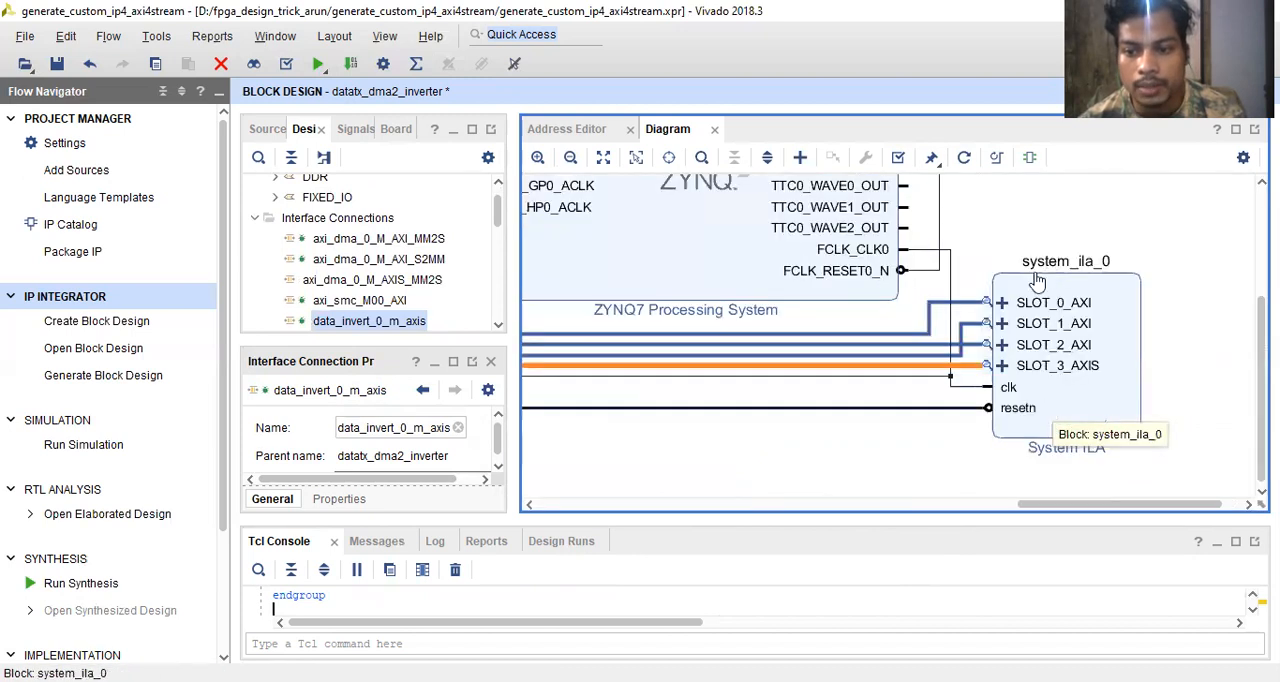
click(1091, 412)
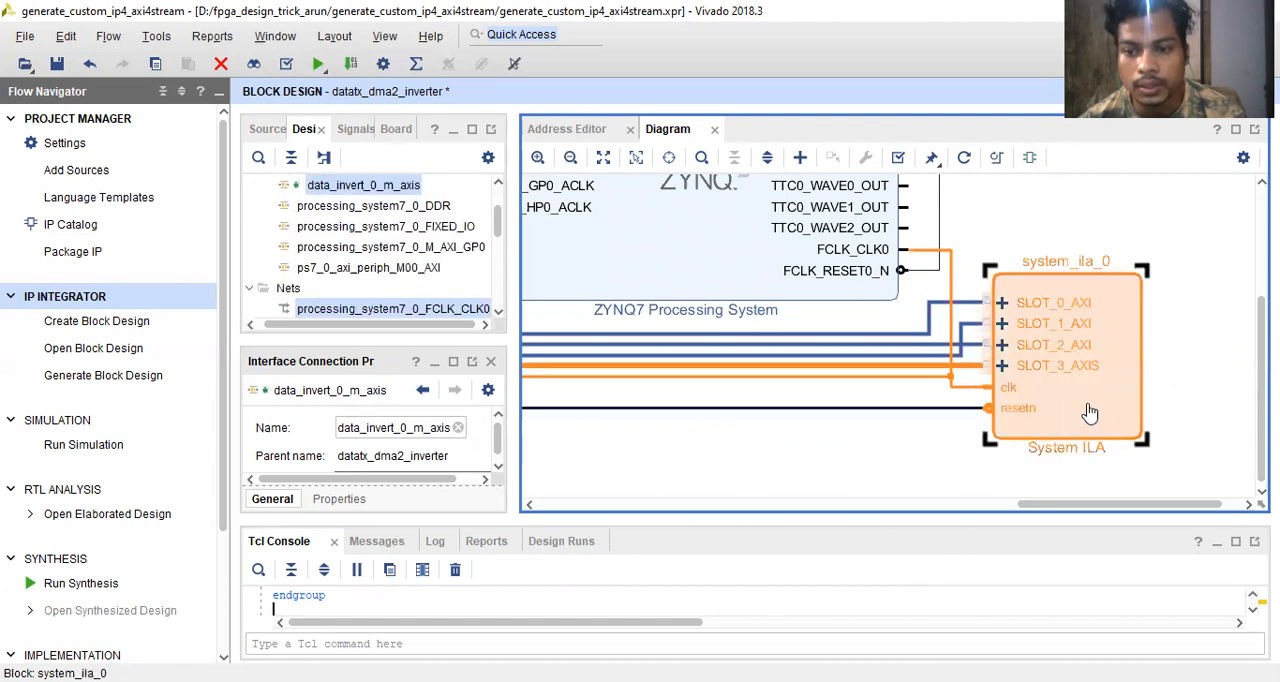
scroll(902, 471, down, 4)
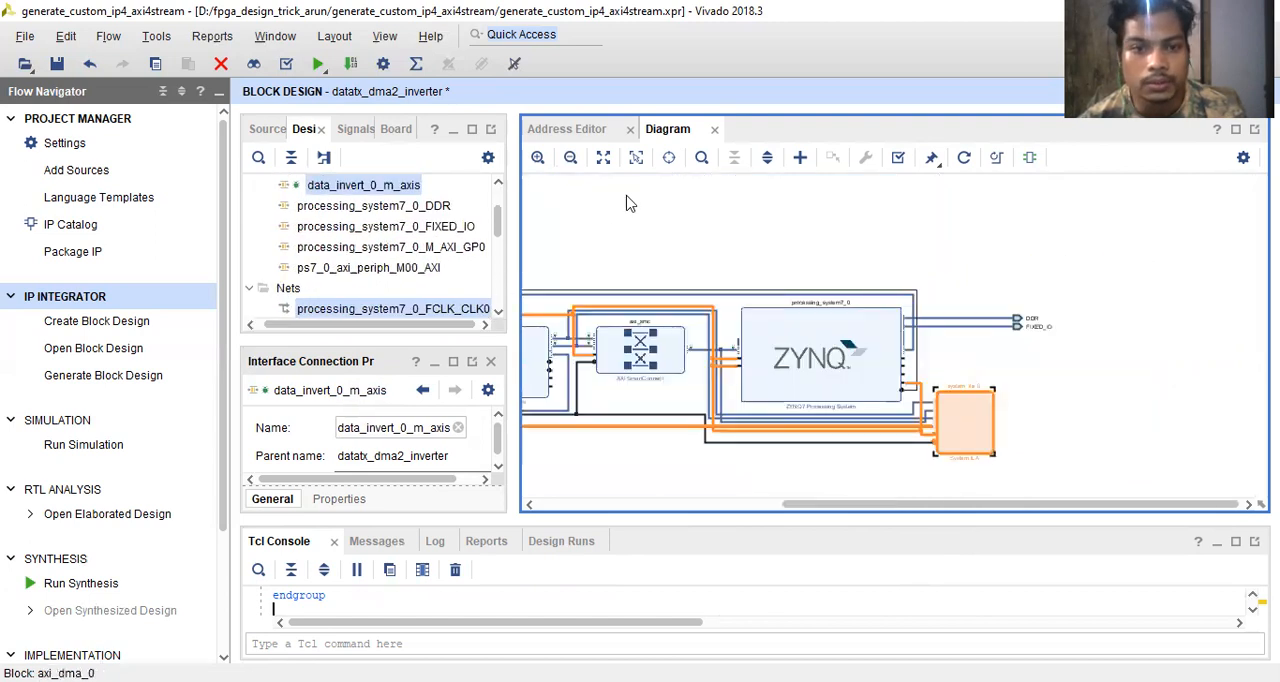
scroll(622, 210, down, 3)
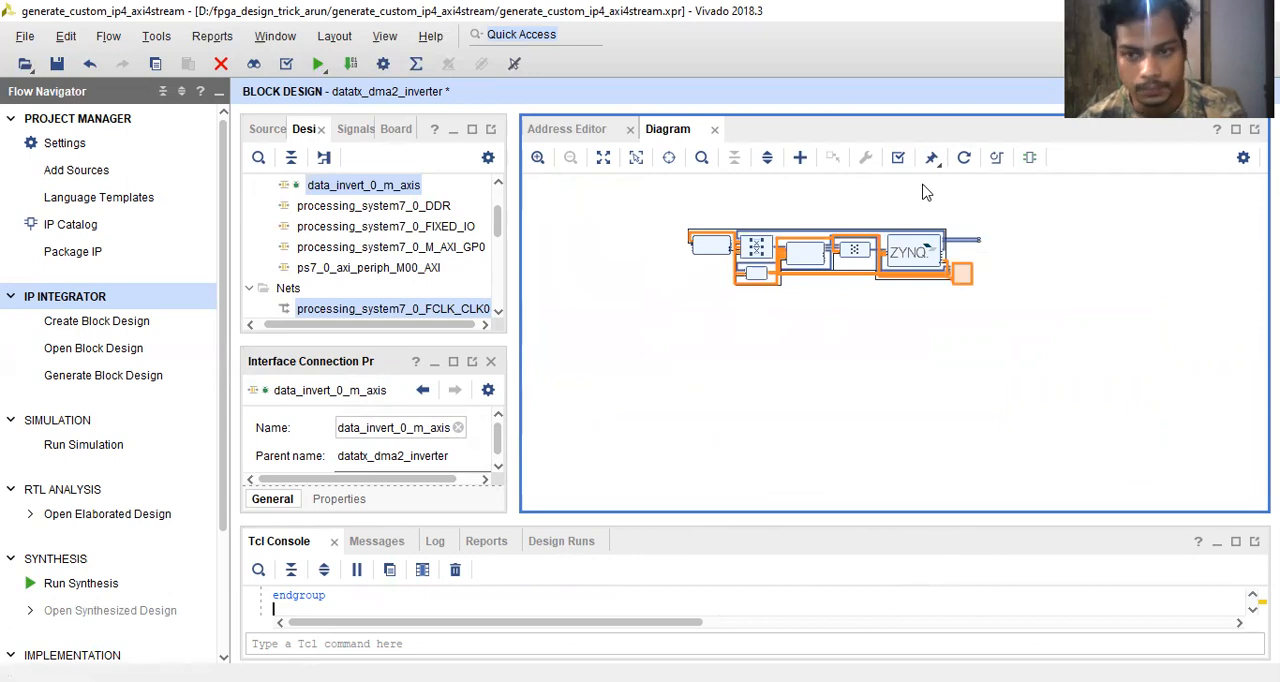
- Save the datatx_dma2_inverter block design and validate it, dismissing the critical messages
key(ctrl+s)
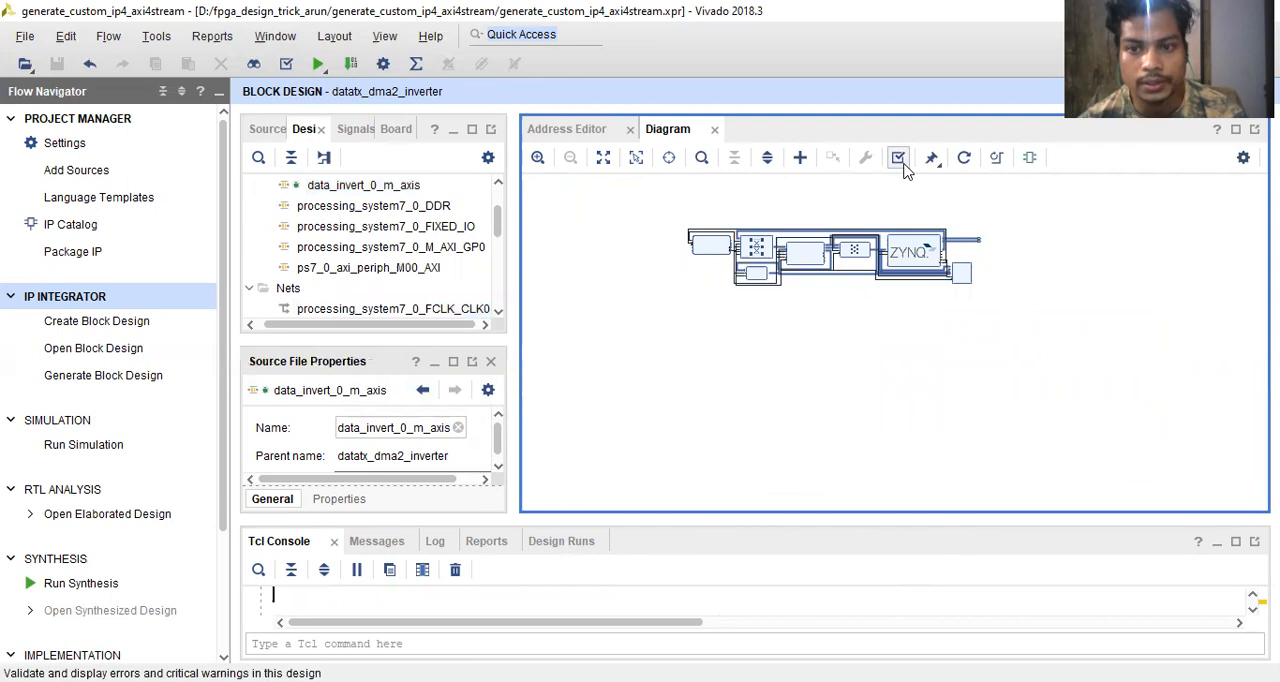
click(898, 157)
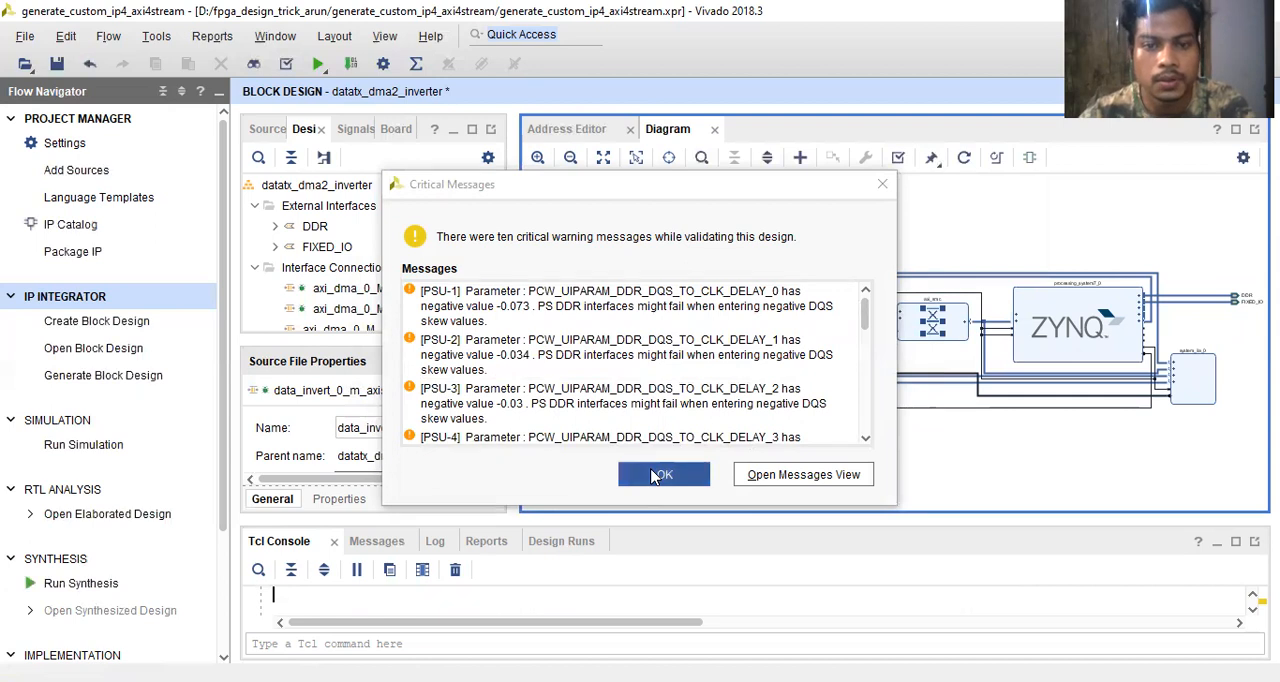
click(878, 186)
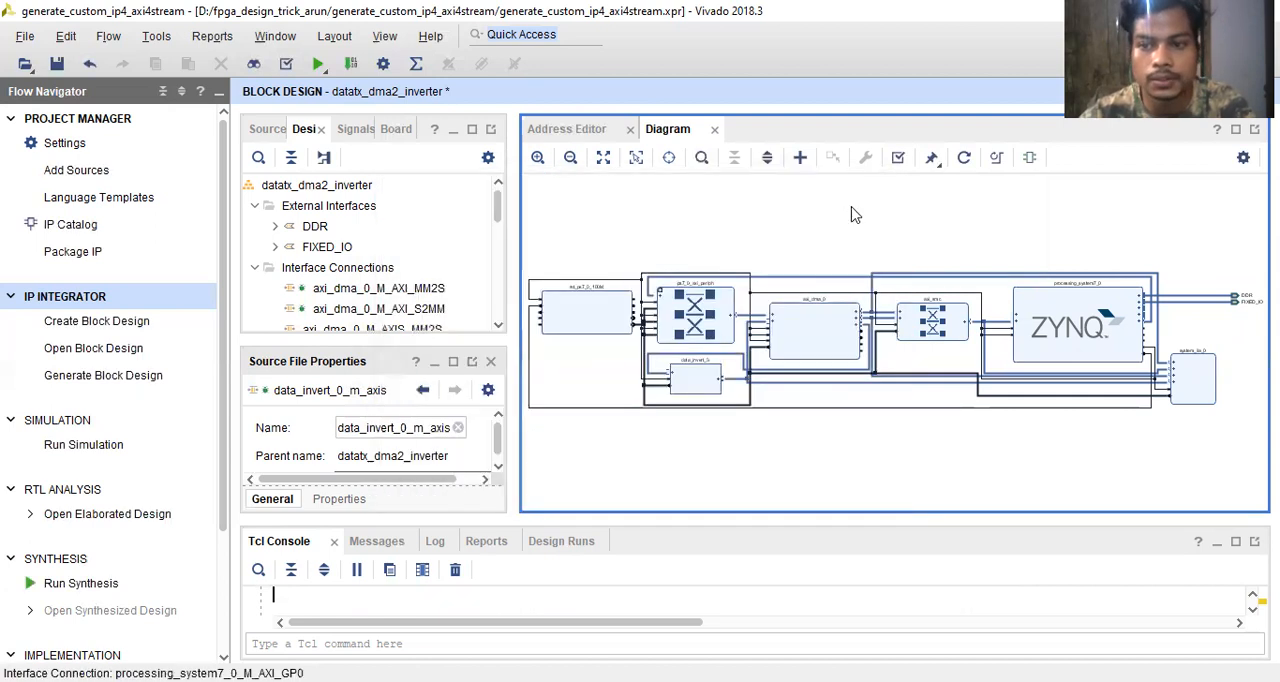
- Regenerate the diagram layout and rerun the design validation, reading through the critical messages it reports
click(965, 158)
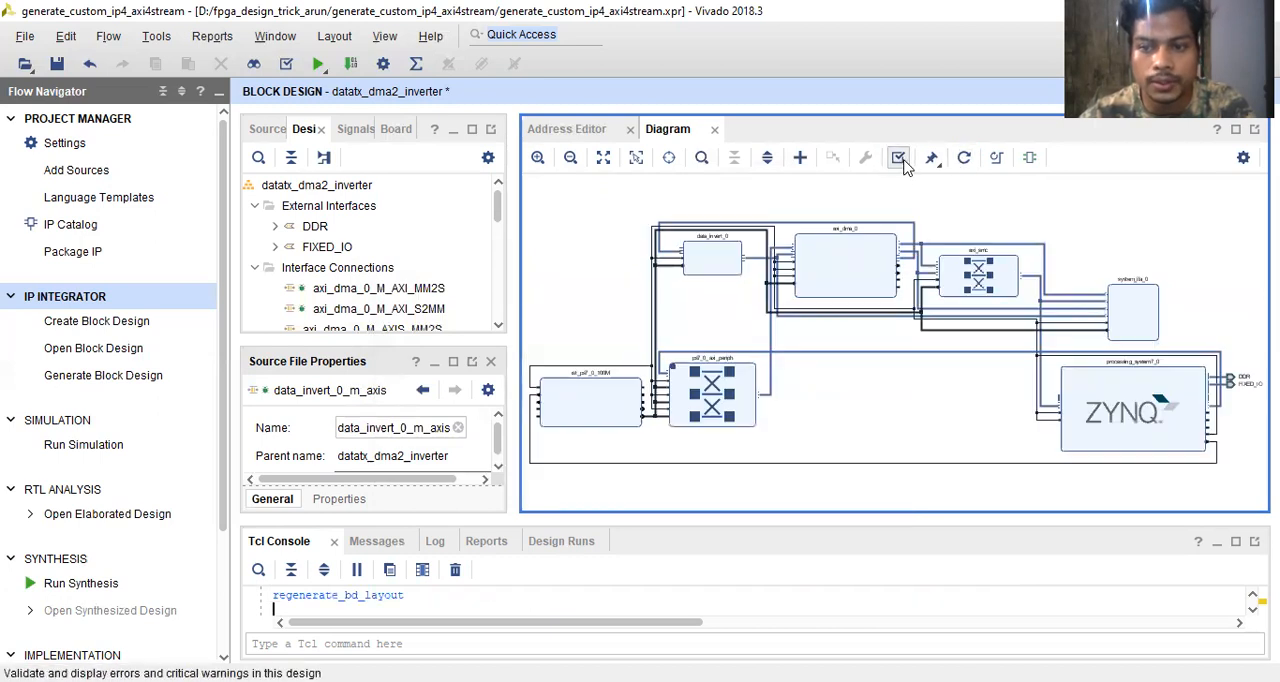
click(901, 158)
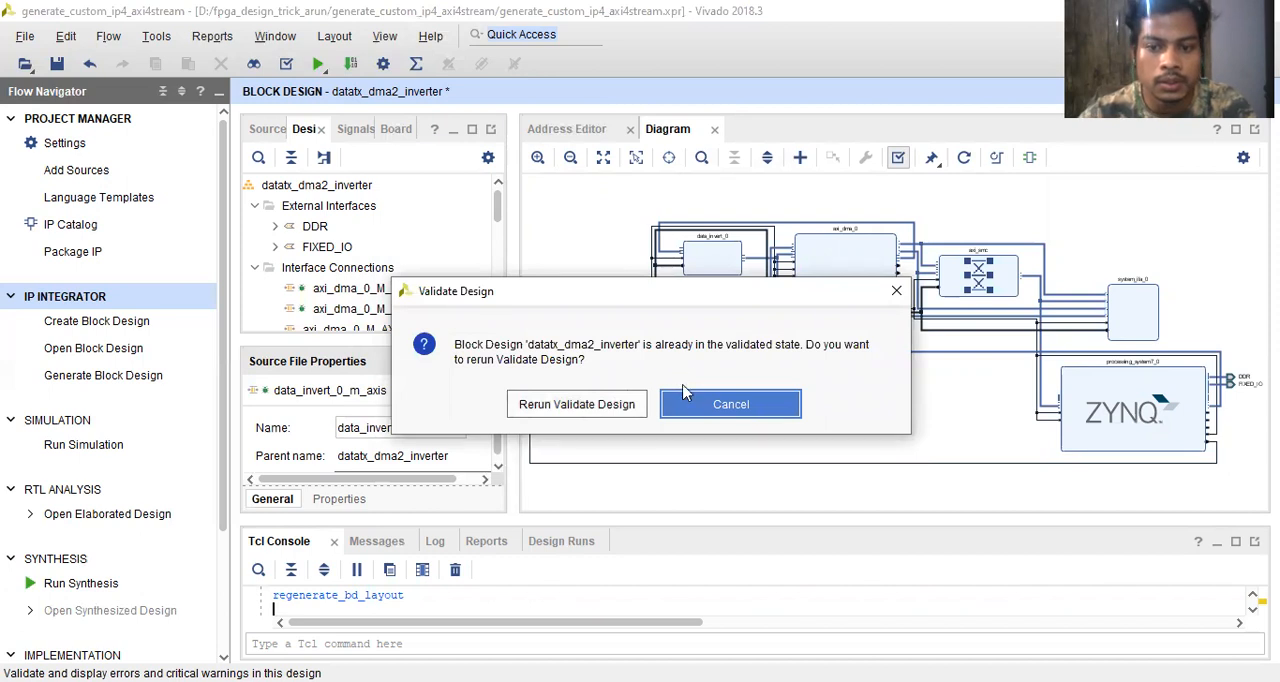
click(577, 410)
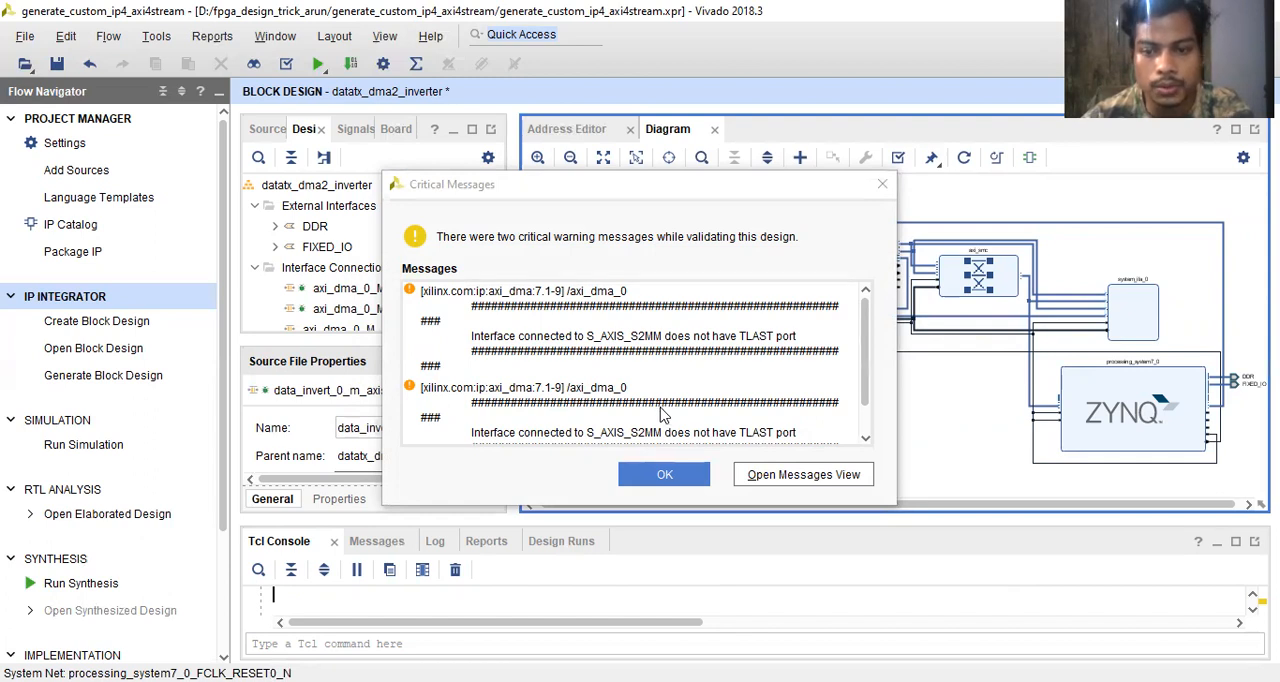
scroll(676, 400, down, 1)
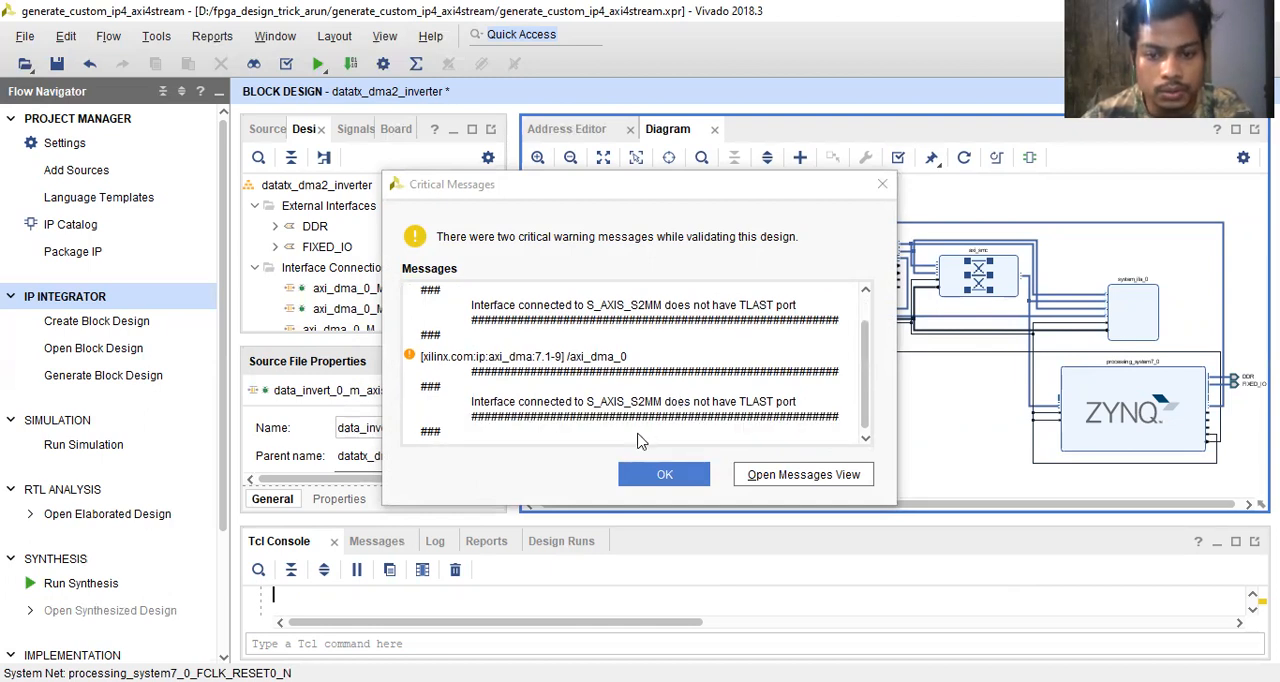
click(645, 488)
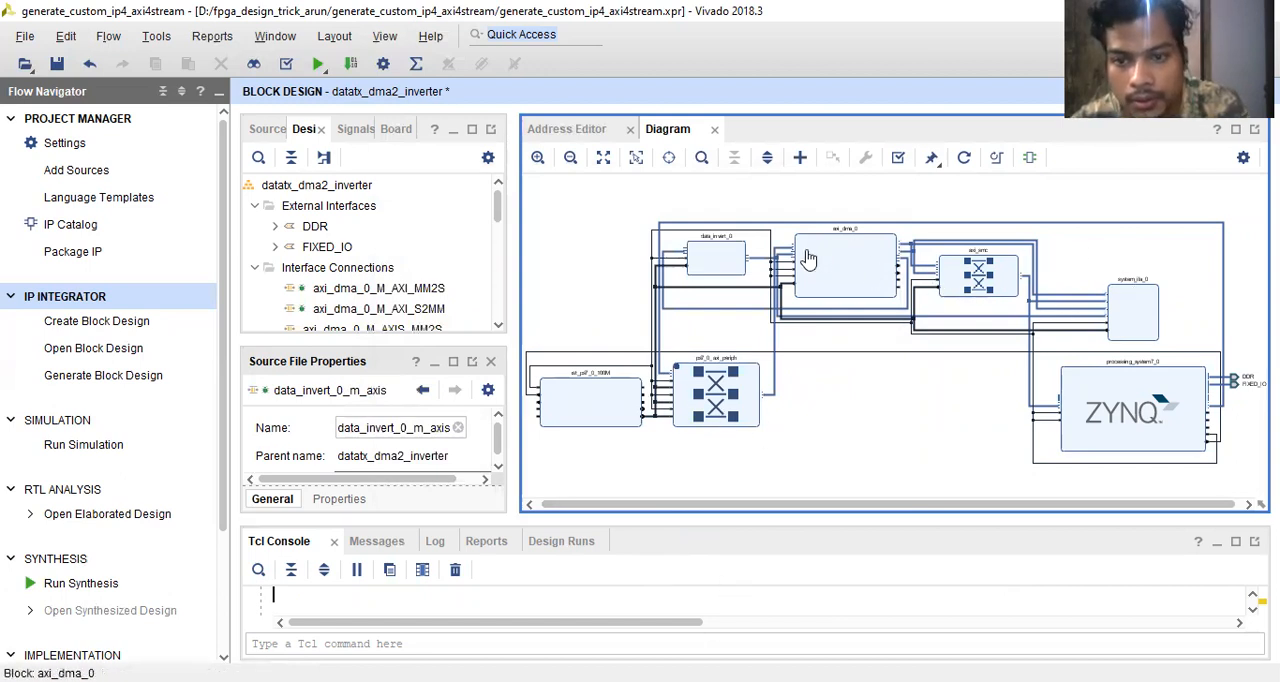
- Inspect the individual signals inside data_invert_0's m_axis interface, which feeds the DMA's S_AXIS_S2MM
scroll(700, 258, up, 4)
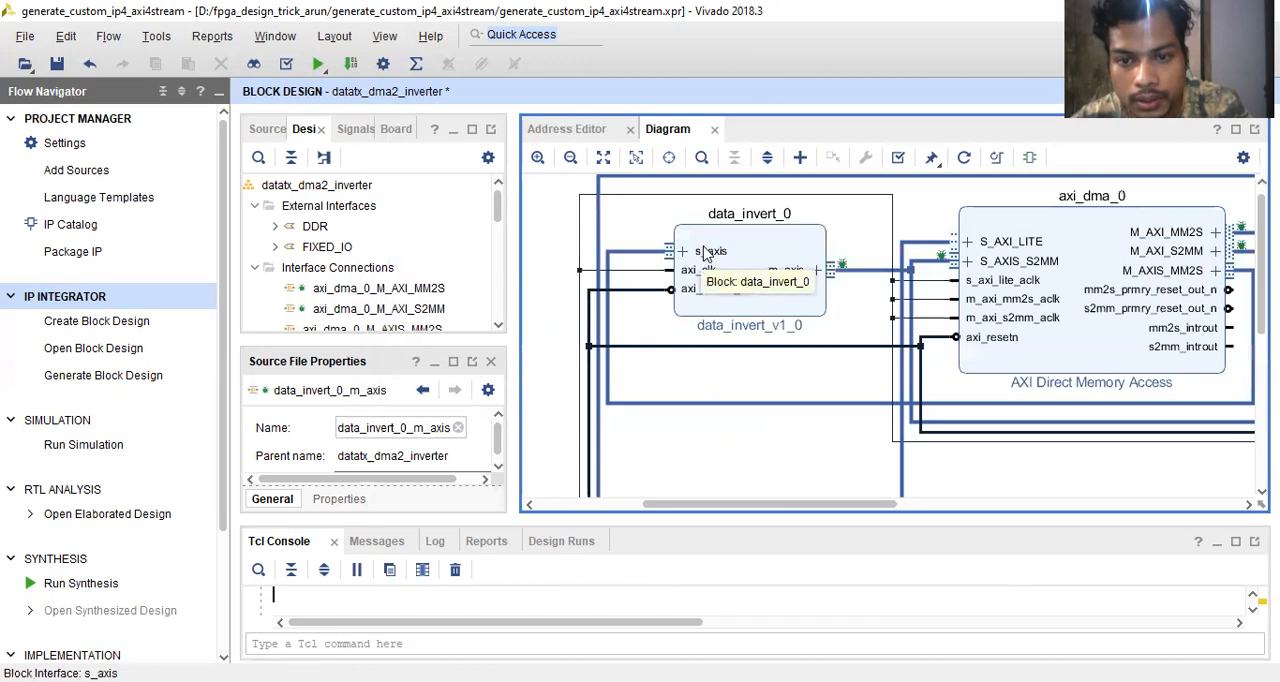
click(815, 266)
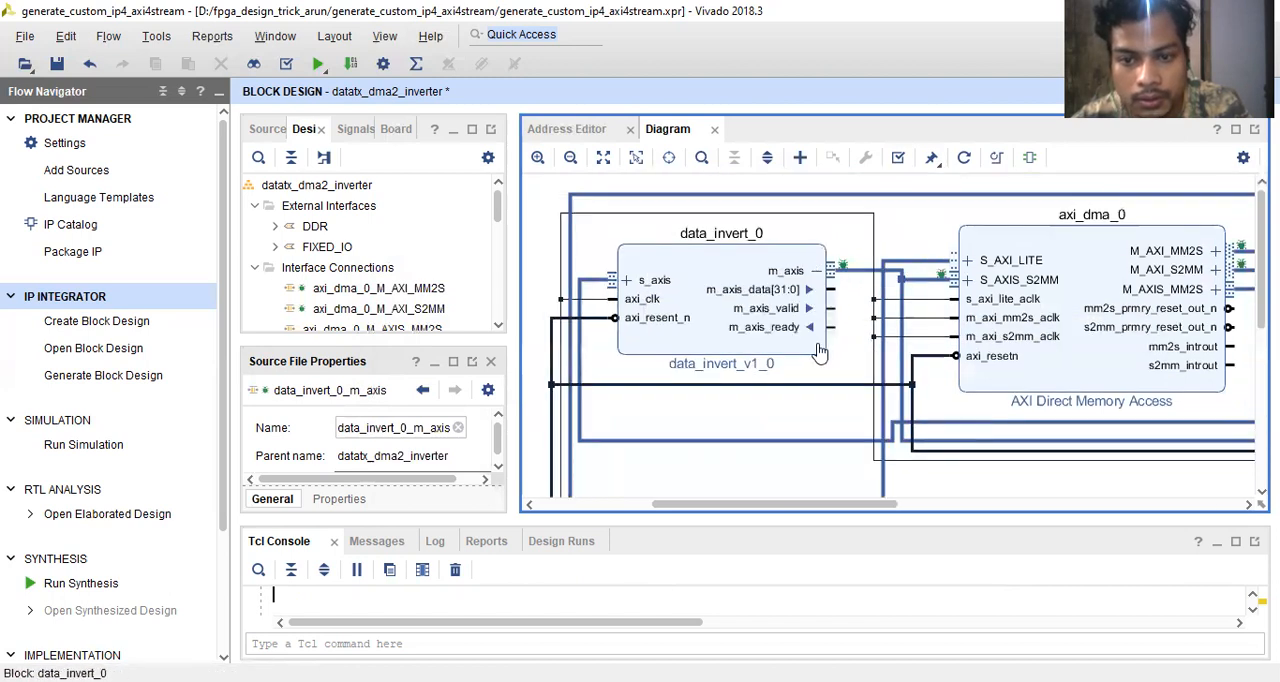
click(815, 278)
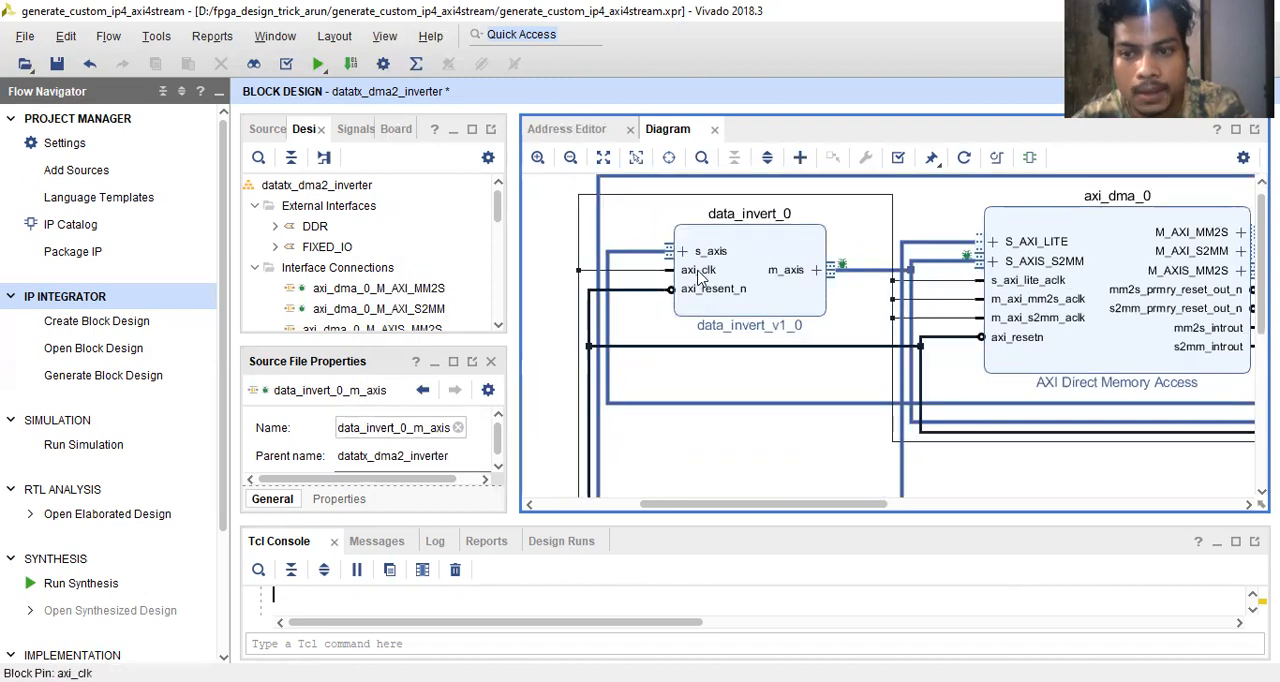
scroll(700, 285, down, 5)
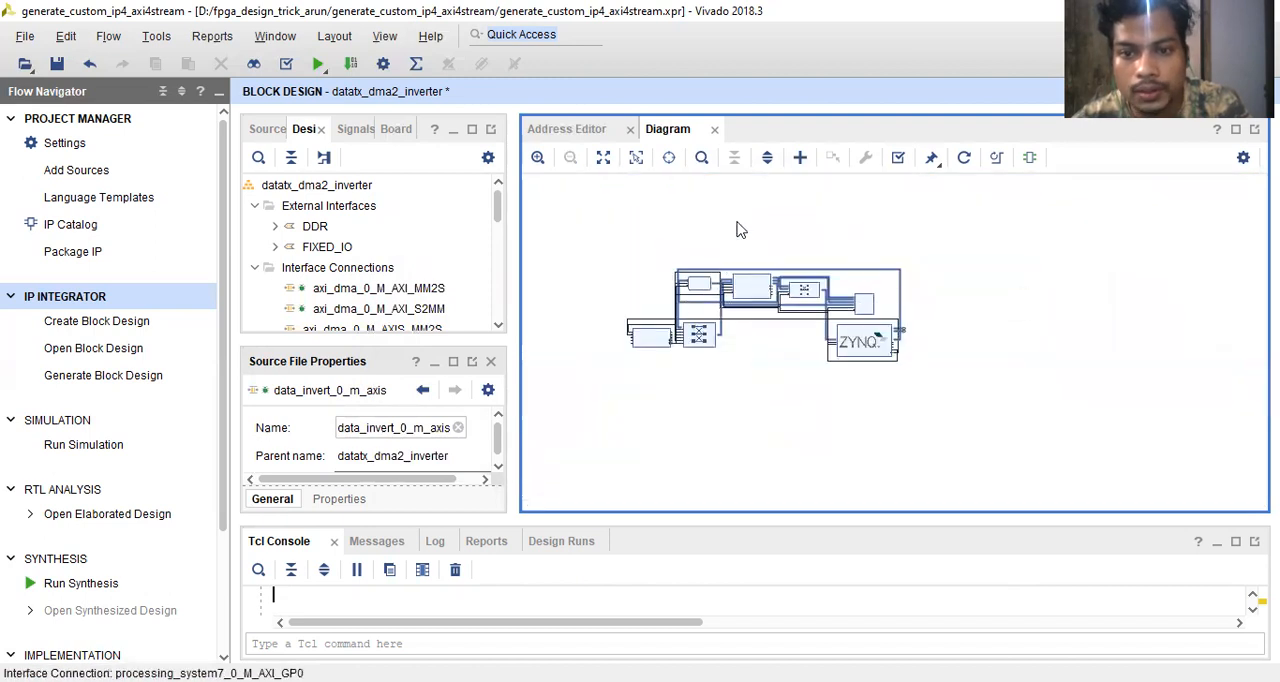
- Create an HDL wrapper for the datatx_dma2_inverter block design from the design sources
click(268, 131)
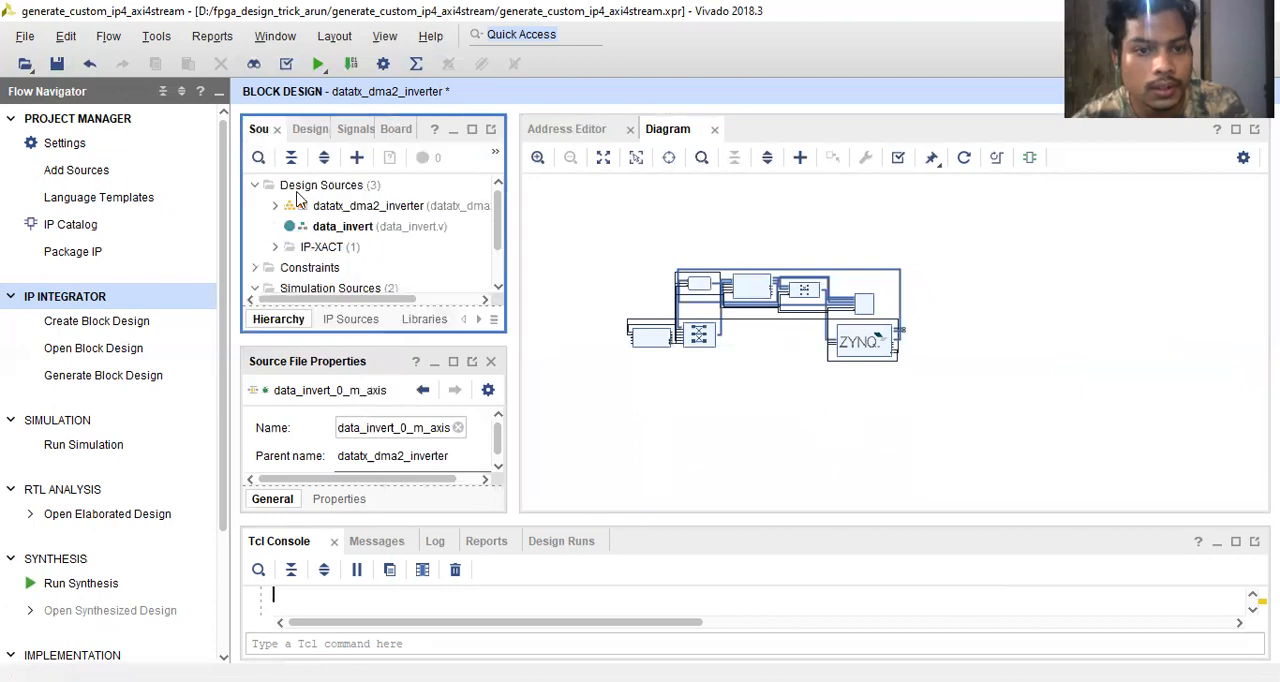
click(275, 206)
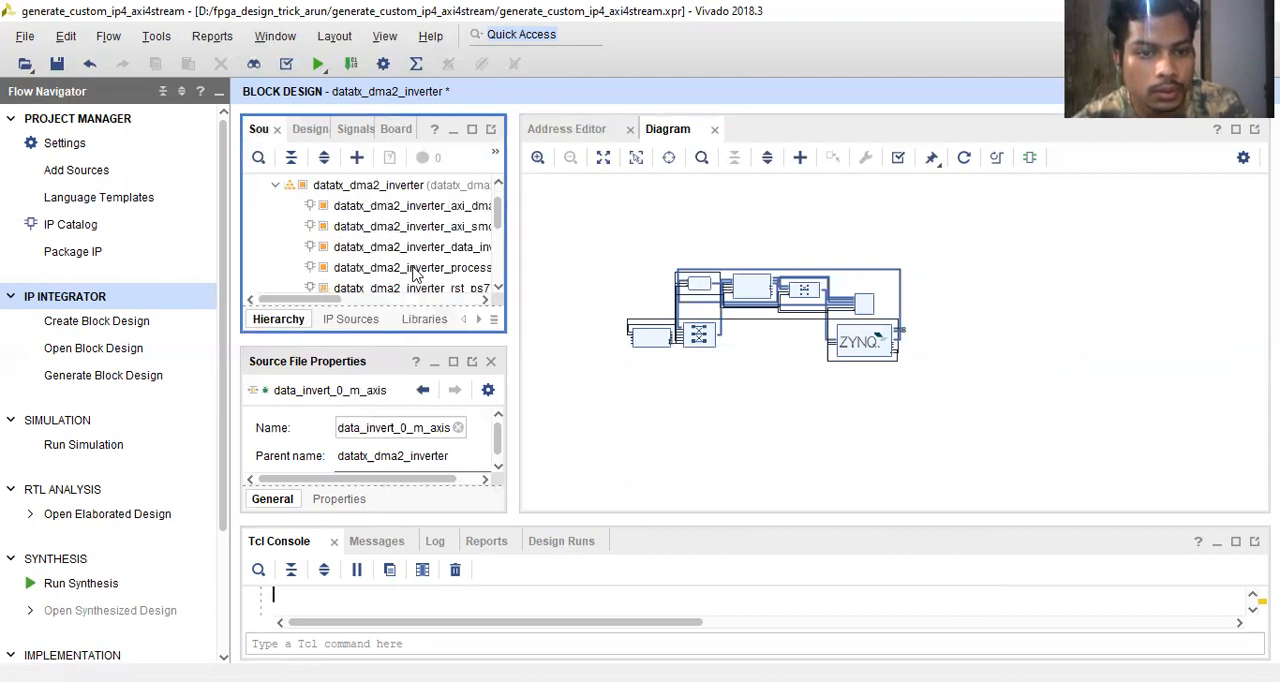
scroll(415, 275, down, 2)
scroll(415, 275, up, 1)
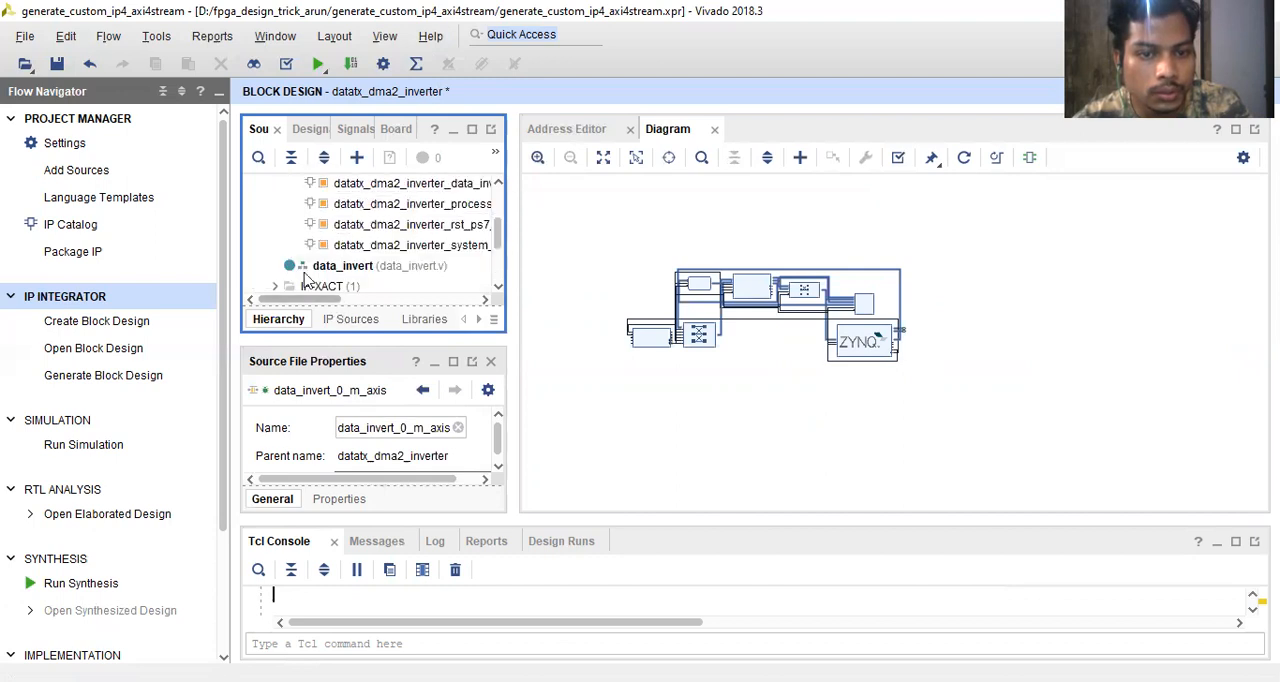
scroll(418, 243, up, 2)
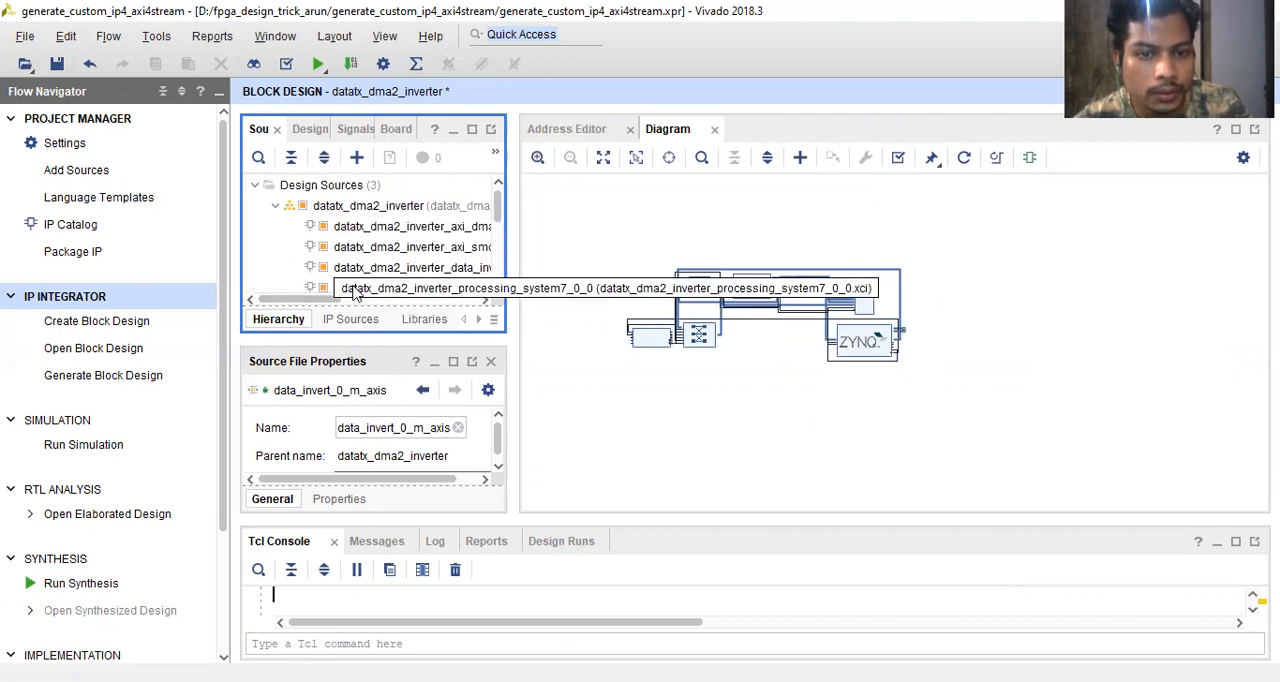
click(280, 208)
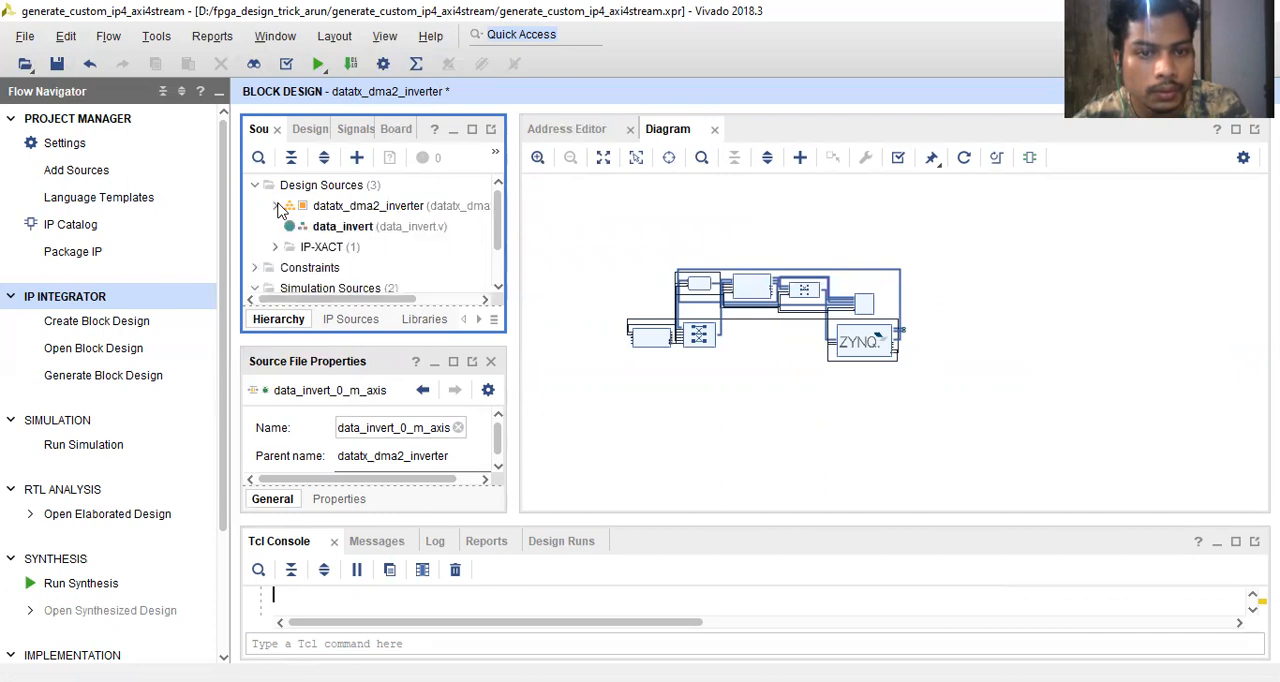
click(338, 210)
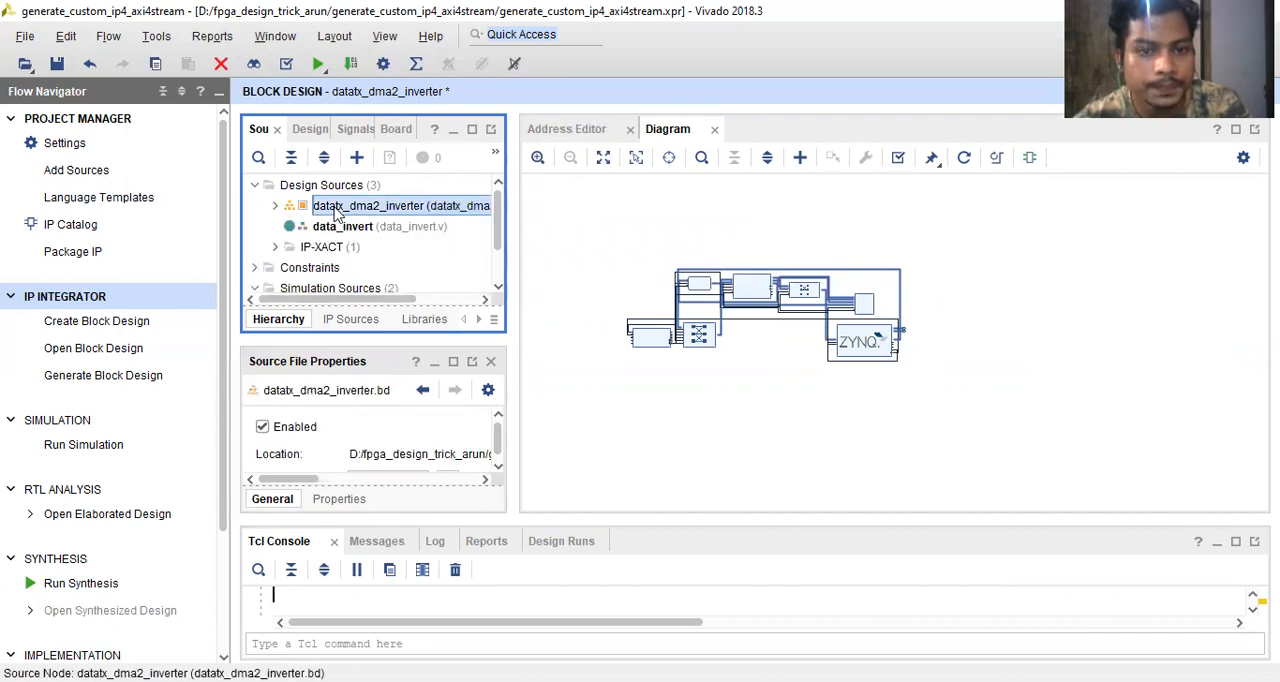
right_click(338, 212)
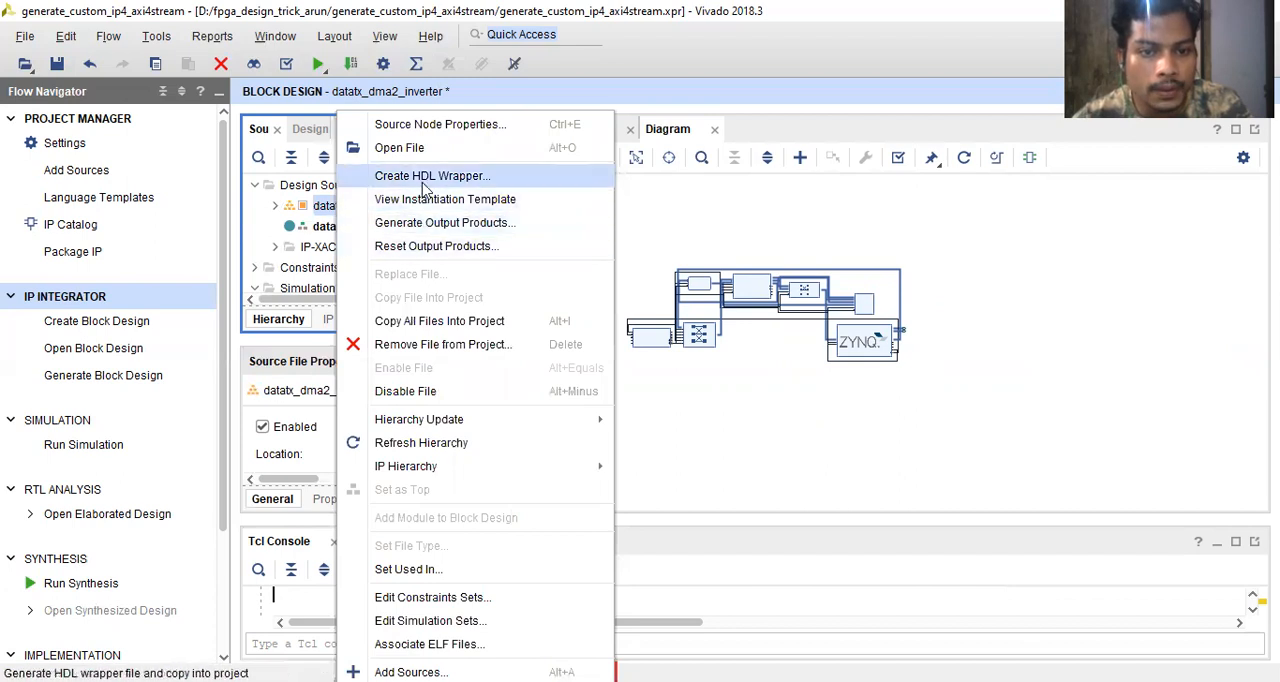
click(424, 178)
click(727, 441)
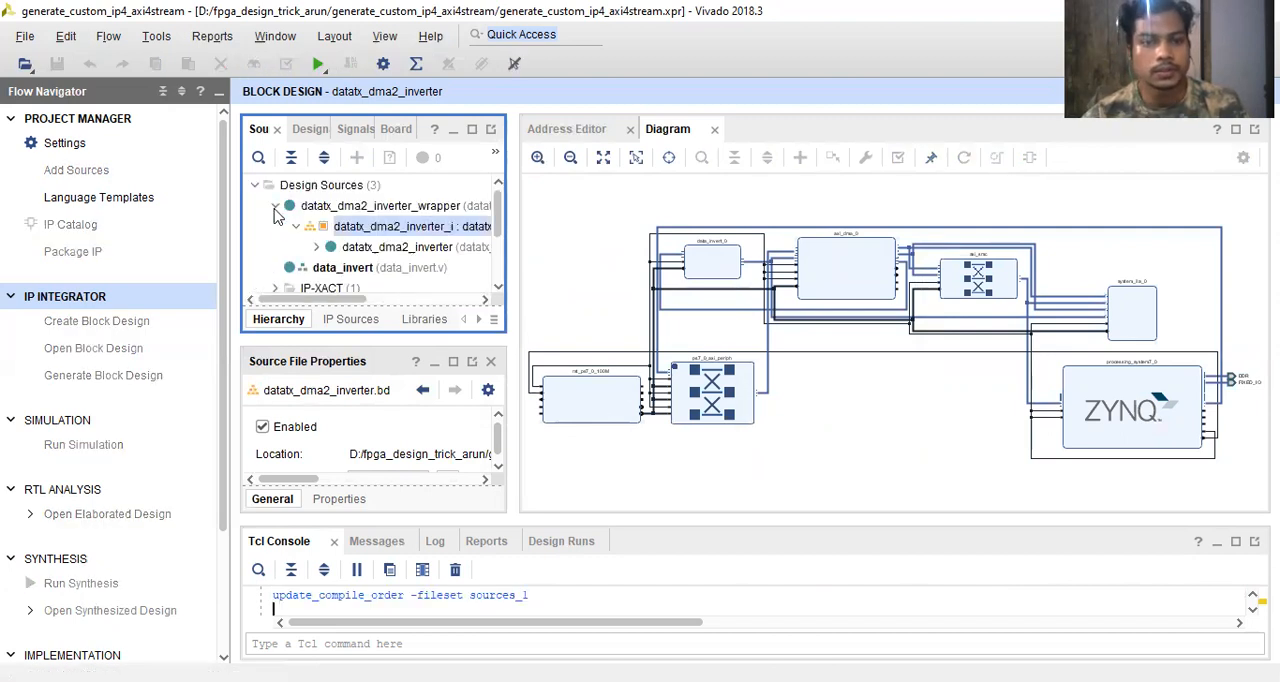
- Generate the output products of datatx_dma2_inverter with synthesis out of context per IP and 4 jobs
right_click(368, 232)
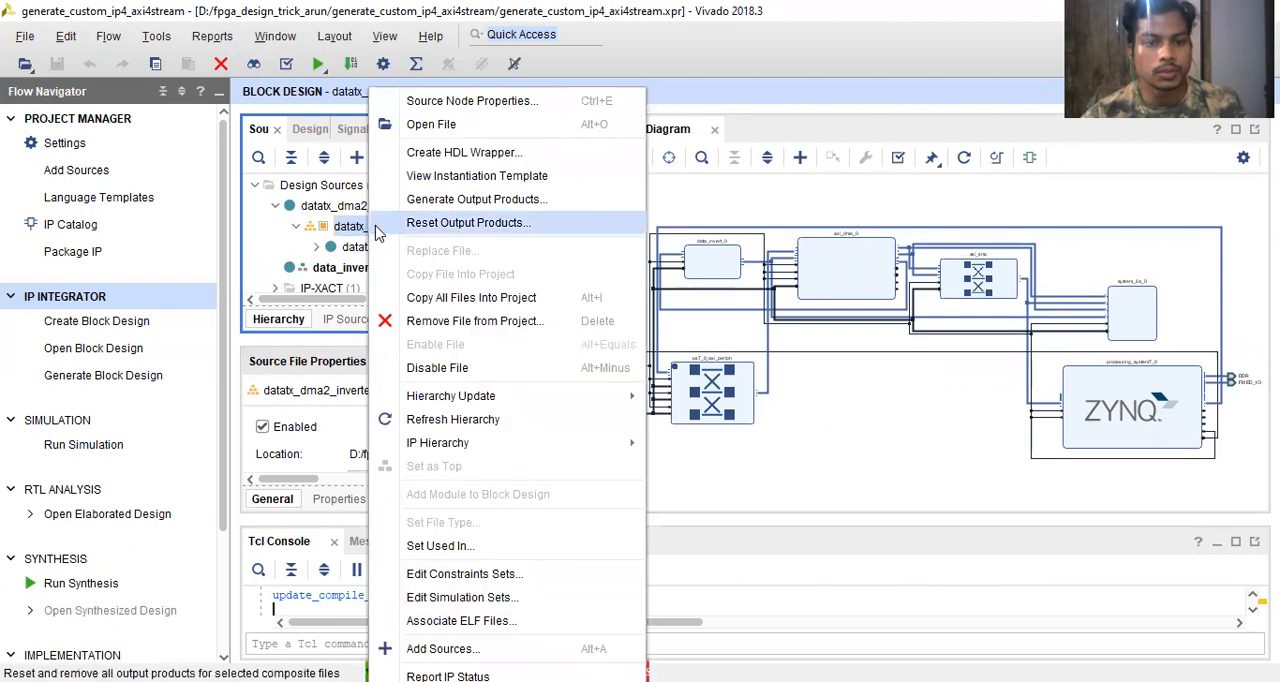
click(465, 200)
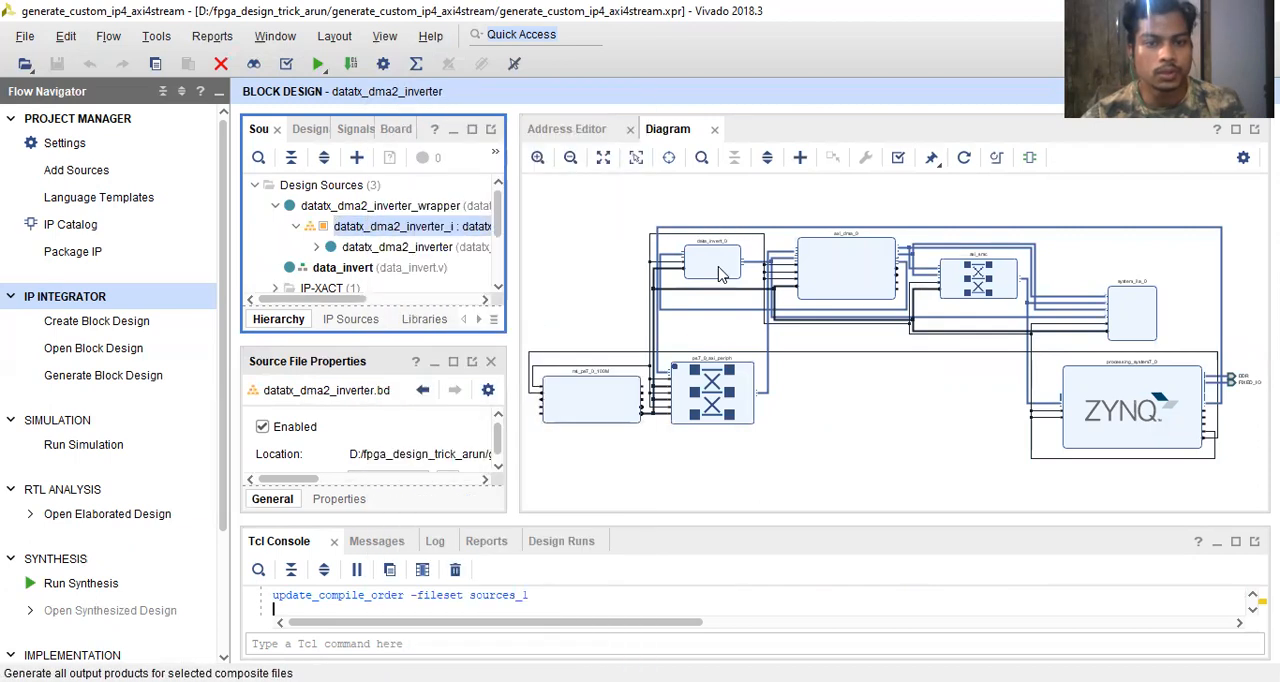
click(668, 560)
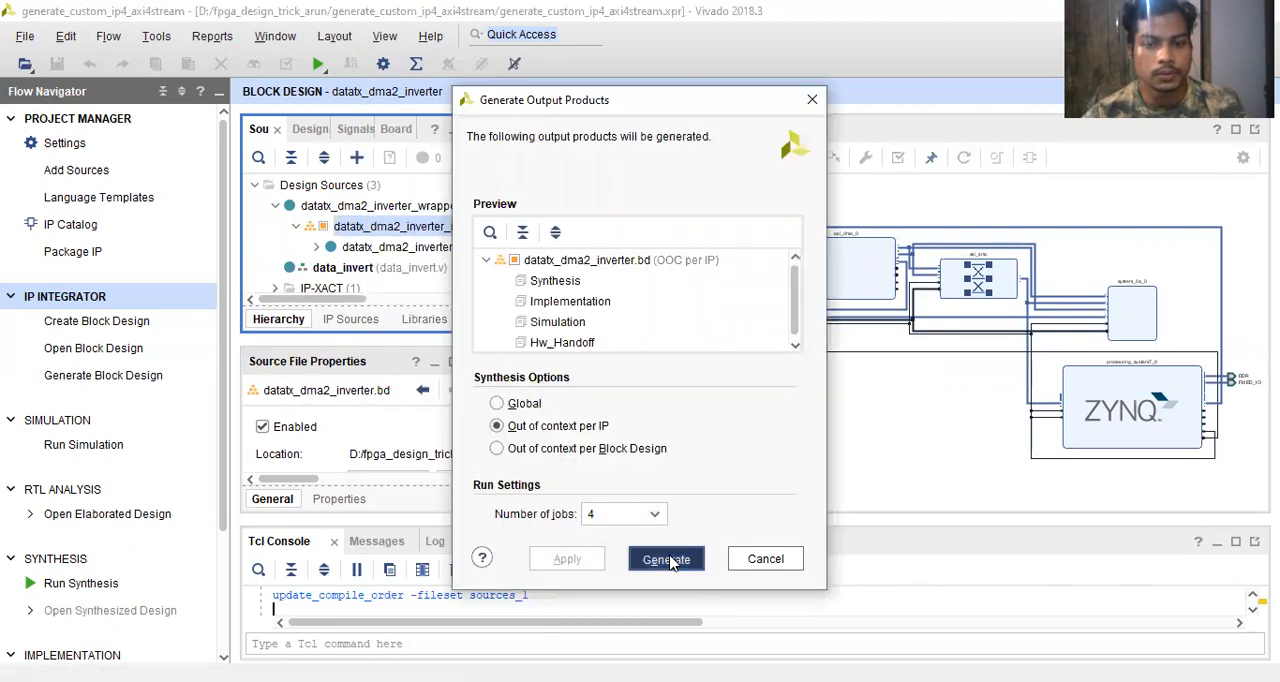